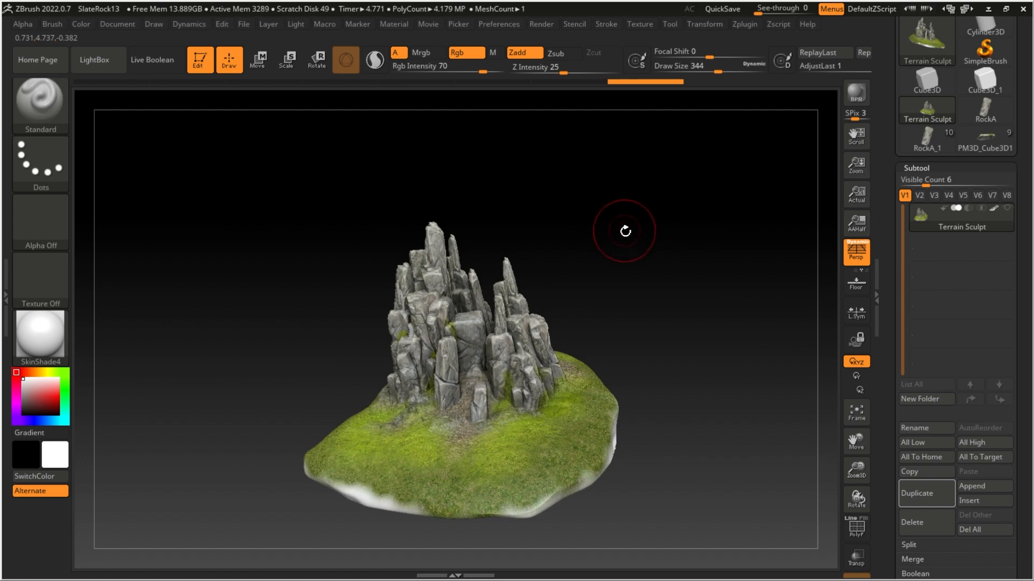
{"action": "left_click_drag", "start_coordinate": [633, 266], "coordinate": [647, 278]}
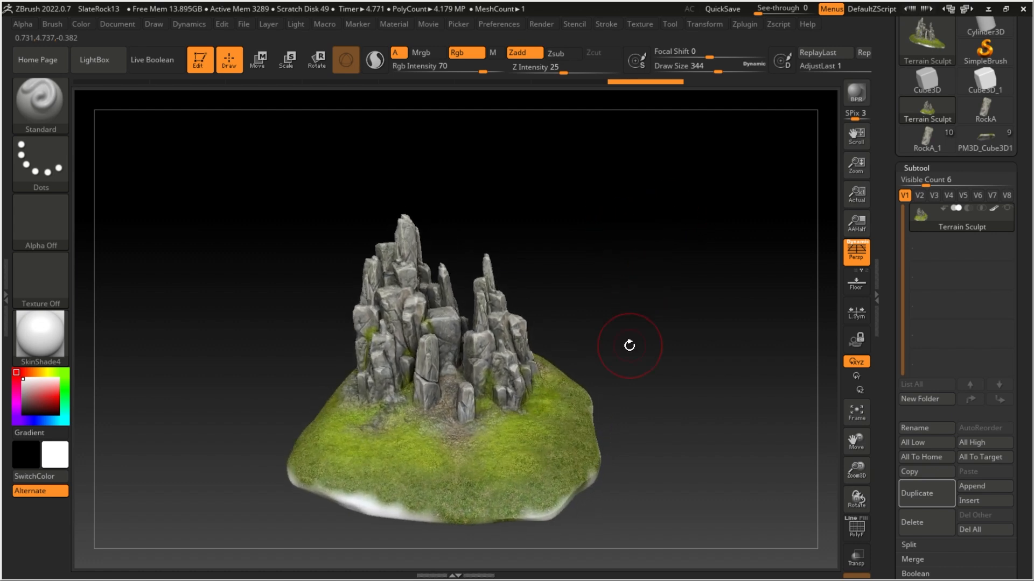
{"action": "mouse_move", "coordinate": [630, 327]}
{"action": "left_mouse_down", "text": "alt"}
{"action": "mouse_move", "coordinate": [631, 248]}
{"action": "mouse_move", "coordinate": [637, 309]}
{"action": "left_mouse_up", "text": "alt"}
{"action": "left_click_drag", "start_coordinate": [629, 248], "coordinate": [560, 245], "text": "alt"}
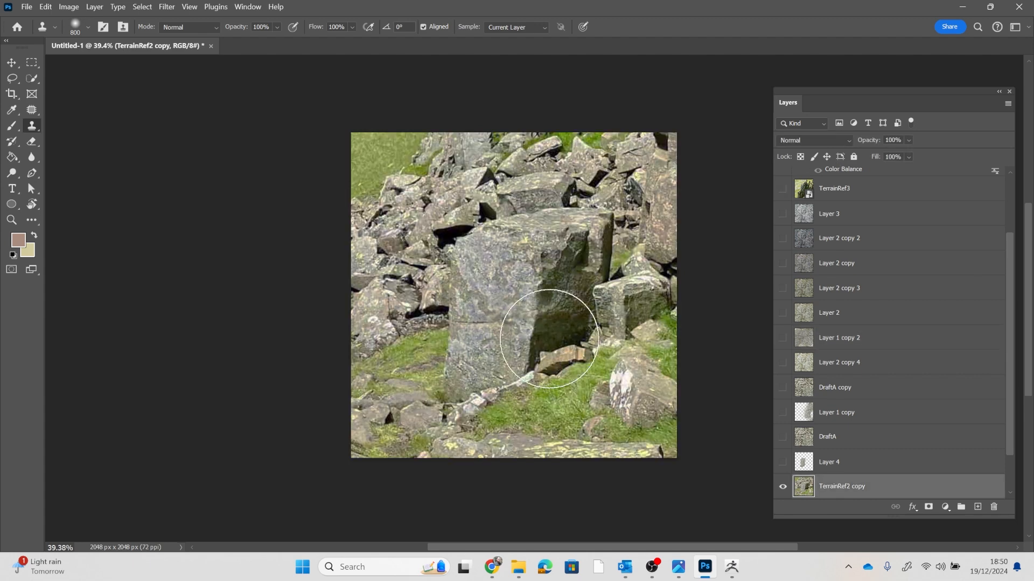
- Switch to Photoshop and view the DraftA copy, Layer 1 copy 2, Layer 2 copy and Layer 1 copy textures individually, ending on TerrainRef2 copy
{"action": "mouse_move", "coordinate": [491, 345]}
{"action": "left_mouse_down"}
{"action": "mouse_move", "coordinate": [542, 302]}
{"action": "mouse_move", "coordinate": [501, 323]}
{"action": "mouse_move", "coordinate": [464, 313]}
{"action": "left_mouse_up"}
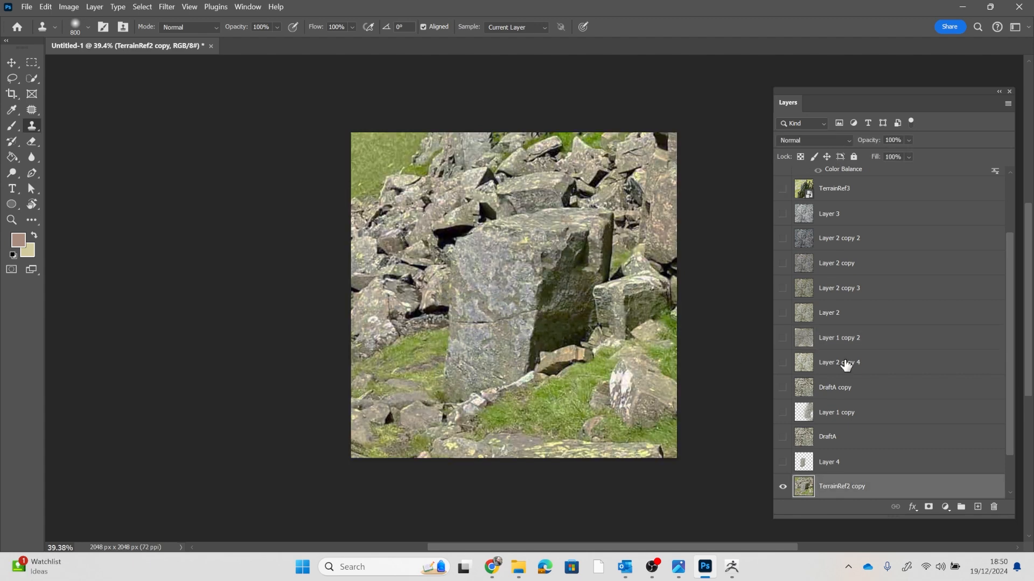
{"action": "left_click", "coordinate": [783, 487]}
{"action": "left_click", "coordinate": [779, 389]}
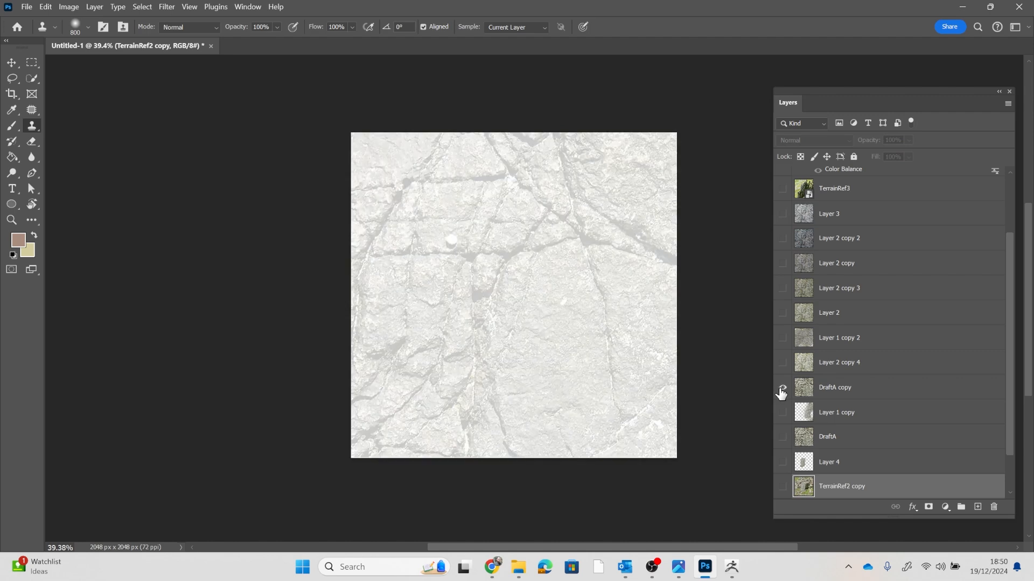
{"action": "left_click", "coordinate": [779, 389]}
{"action": "left_click", "coordinate": [785, 341]}
{"action": "left_click", "coordinate": [784, 341]}
{"action": "left_click_drag", "start_coordinate": [784, 342], "coordinate": [782, 264]}
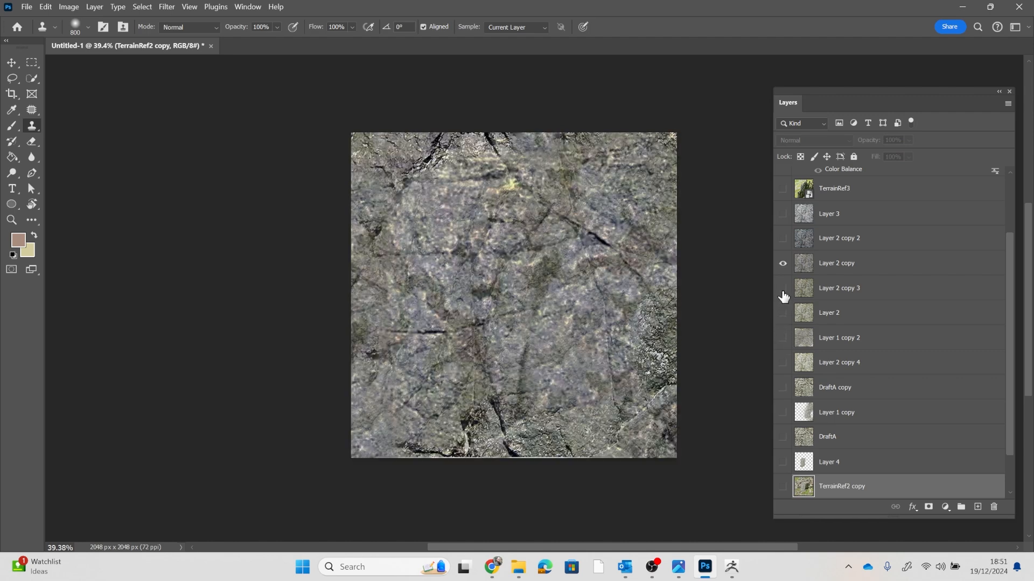
{"action": "left_click", "coordinate": [781, 273]}
{"action": "left_click", "coordinate": [783, 413]}
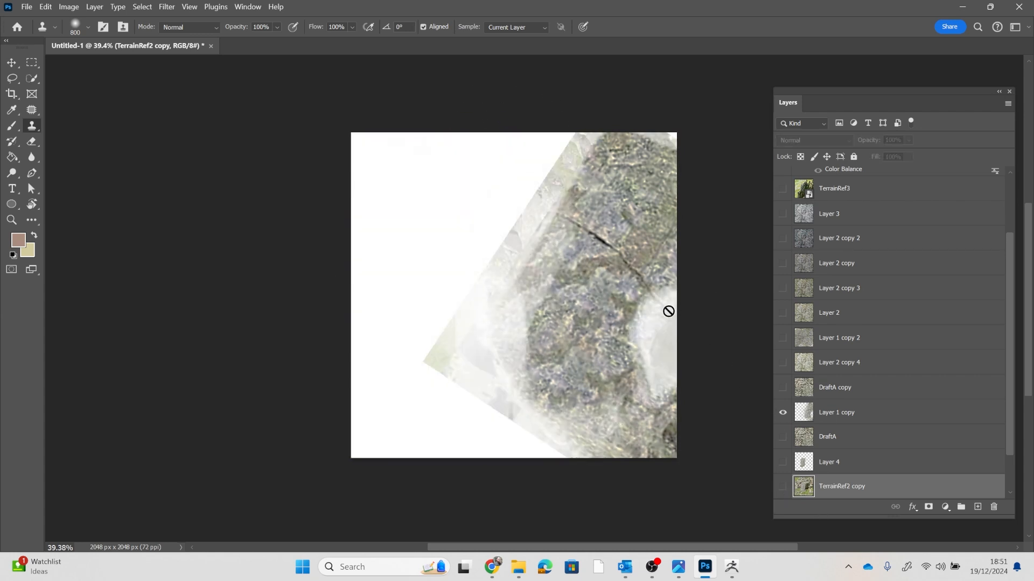
{"action": "left_click", "coordinate": [784, 413]}
{"action": "left_click", "coordinate": [783, 486]}
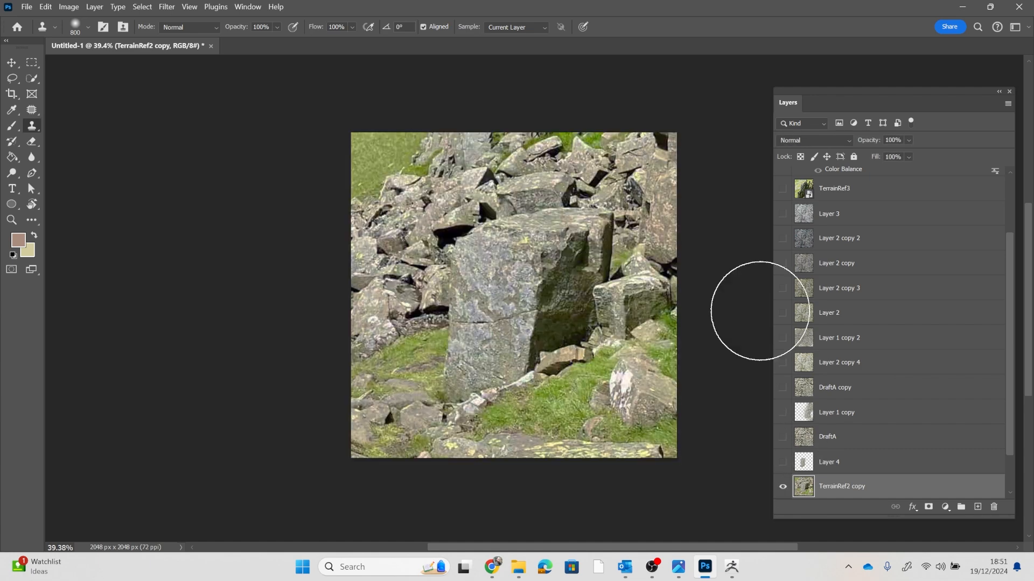
- View the TerrainRef3 cliff photo, and compare the rock texture colour variants from Layer 2 copy 4 up to Layer 2 copy
{"action": "left_click", "coordinate": [783, 189]}
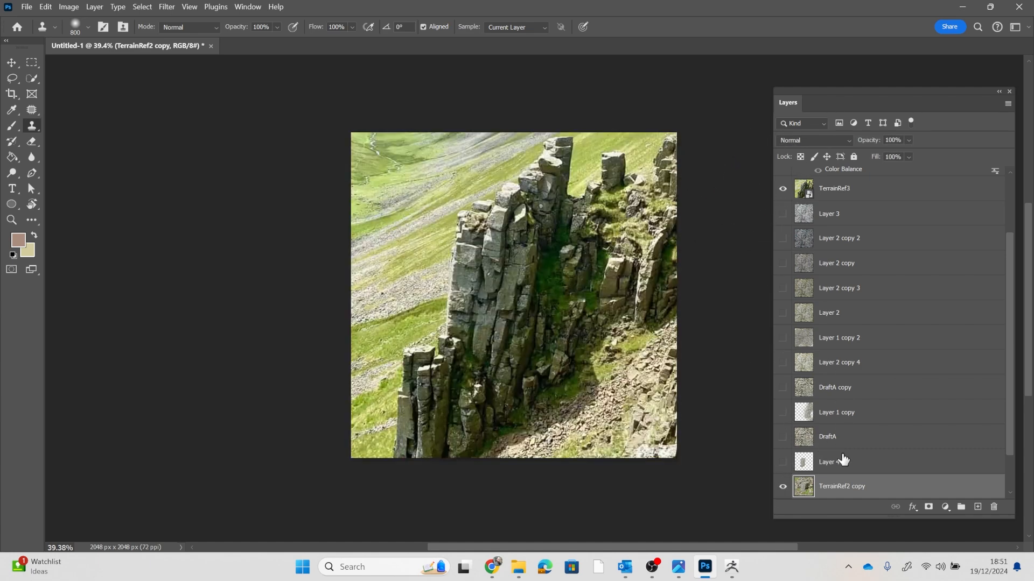
{"action": "left_click", "coordinate": [784, 190]}
{"action": "left_click", "coordinate": [783, 364]}
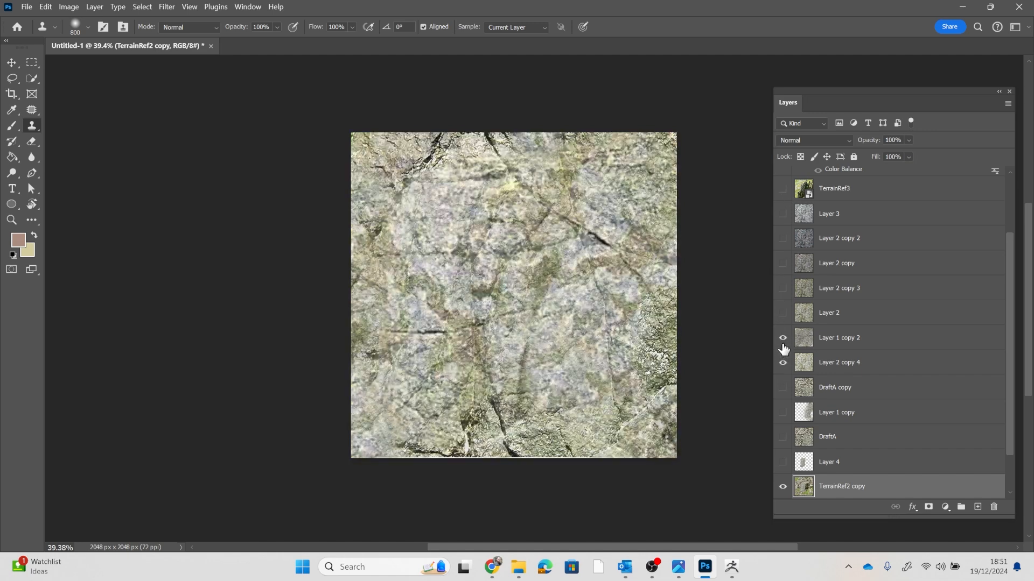
{"action": "left_click", "coordinate": [782, 313]}
{"action": "left_click", "coordinate": [783, 288]}
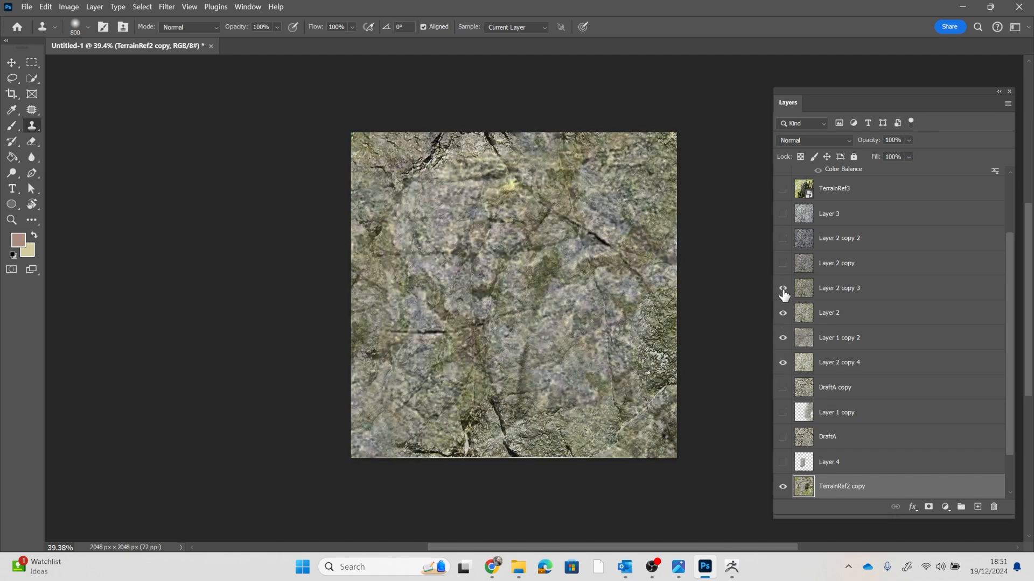
{"action": "left_click", "coordinate": [784, 263]}
{"action": "left_click", "coordinate": [784, 265]}
{"action": "left_click", "coordinate": [783, 313]}
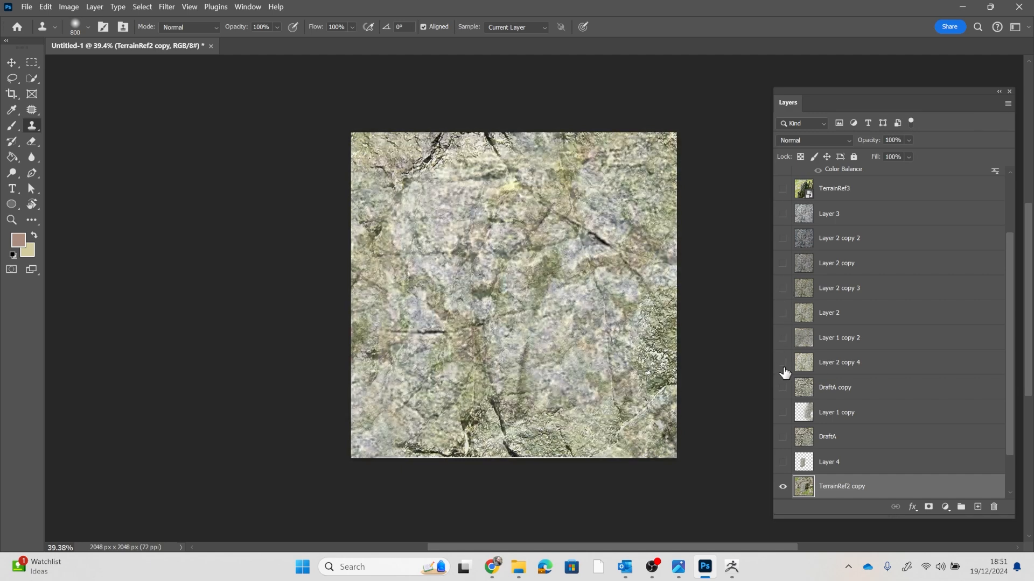
{"action": "left_click", "coordinate": [783, 362]}
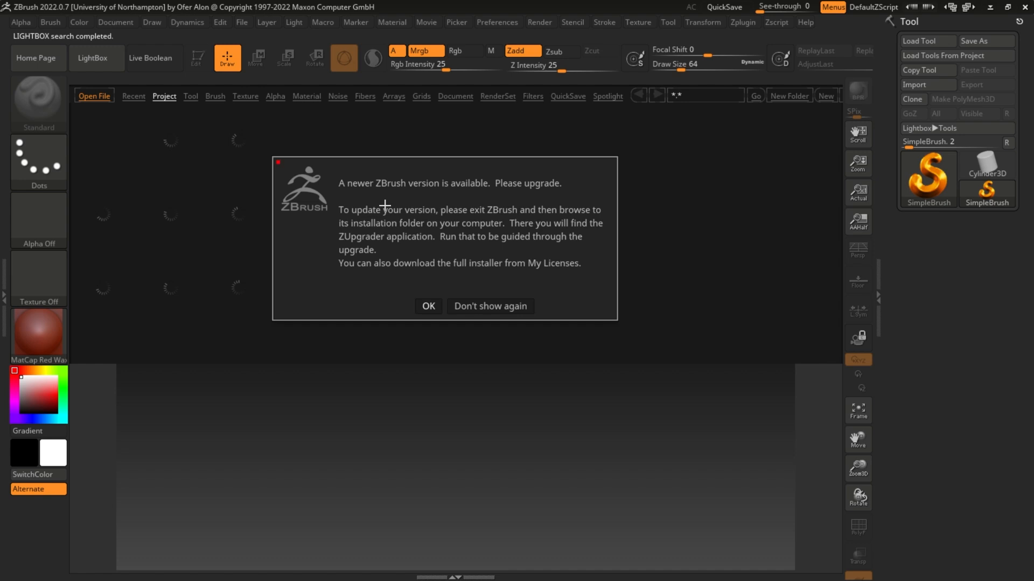
- Switch to ZBrush, clear the upgrade notice and LightBox, and create a new document sized to the window
{"action": "left_click", "coordinate": [425, 304]}
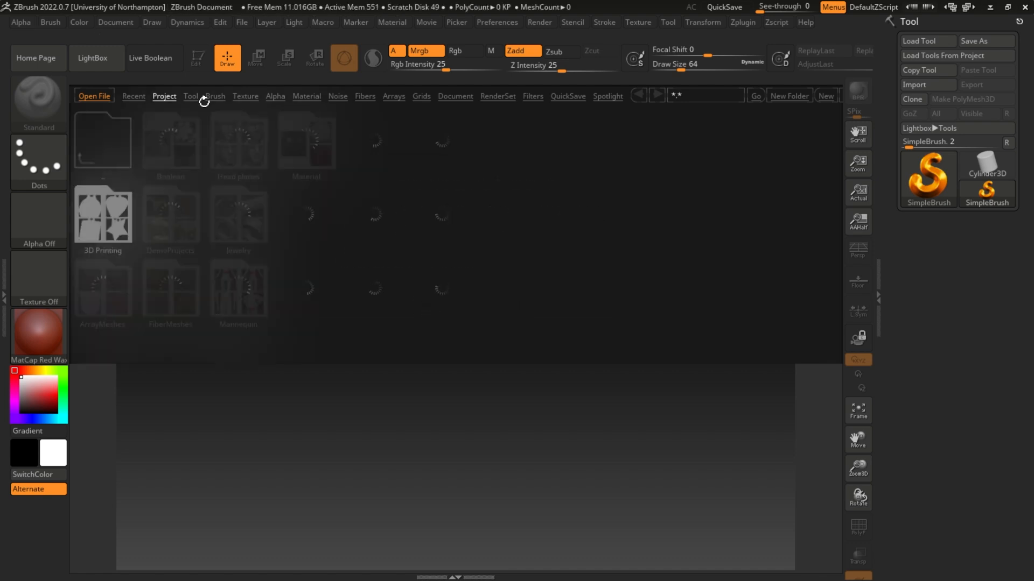
{"action": "left_click", "coordinate": [108, 67]}
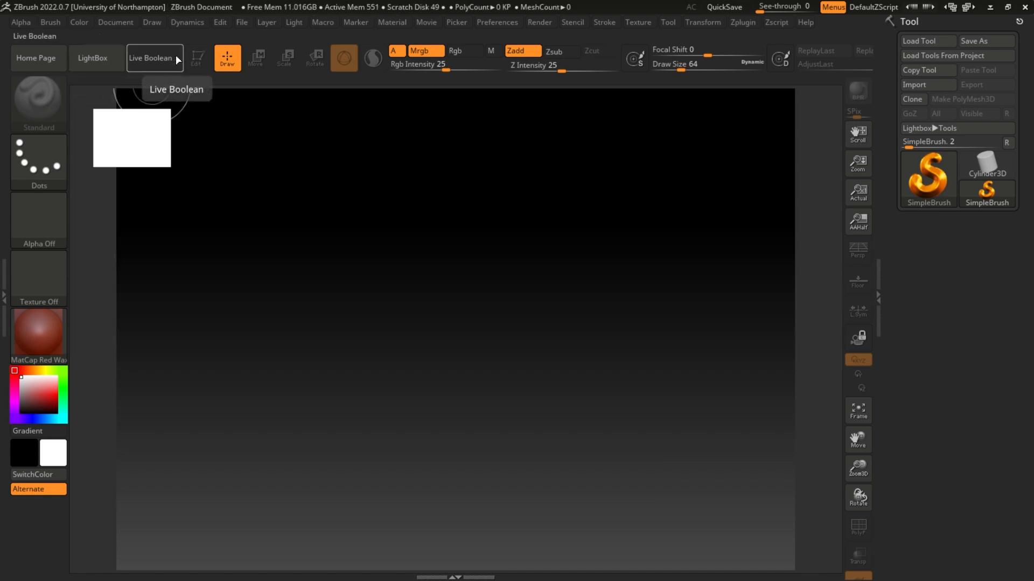
{"action": "left_click", "coordinate": [116, 22]}
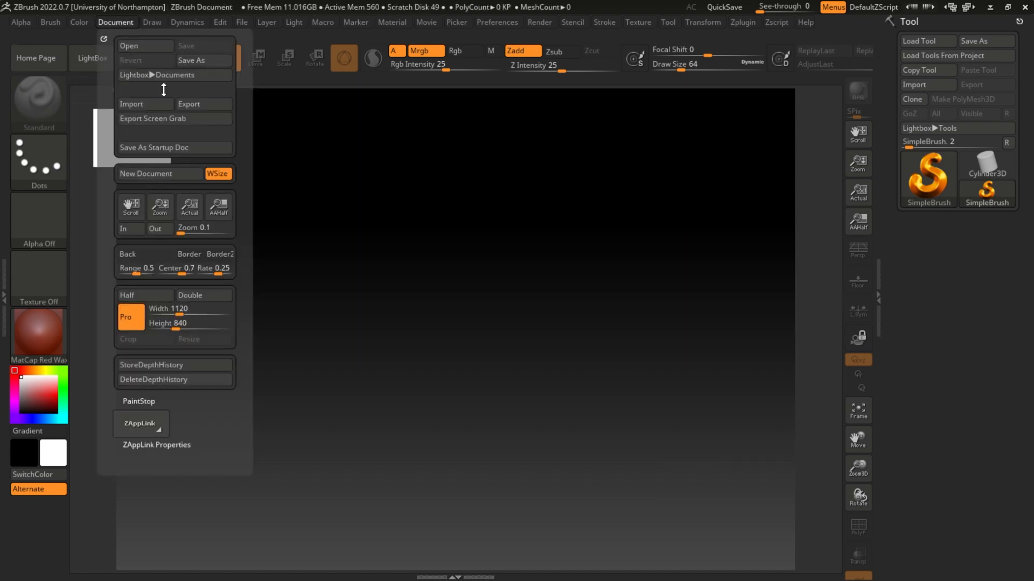
{"action": "left_click", "coordinate": [161, 174]}
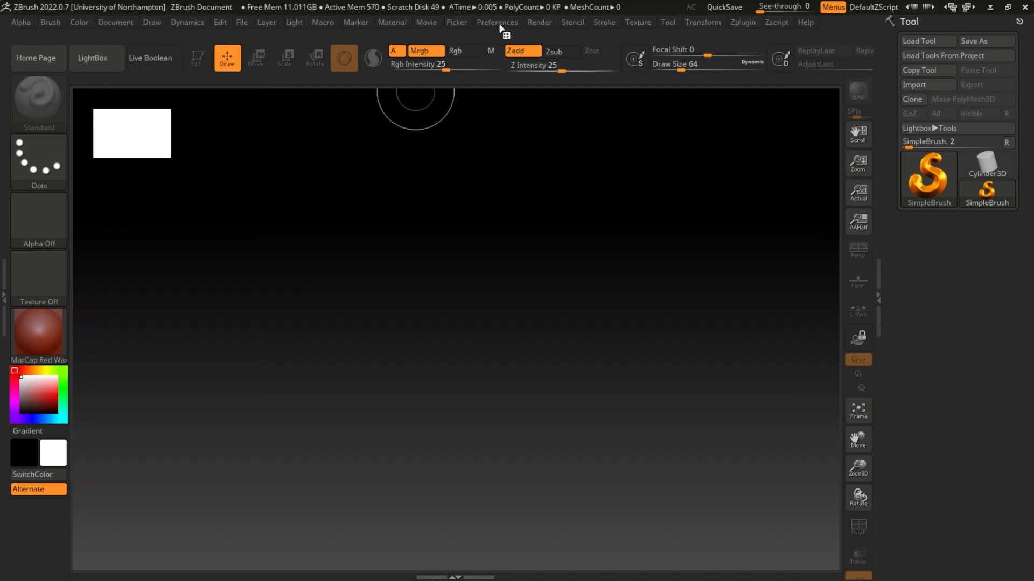
- Turn off the canvas thumbnail preview in the preferences
{"action": "left_click", "coordinate": [497, 23]}
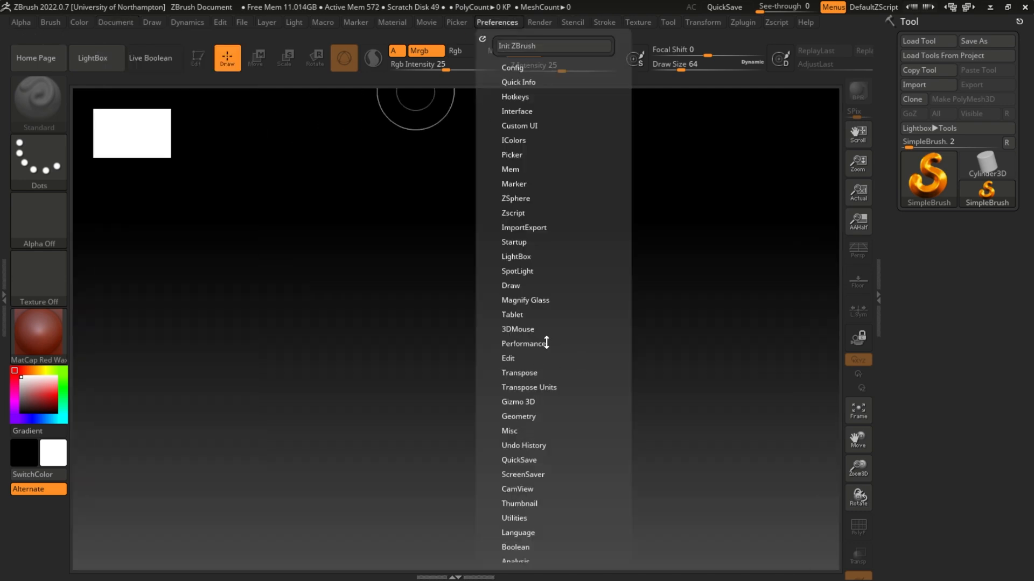
{"action": "left_click", "coordinate": [527, 503]}
{"action": "left_click", "coordinate": [531, 514]}
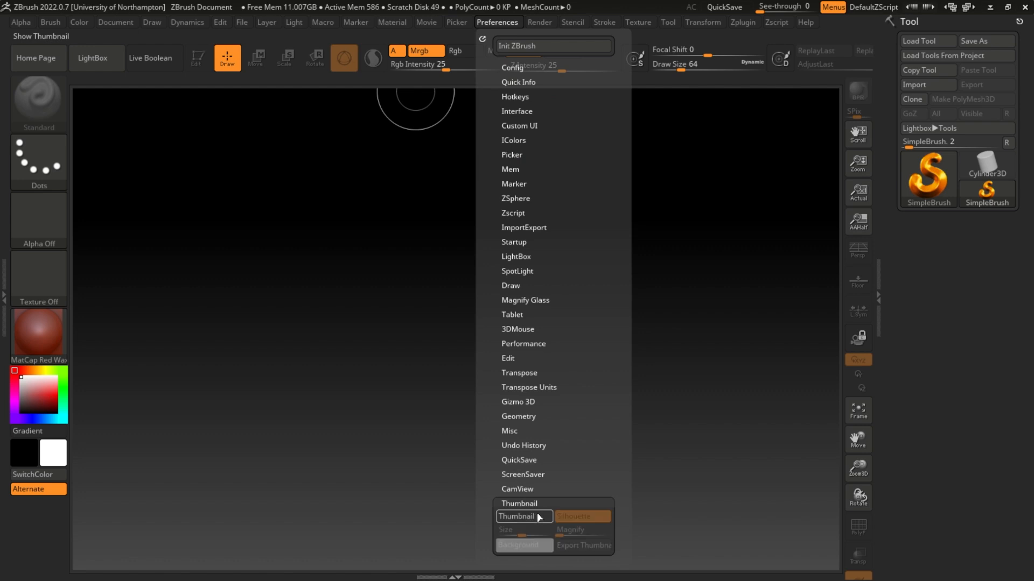
- Draw a large Cube3D on the canvas and put it in edit mode with perspective distortion on
{"action": "left_click", "coordinate": [918, 171]}
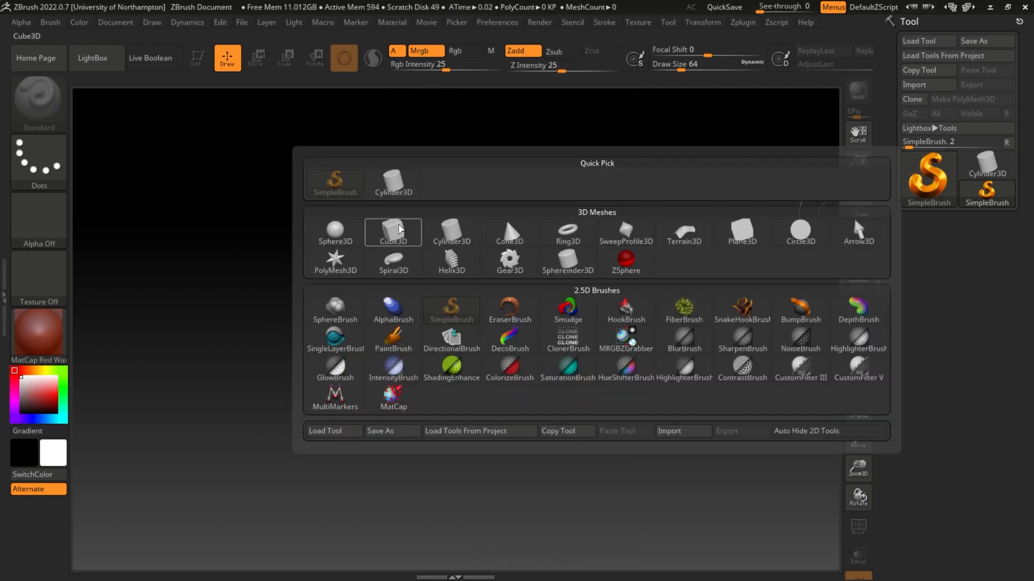
{"action": "left_click", "coordinate": [395, 235]}
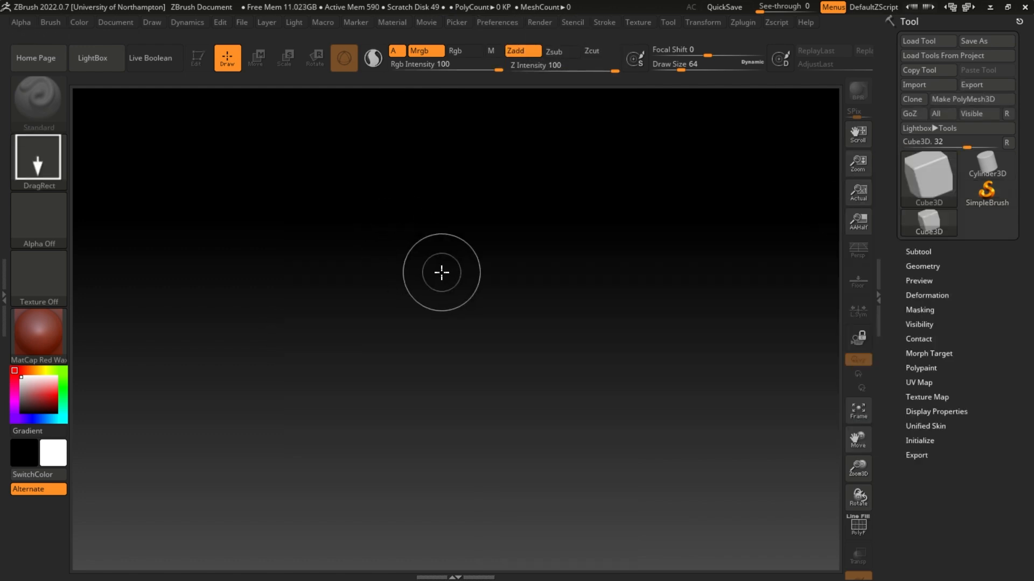
{"action": "left_click_drag", "start_coordinate": [440, 288], "coordinate": [454, 570]}
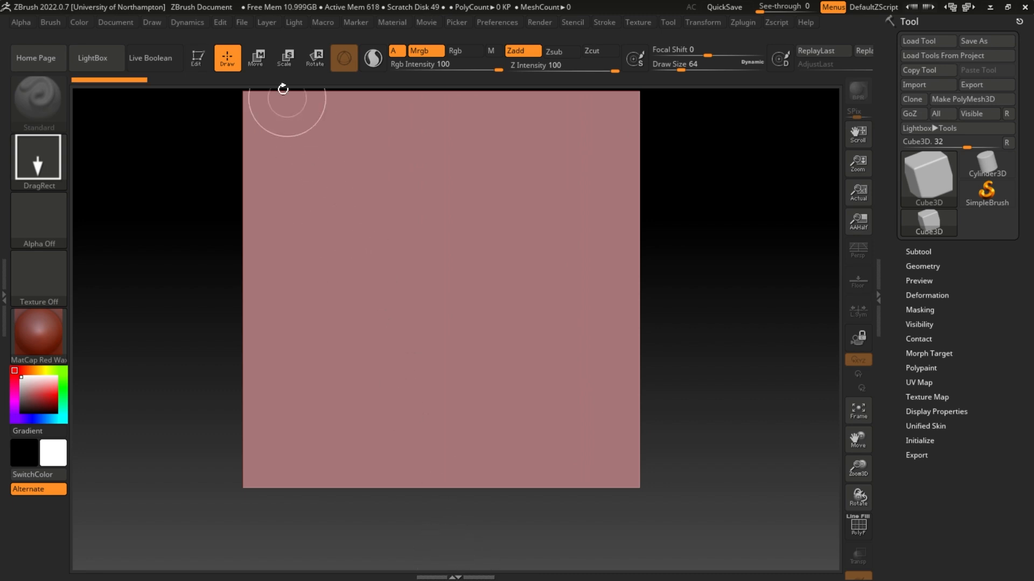
{"action": "left_click", "coordinate": [198, 55]}
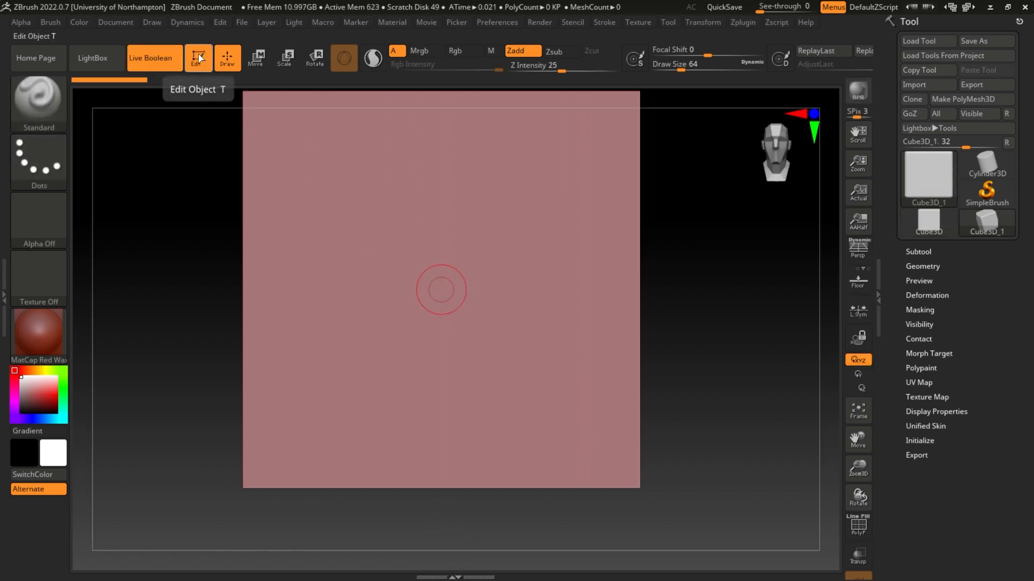
{"action": "mouse_move", "coordinate": [705, 366]}
{"action": "left_mouse_down"}
{"action": "mouse_move", "coordinate": [694, 279]}
{"action": "mouse_move", "coordinate": [694, 334]}
{"action": "mouse_move", "coordinate": [727, 312]}
{"action": "mouse_move", "coordinate": [731, 328]}
{"action": "mouse_move", "coordinate": [745, 298]}
{"action": "mouse_move", "coordinate": [662, 344]}
{"action": "mouse_move", "coordinate": [729, 316]}
{"action": "mouse_move", "coordinate": [648, 307]}
{"action": "mouse_move", "coordinate": [713, 247]}
{"action": "mouse_move", "coordinate": [595, 293]}
{"action": "mouse_move", "coordinate": [703, 317]}
{"action": "mouse_move", "coordinate": [704, 307]}
{"action": "mouse_move", "coordinate": [711, 334]}
{"action": "mouse_move", "coordinate": [718, 307]}
{"action": "mouse_move", "coordinate": [722, 353]}
{"action": "mouse_move", "coordinate": [718, 228]}
{"action": "mouse_move", "coordinate": [720, 374]}
{"action": "mouse_move", "coordinate": [722, 342]}
{"action": "left_mouse_up"}
{"action": "left_click", "coordinate": [859, 249]}
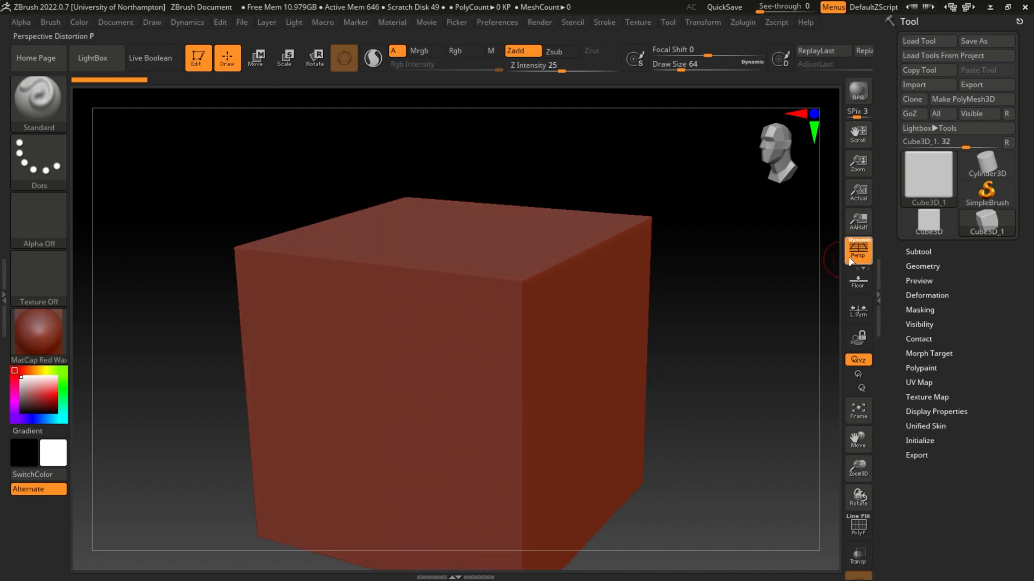
- Convert the cube to a PolyMesh3D and rename its subtool as Sculpt
{"action": "left_click", "coordinate": [991, 99]}
{"action": "left_click", "coordinate": [962, 269]}
{"action": "mouse_move", "coordinate": [970, 79]}
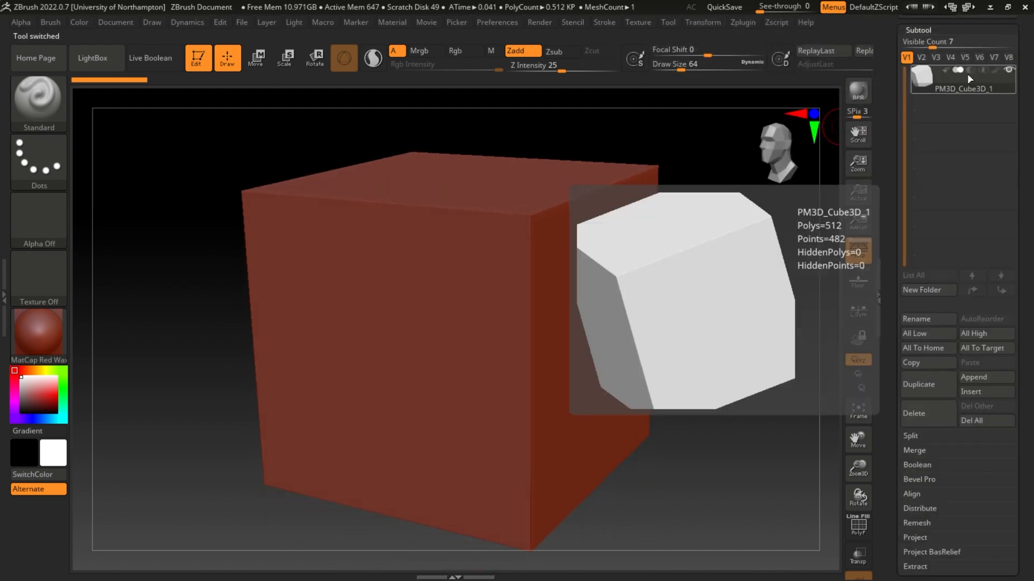
{"action": "left_click", "coordinate": [936, 319]}
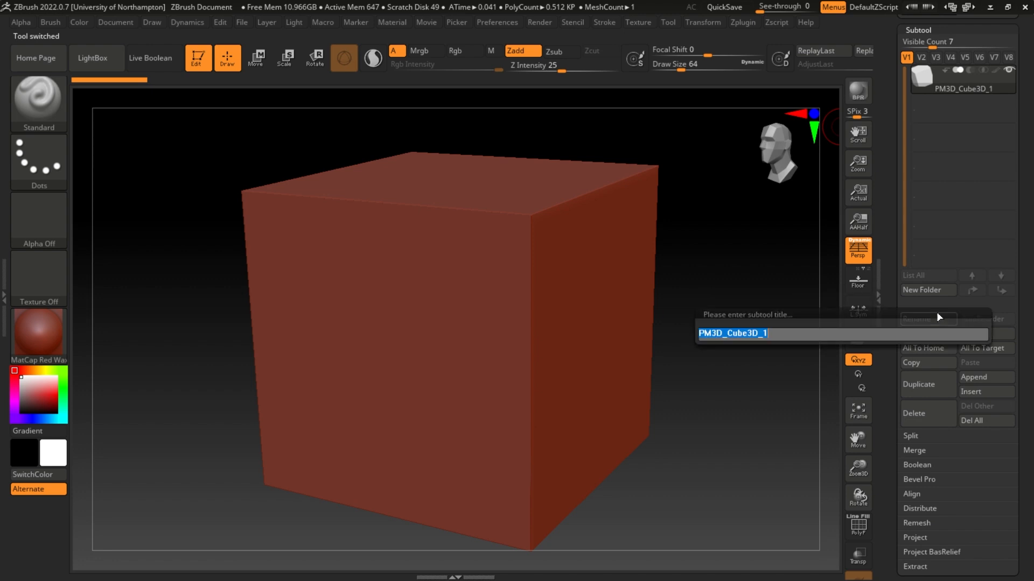
{"action": "key", "text": "shift"}
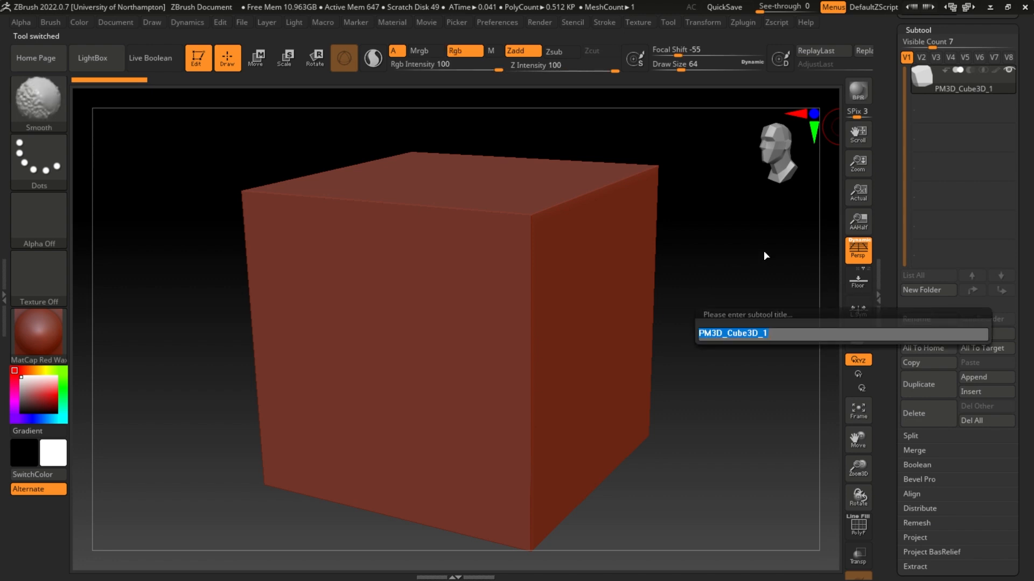
{"action": "key", "text": "BackSpace"}
{"action": "type", "text": "Sculpt"}
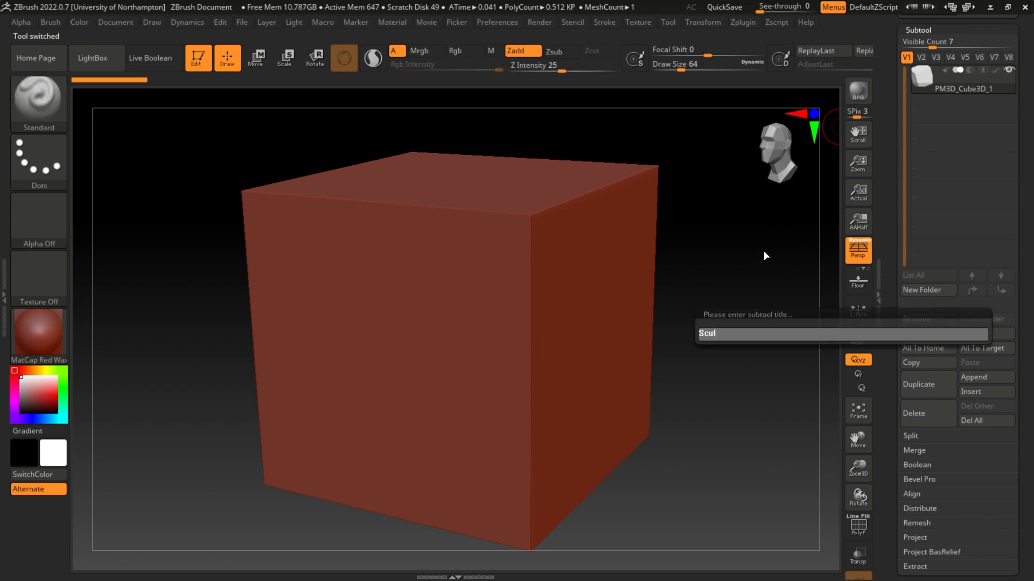
{"action": "key", "text": "Return"}
- Switch the material to SkinShade4 and display the polyframe on the cube
{"action": "key", "text": "m"}
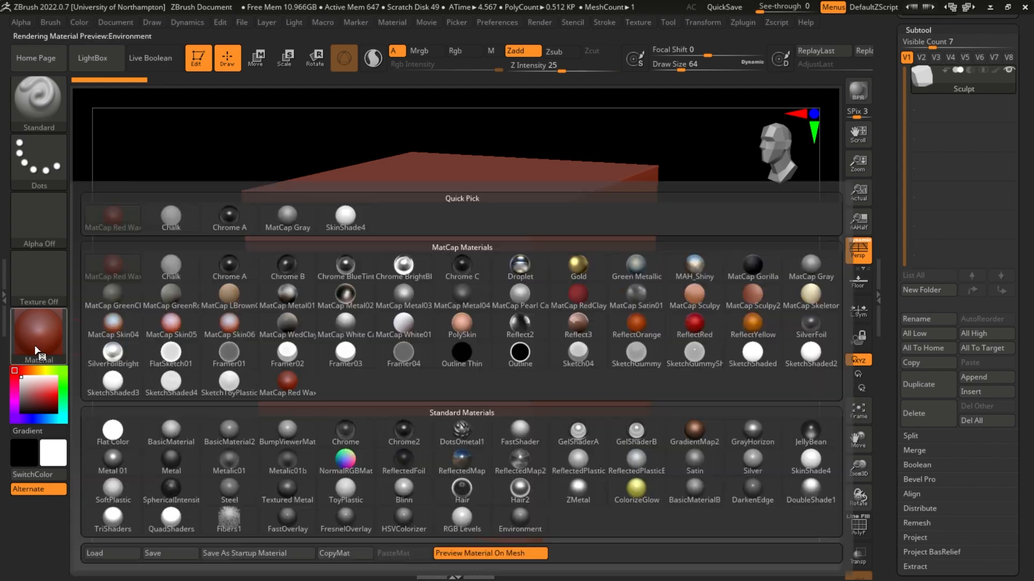
{"action": "left_click", "coordinate": [339, 227]}
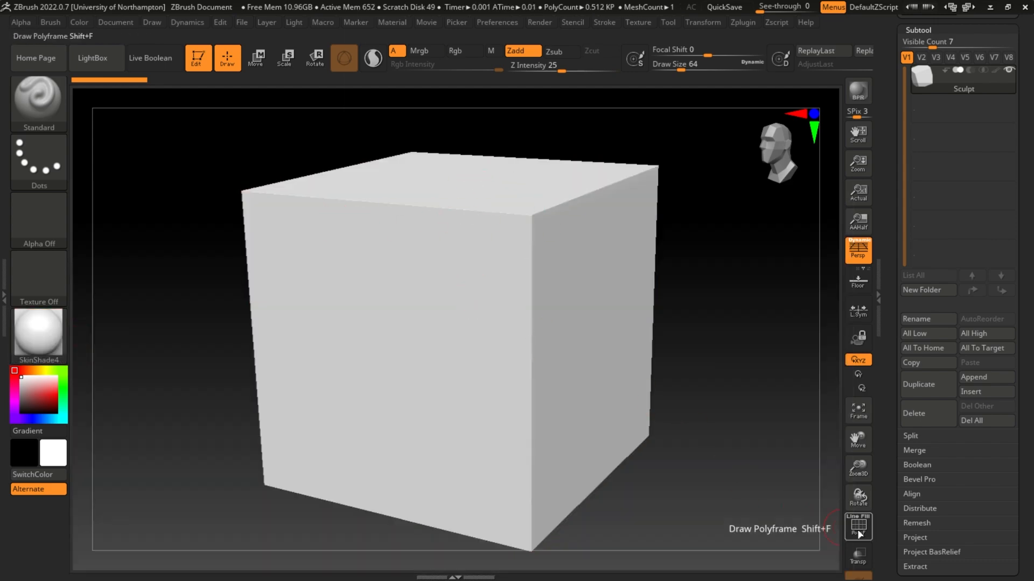
{"action": "left_click", "coordinate": [859, 532]}
{"action": "left_click_drag", "start_coordinate": [768, 335], "coordinate": [767, 339]}
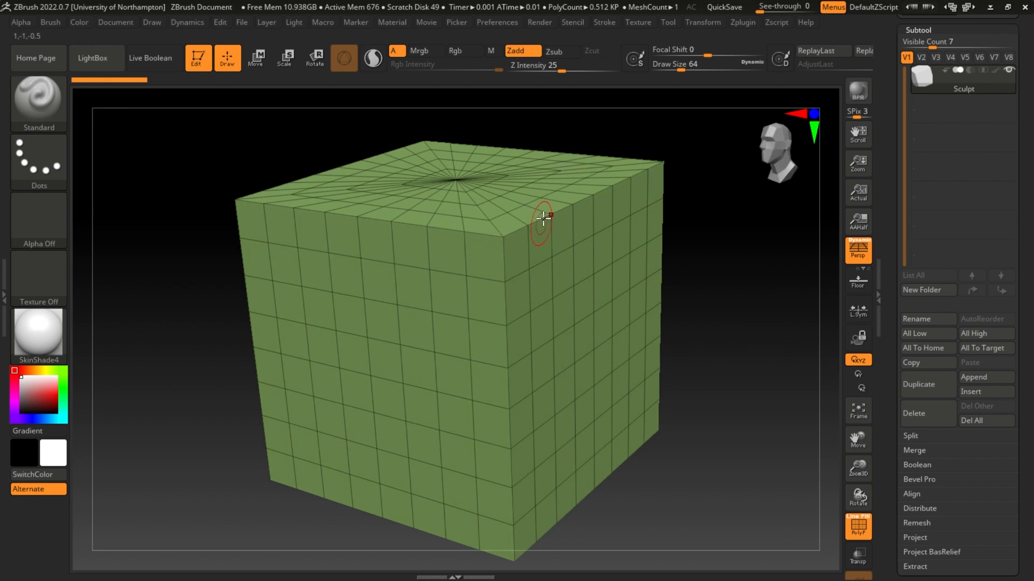
- Remesh the Sculpt cube with DynaMesh at a resolution of 128
{"action": "left_click", "coordinate": [943, 29]}
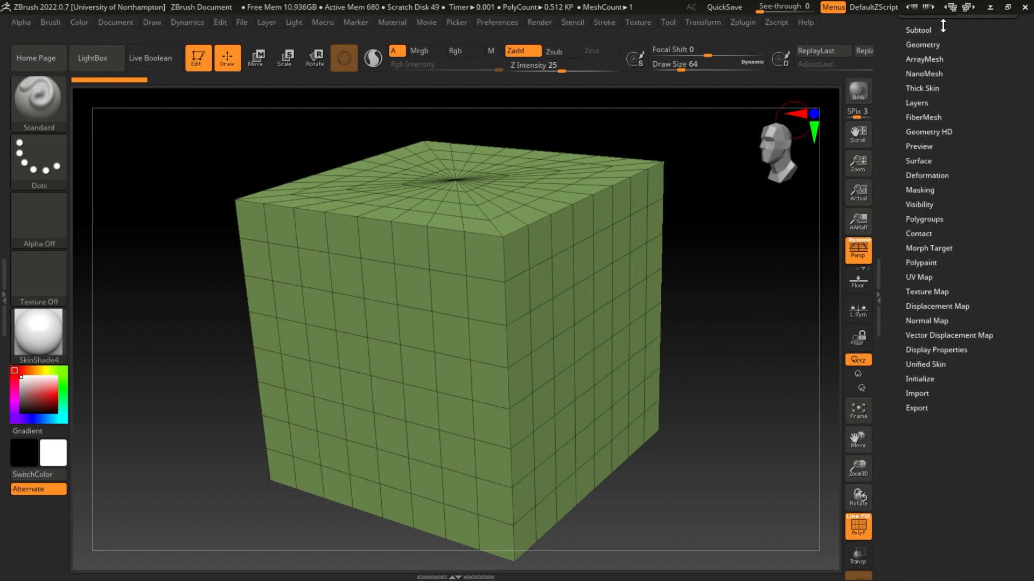
{"action": "left_click", "coordinate": [922, 45]}
{"action": "left_click", "coordinate": [922, 246]}
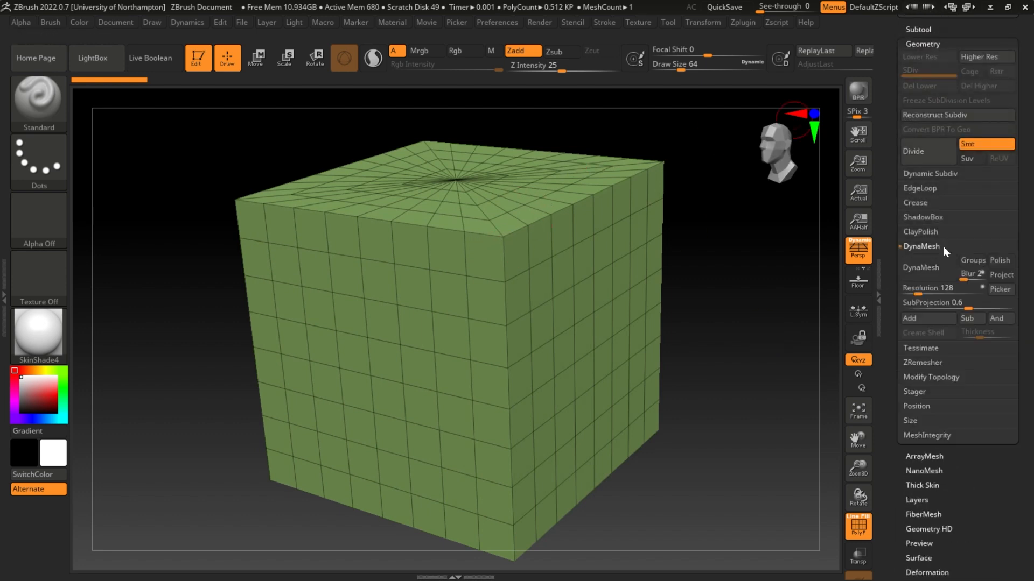
{"action": "left_click", "coordinate": [931, 271]}
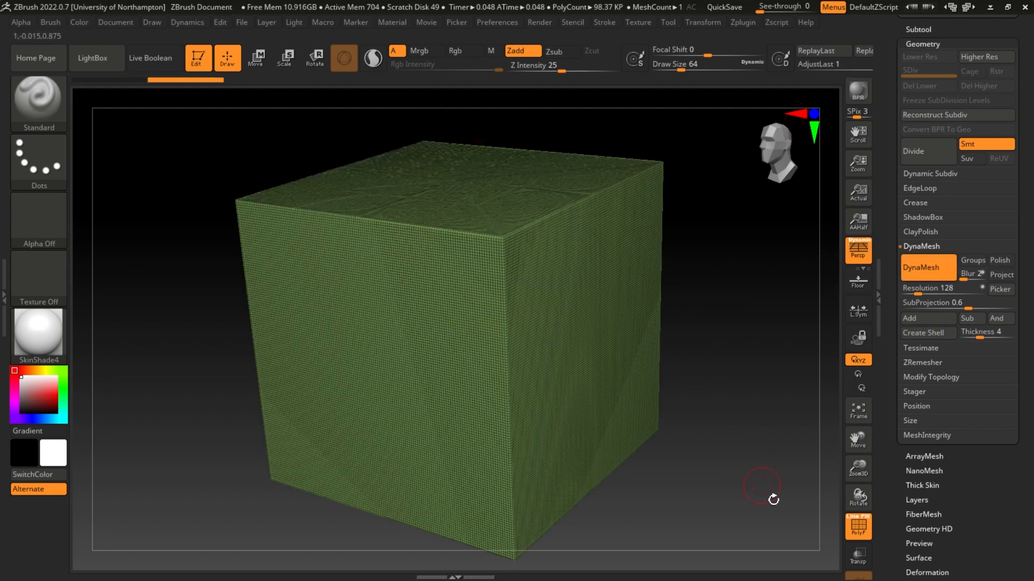
{"action": "left_click_drag", "start_coordinate": [1031, 222], "coordinate": [1019, 328]}
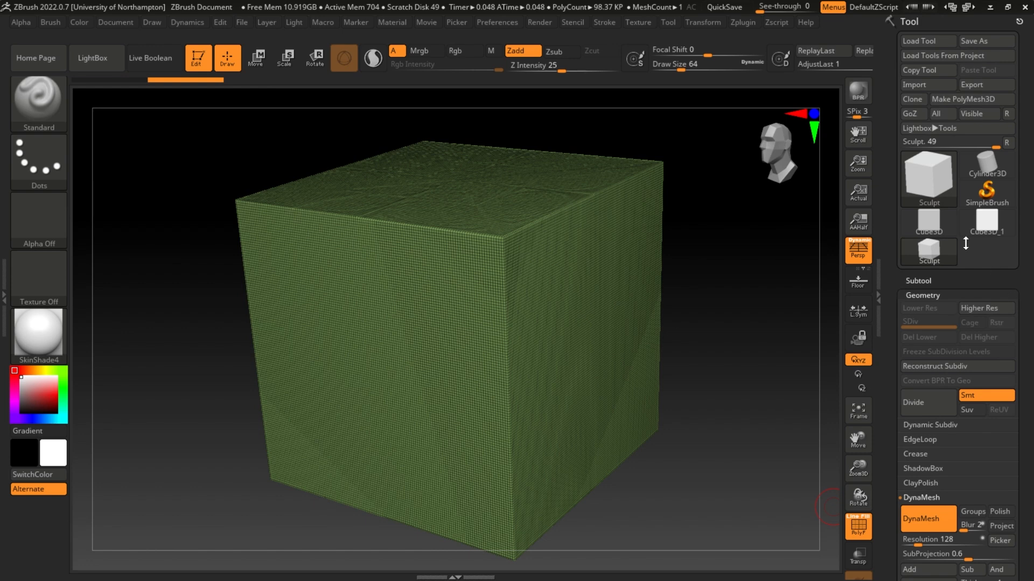
{"action": "mouse_move", "coordinate": [944, 258]}
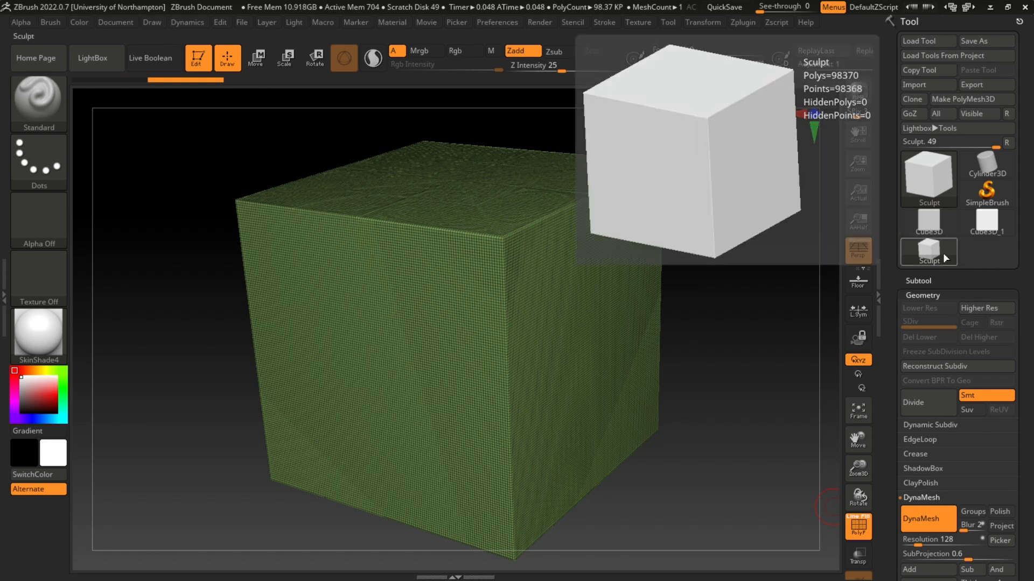
- Turn off the polyframe display on the DynaMesh cube
{"action": "left_click_drag", "start_coordinate": [1029, 328], "coordinate": [1026, 311]}
{"action": "left_click_drag", "start_coordinate": [759, 418], "coordinate": [755, 391]}
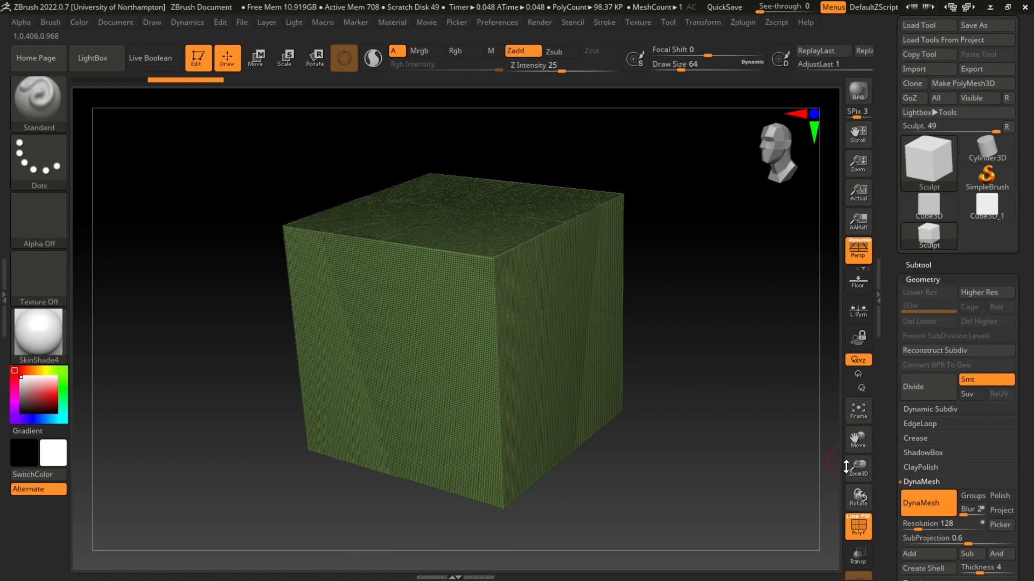
{"action": "left_click", "coordinate": [858, 528]}
{"action": "mouse_move", "coordinate": [704, 371]}
{"action": "left_mouse_down"}
{"action": "mouse_move", "coordinate": [707, 380]}
{"action": "mouse_move", "coordinate": [707, 365]}
{"action": "left_mouse_up"}
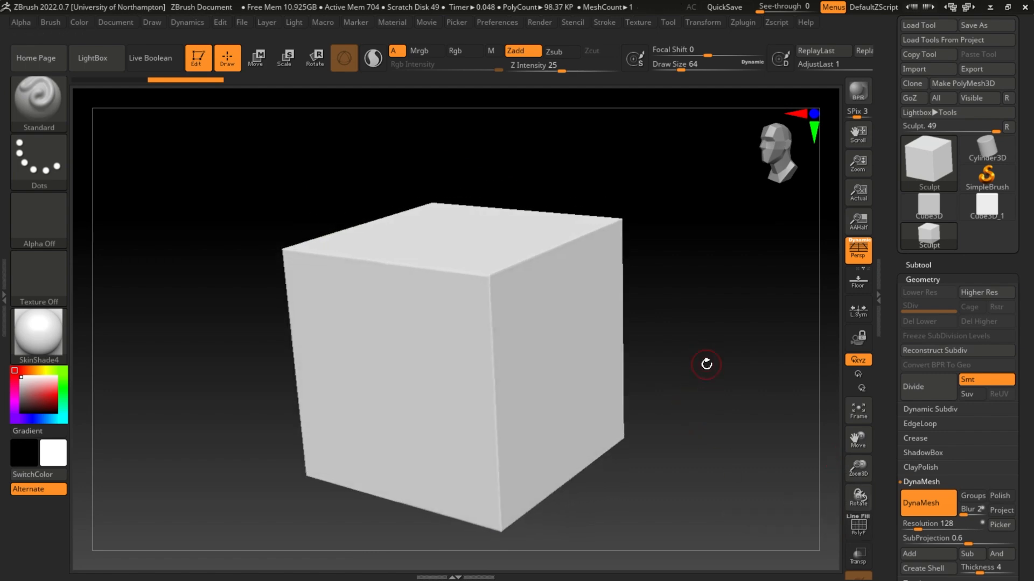
{"action": "left_click_drag", "start_coordinate": [483, 184], "coordinate": [659, 292], "text": "shift"}
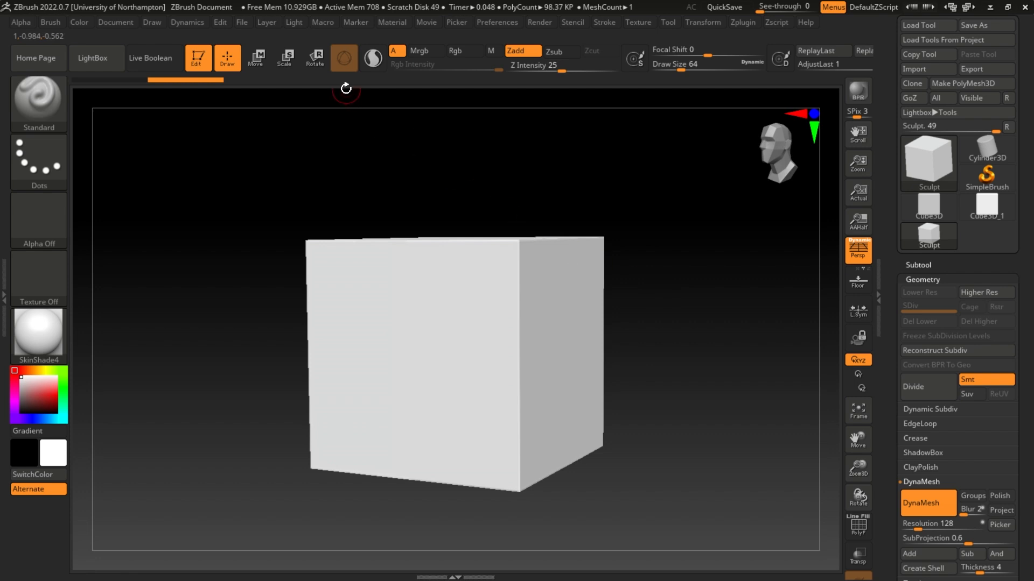
- Stretch the cube vertically into a tall block with the Move gizmo and remesh it with DynaMesh
{"action": "left_click", "coordinate": [255, 57]}
{"action": "left_click_drag", "start_coordinate": [607, 233], "coordinate": [551, 268]}
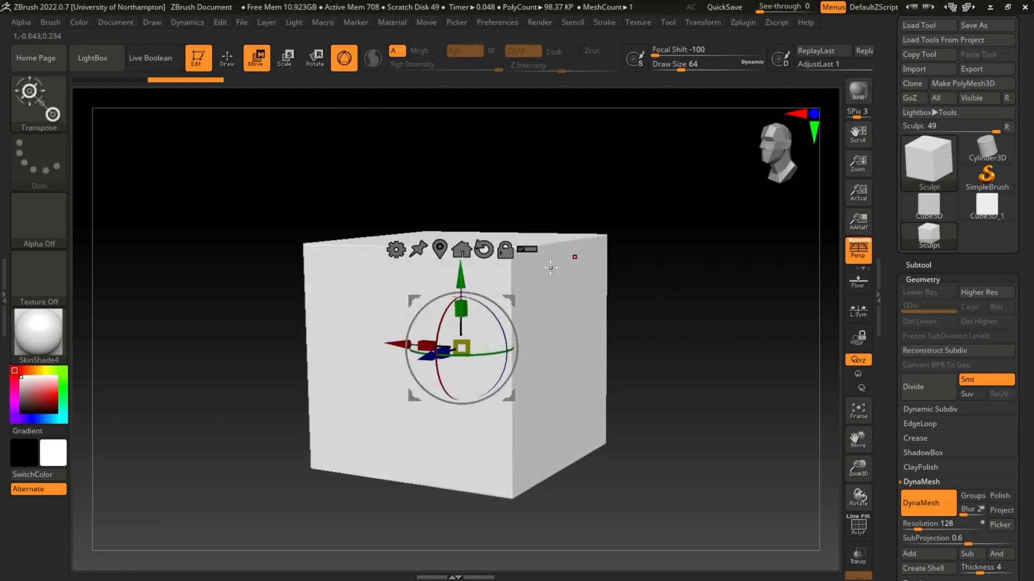
{"action": "left_click_drag", "start_coordinate": [461, 308], "coordinate": [482, 234]}
{"action": "key", "text": "q"}
{"action": "left_click_drag", "start_coordinate": [667, 228], "coordinate": [676, 307]}
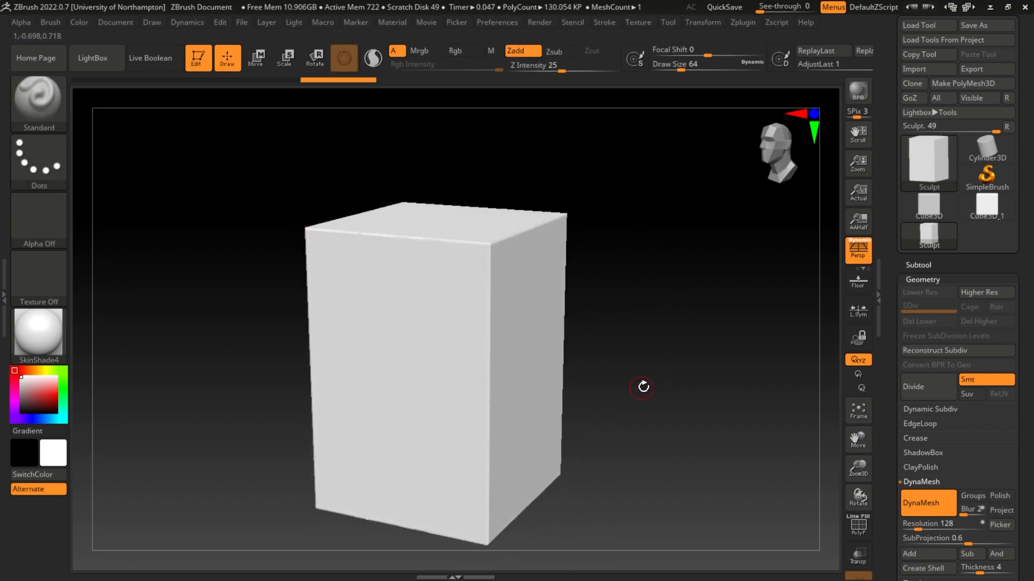
{"action": "key", "text": "ctrl"}
{"action": "left_click_drag", "start_coordinate": [712, 262], "coordinate": [675, 239], "text": "ctrl"}
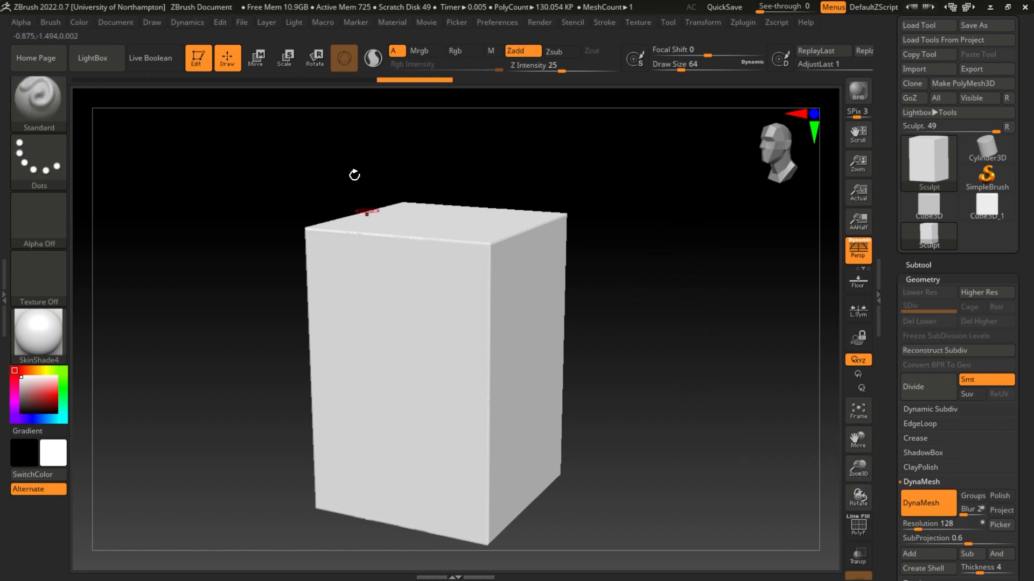
{"action": "left_click_drag", "start_coordinate": [678, 249], "coordinate": [657, 237]}
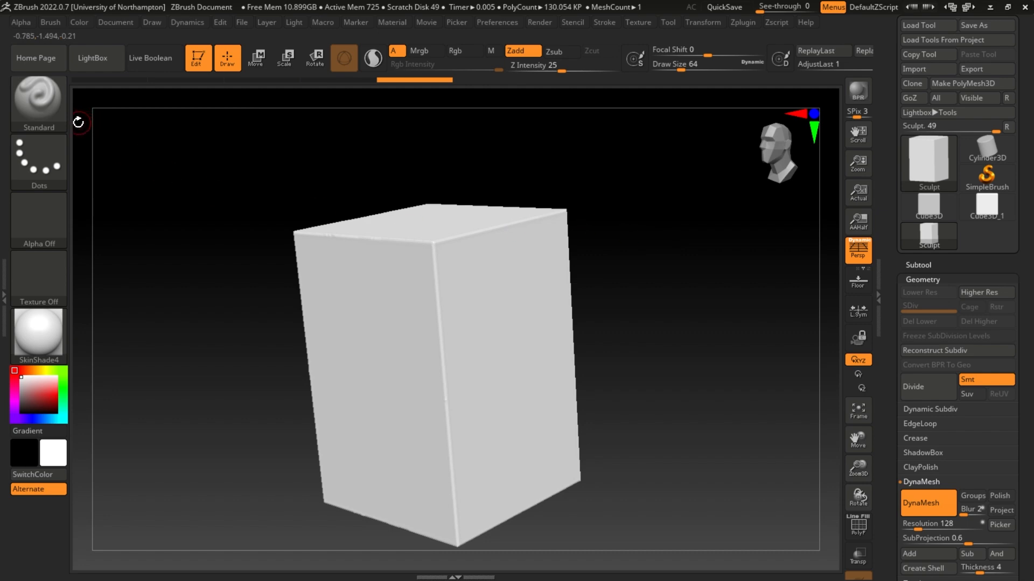
- Select the TrimDynamic brush and enlarge its draw size to about 260
{"action": "left_click", "coordinate": [37, 113]}
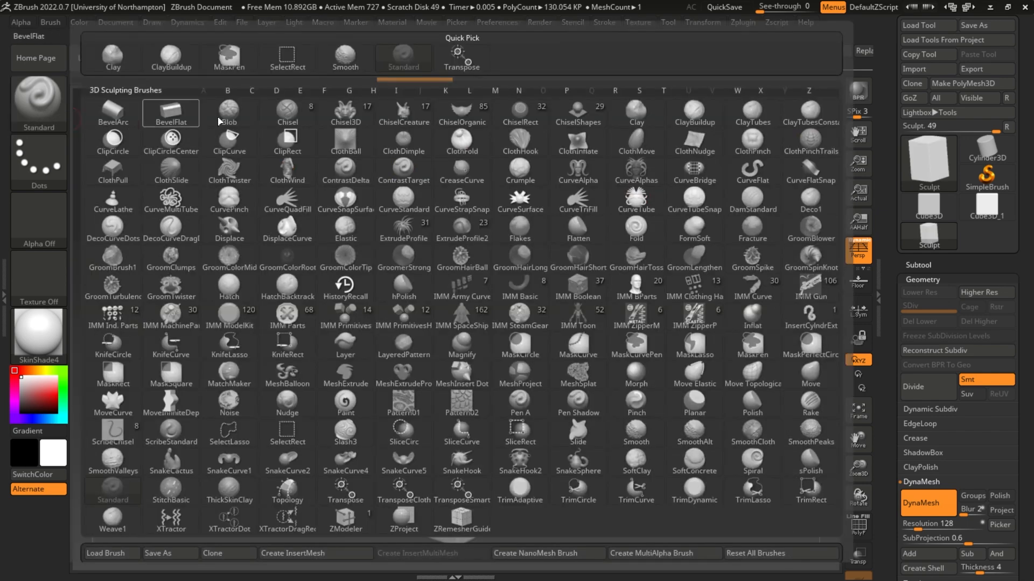
{"action": "left_click", "coordinate": [664, 91]}
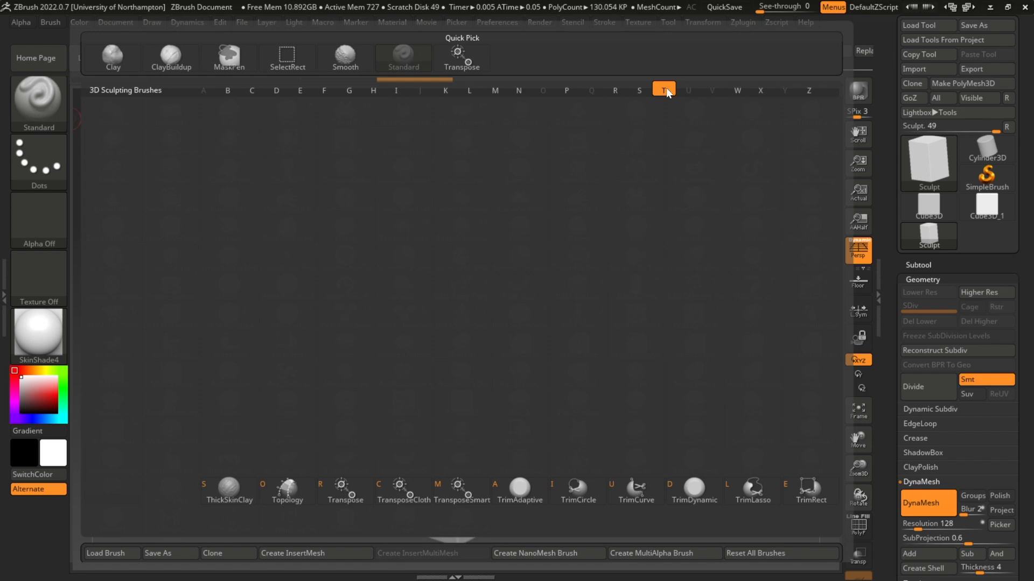
{"action": "left_click", "coordinate": [694, 488]}
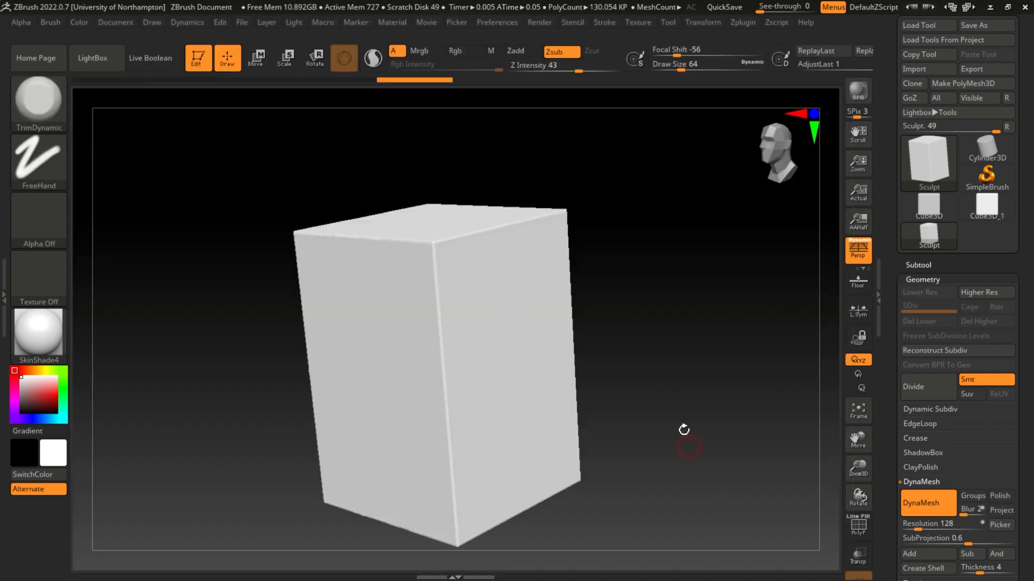
{"action": "left_click_drag", "start_coordinate": [571, 258], "coordinate": [725, 307]}
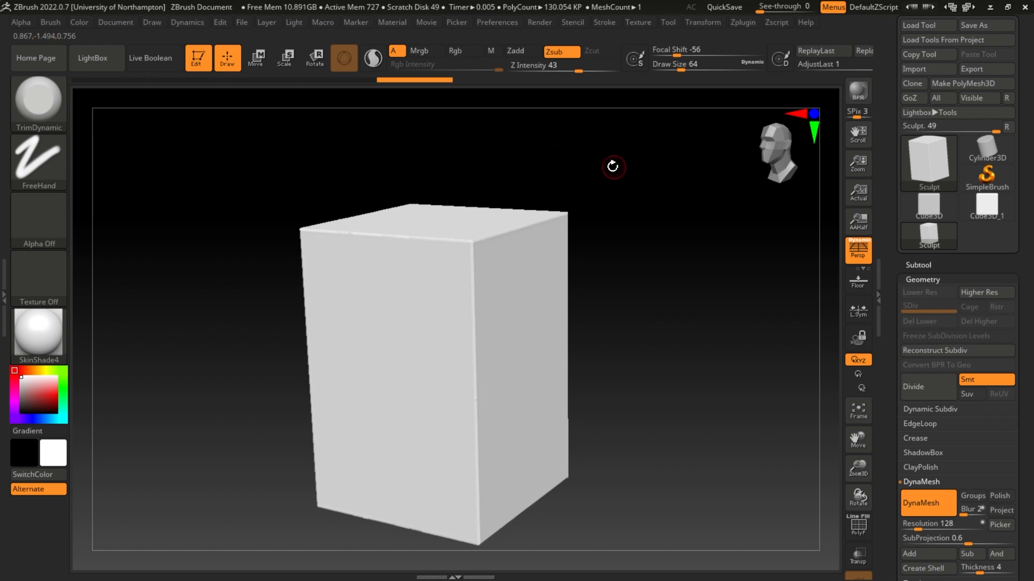
{"action": "left_click_drag", "start_coordinate": [685, 67], "coordinate": [706, 67]}
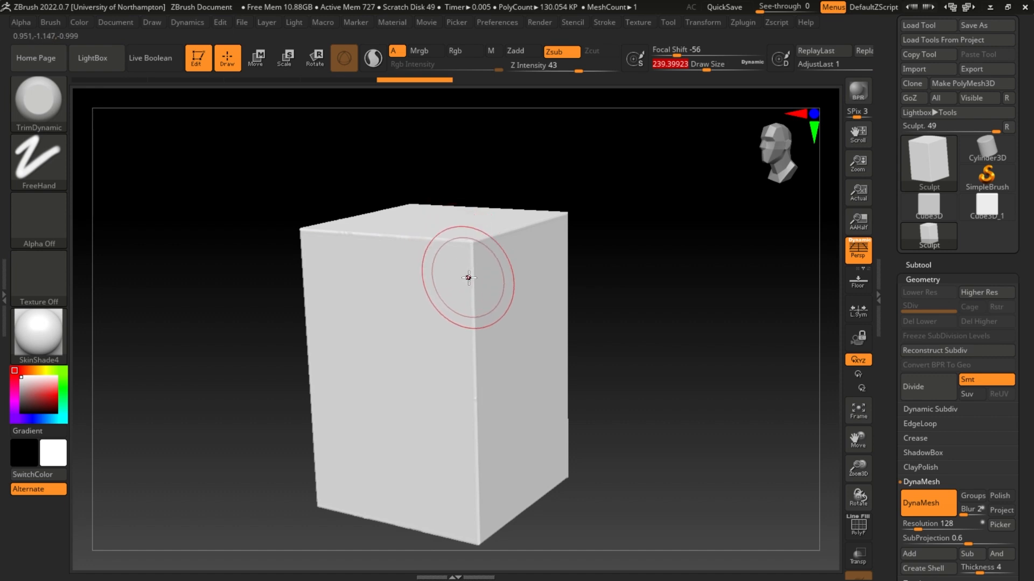
{"action": "key", "text": "bracketright"}
{"action": "key", "text": "bracketright"}
{"action": "key", "text": "bracketright"}
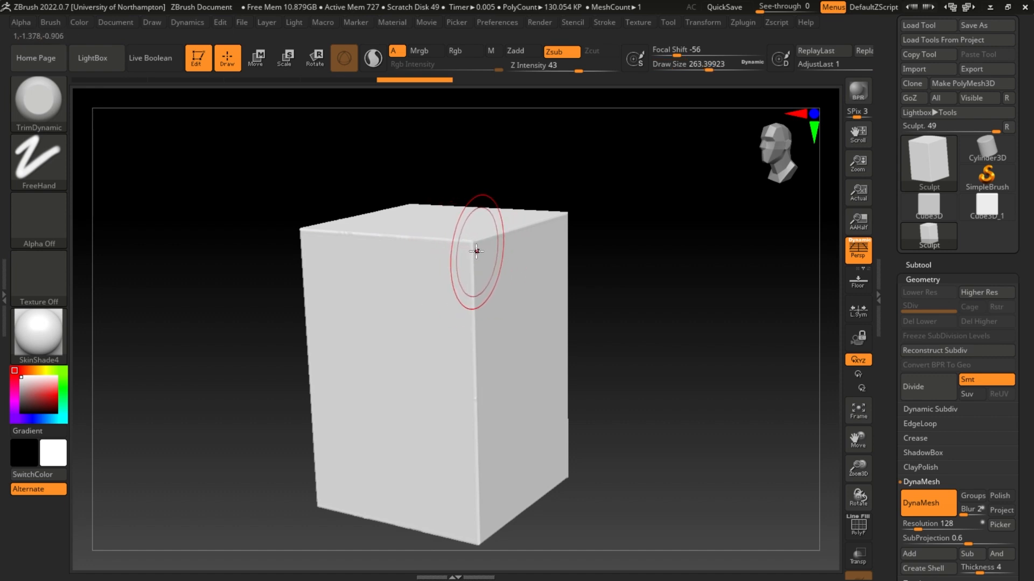
- Trim the block's upper corners, top edges and one vertical edge into uneven bevels with TrimDynamic
{"action": "mouse_move", "coordinate": [473, 249]}
{"action": "left_mouse_down"}
{"action": "mouse_move", "coordinate": [473, 238]}
{"action": "mouse_move", "coordinate": [366, 238]}
{"action": "mouse_move", "coordinate": [447, 241]}
{"action": "left_mouse_up"}
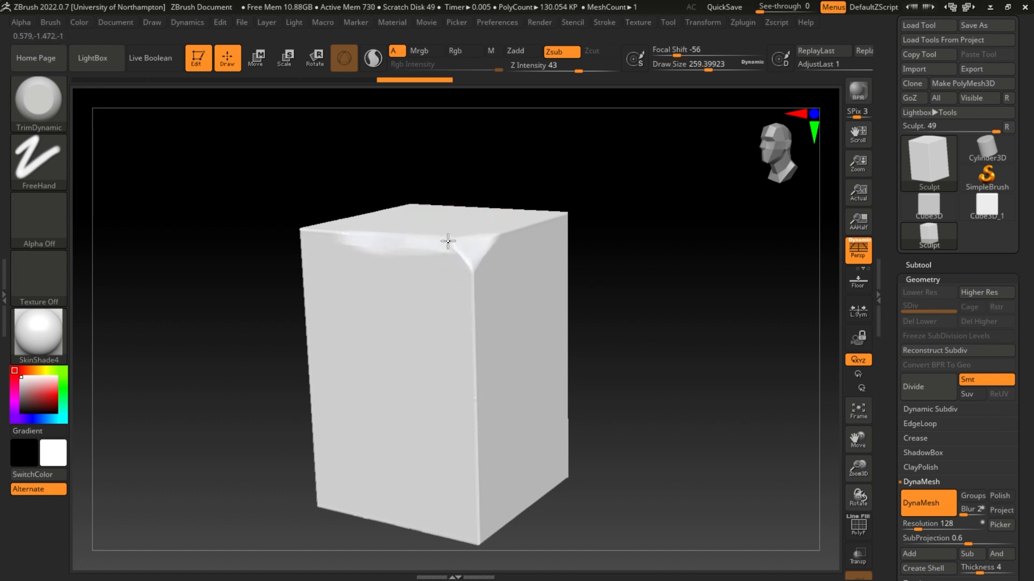
{"action": "left_click_drag", "start_coordinate": [298, 229], "coordinate": [313, 243]}
{"action": "left_click_drag", "start_coordinate": [491, 238], "coordinate": [567, 216]}
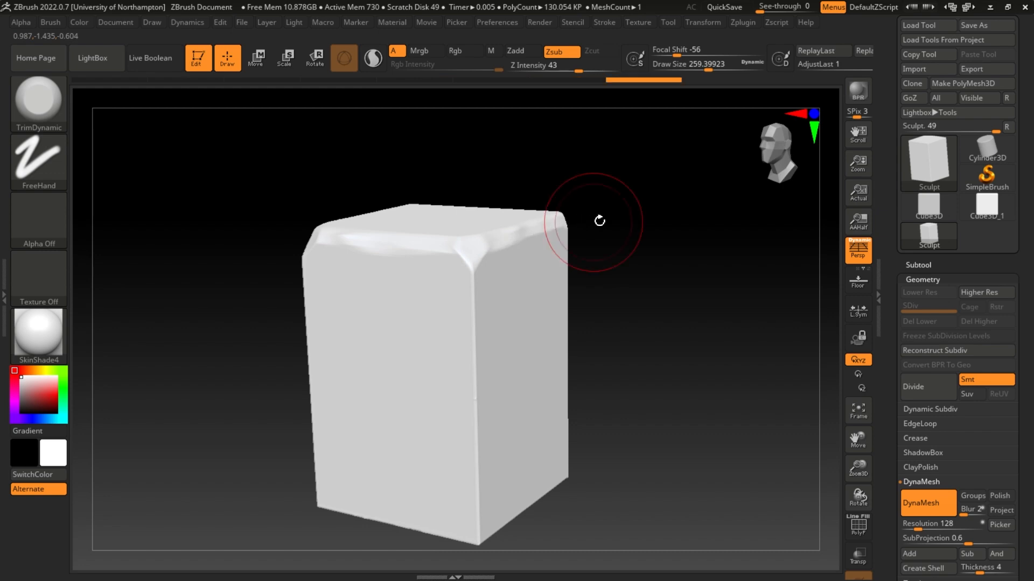
{"action": "left_click_drag", "start_coordinate": [673, 260], "coordinate": [599, 258], "text": "alt"}
{"action": "mouse_move", "coordinate": [422, 259]}
{"action": "left_mouse_down"}
{"action": "mouse_move", "coordinate": [435, 376]}
{"action": "mouse_move", "coordinate": [428, 408]}
{"action": "left_mouse_up"}
{"action": "mouse_move", "coordinate": [655, 312]}
{"action": "left_mouse_down"}
{"action": "mouse_move", "coordinate": [684, 277]}
{"action": "mouse_move", "coordinate": [388, 189]}
{"action": "left_mouse_up"}
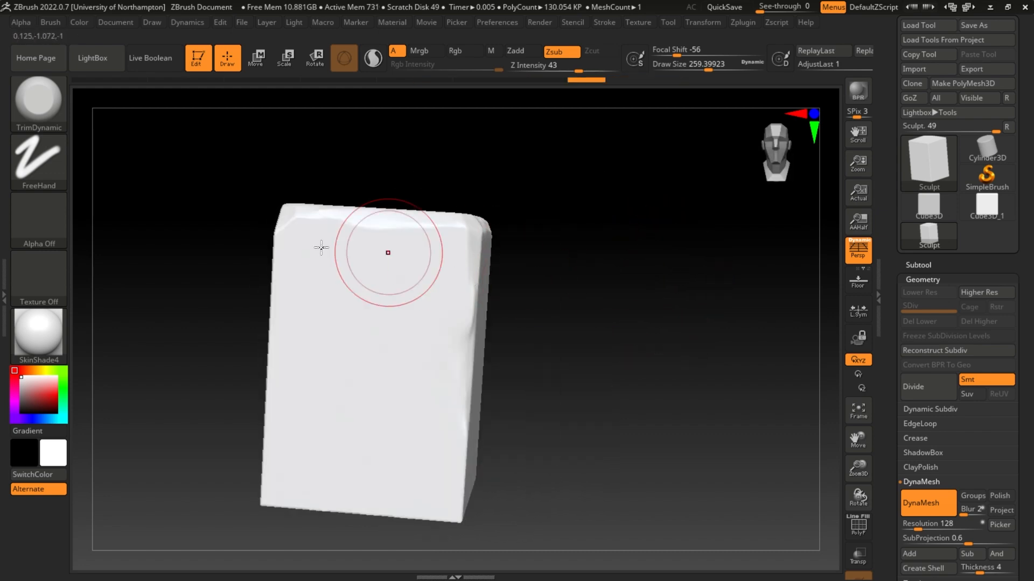
- Switch to the TrimAdaptive brush and cut harder facets into the already bevelled vertical edge
{"action": "left_click", "coordinate": [52, 125]}
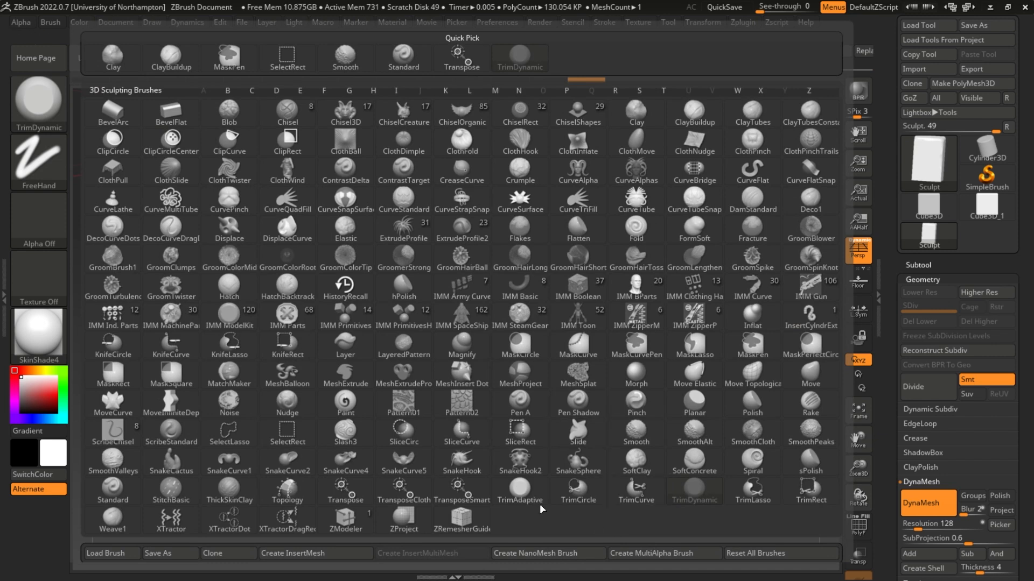
{"action": "left_click", "coordinate": [521, 495]}
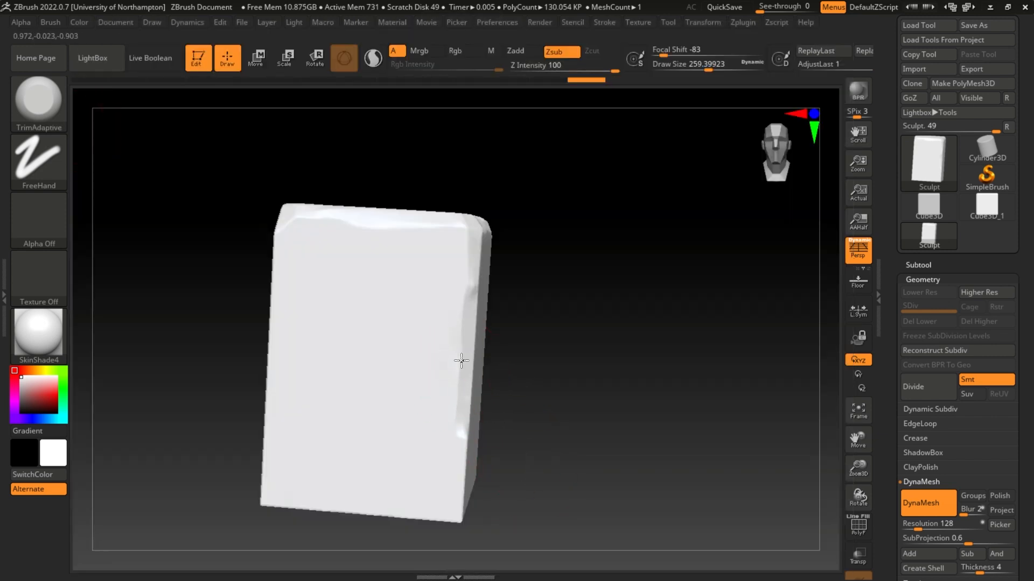
{"action": "mouse_move", "coordinate": [500, 334]}
{"action": "left_mouse_down"}
{"action": "mouse_move", "coordinate": [559, 369]}
{"action": "mouse_move", "coordinate": [478, 381]}
{"action": "left_mouse_up"}
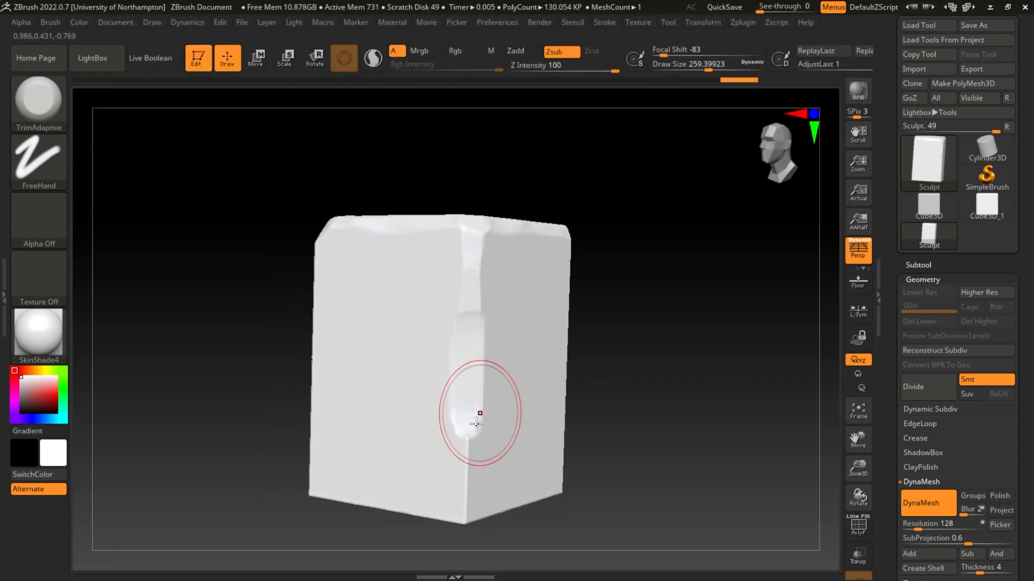
{"action": "mouse_move", "coordinate": [625, 365]}
{"action": "left_mouse_down"}
{"action": "mouse_move", "coordinate": [664, 376]}
{"action": "mouse_move", "coordinate": [598, 308]}
{"action": "left_mouse_up"}
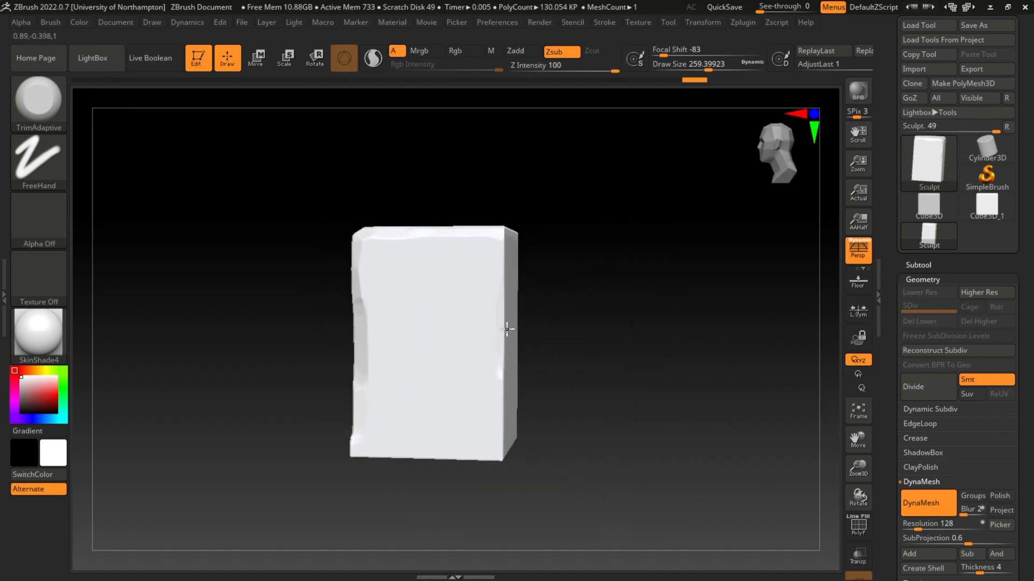
- Gouge a rounded hollow into the middle of a neighbouring vertical edge and remesh the block with DynaMesh
{"action": "mouse_move", "coordinate": [506, 329]}
{"action": "left_mouse_down"}
{"action": "mouse_move", "coordinate": [503, 298]}
{"action": "mouse_move", "coordinate": [502, 347]}
{"action": "left_mouse_up"}
{"action": "key", "text": "ctrl+z"}
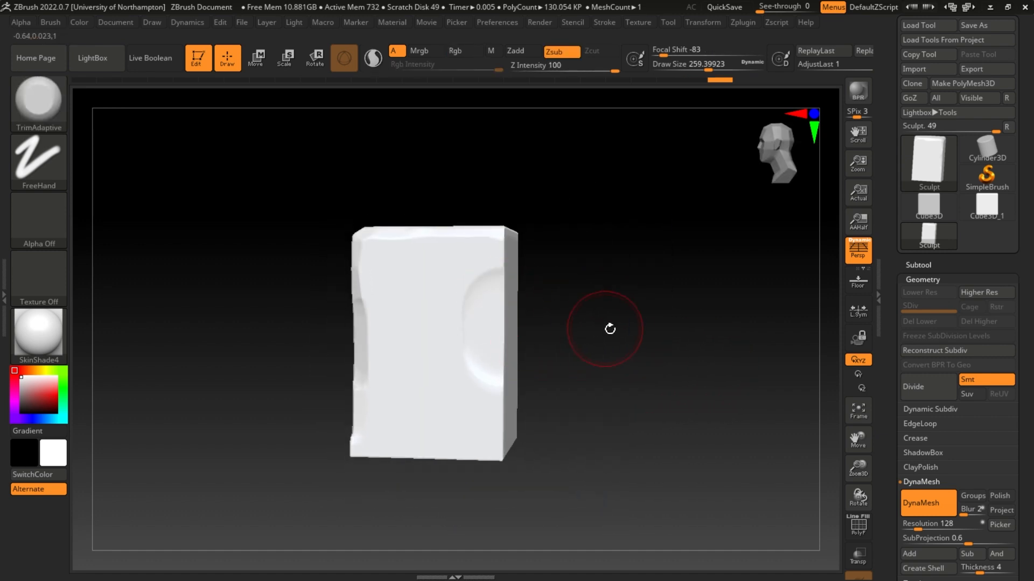
{"action": "left_click_drag", "start_coordinate": [609, 329], "coordinate": [507, 315]}
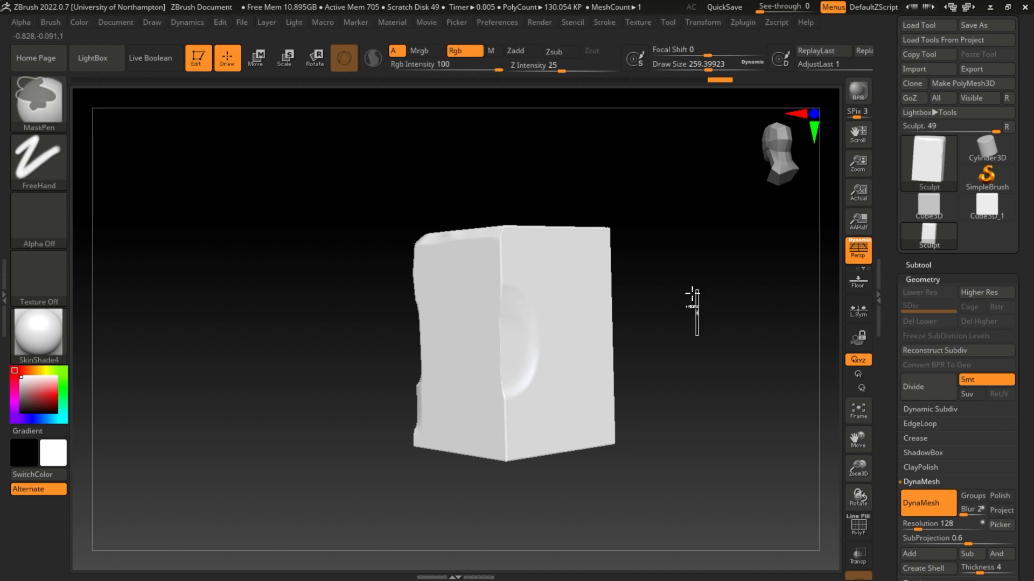
{"action": "left_click_drag", "start_coordinate": [692, 300], "coordinate": [681, 346]}
- Carve the upper part of the hollowed vertical edge with TrimAdaptive, using a draw size of about 219
{"action": "left_click_drag", "start_coordinate": [497, 292], "coordinate": [501, 240]}
{"action": "left_click_drag", "start_coordinate": [639, 233], "coordinate": [613, 319], "text": "alt"}
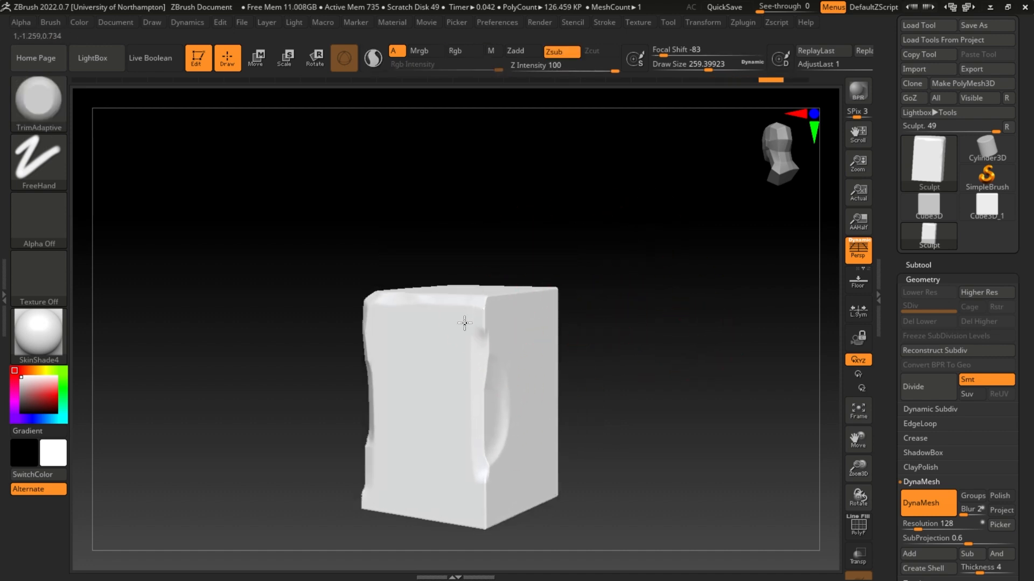
{"action": "left_click_drag", "start_coordinate": [636, 374], "coordinate": [627, 381]}
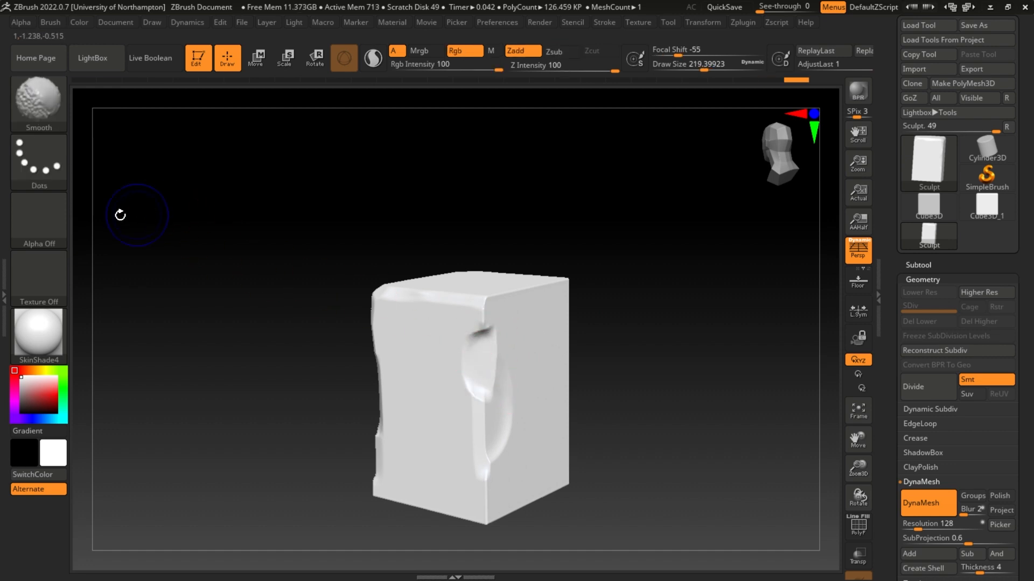
- Assign the square Alpha 28 to TrimAdaptive and chip the upper corner above the hollowed edge
{"action": "left_click", "coordinate": [52, 220]}
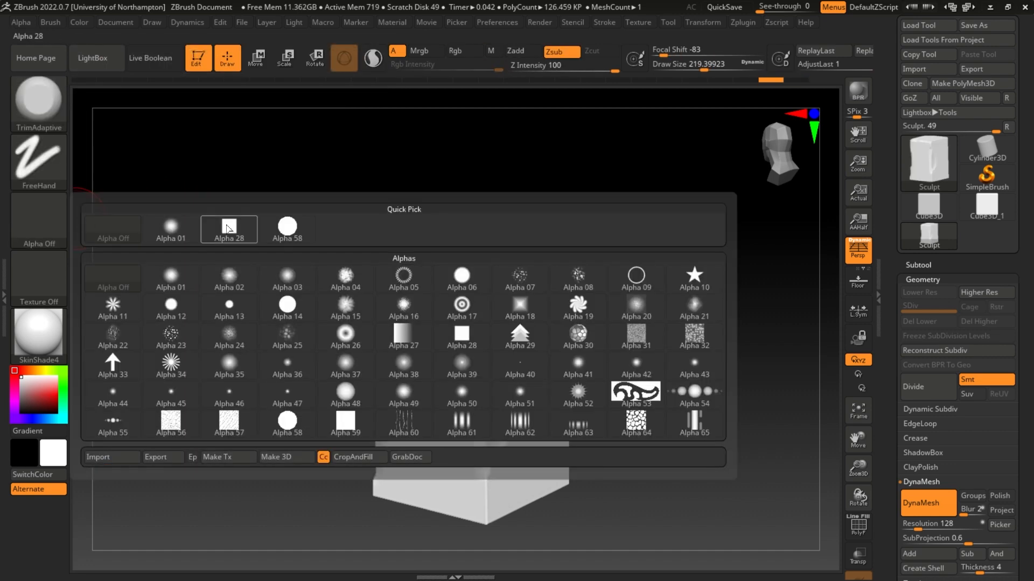
{"action": "left_click", "coordinate": [225, 225]}
{"action": "left_click_drag", "start_coordinate": [494, 339], "coordinate": [487, 310]}
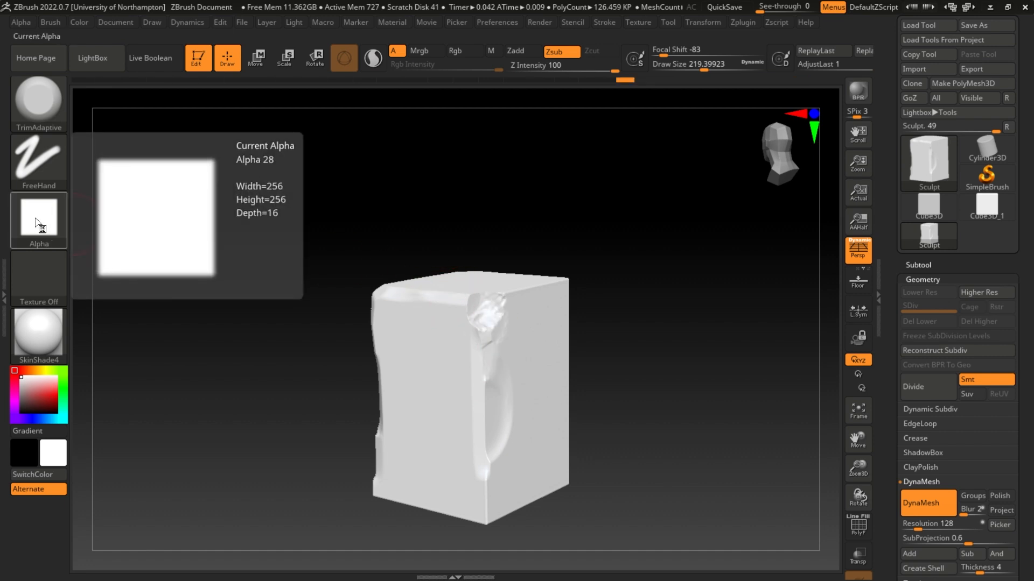
{"action": "left_click", "coordinate": [38, 221]}
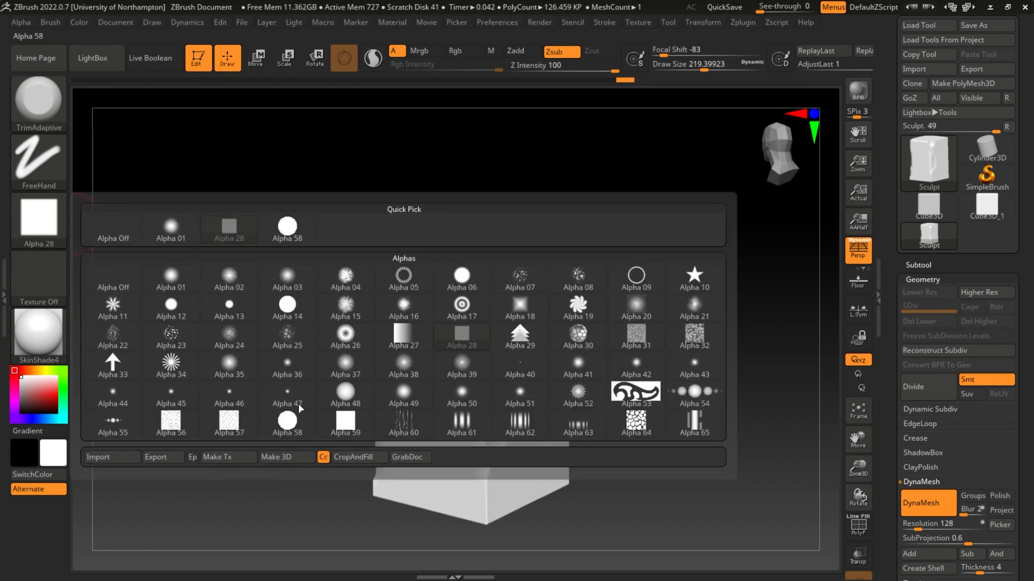
- Chisel the block's top edges and upper corners with the square alpha and remesh with DynaMesh
{"action": "left_click_drag", "start_coordinate": [500, 298], "coordinate": [572, 283]}
{"action": "left_click_drag", "start_coordinate": [606, 288], "coordinate": [638, 345]}
{"action": "key", "text": "ctrl+z"}
{"action": "left_click_drag", "start_coordinate": [448, 304], "coordinate": [460, 310]}
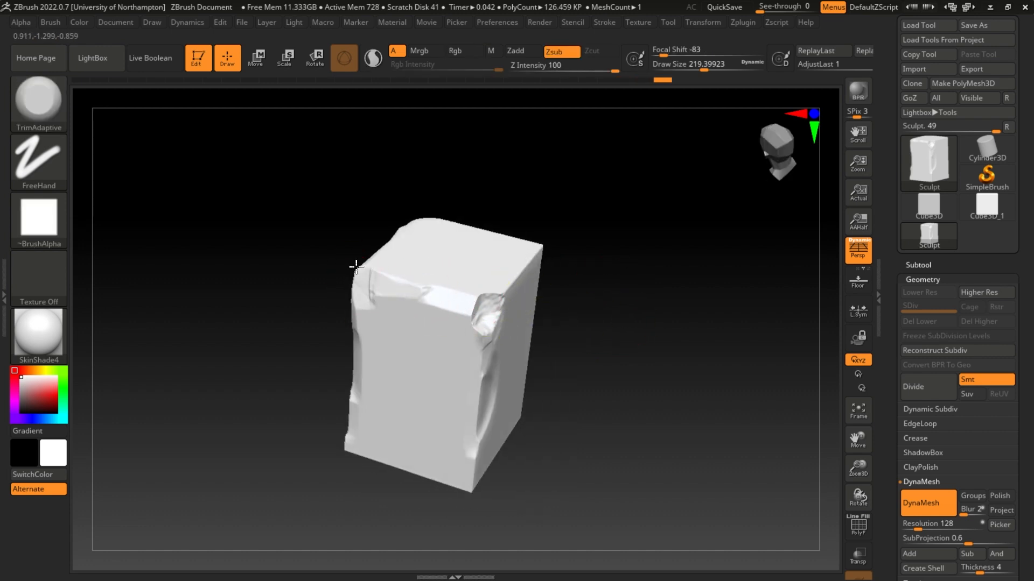
{"action": "left_click_drag", "start_coordinate": [561, 290], "coordinate": [597, 320]}
{"action": "mouse_move", "coordinate": [592, 318]}
{"action": "left_mouse_down"}
{"action": "mouse_move", "coordinate": [559, 311]}
{"action": "mouse_move", "coordinate": [559, 303]}
{"action": "mouse_move", "coordinate": [596, 300]}
{"action": "left_mouse_up"}
{"action": "left_click_drag", "start_coordinate": [627, 308], "coordinate": [660, 306]}
- Chip the hollowed vertical edge at mid-height and near its lower end with TrimAdaptive
{"action": "left_click_drag", "start_coordinate": [626, 370], "coordinate": [628, 285], "text": "alt"}
{"action": "left_click_drag", "start_coordinate": [451, 311], "coordinate": [462, 319]}
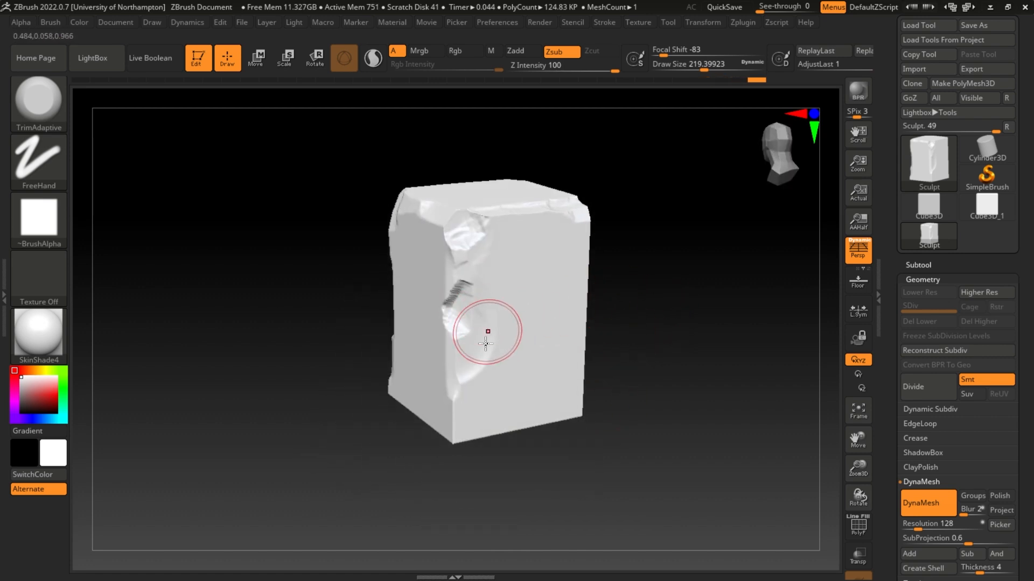
{"action": "key", "text": "ctrl+z"}
{"action": "left_click_drag", "start_coordinate": [454, 392], "coordinate": [454, 435]}
{"action": "left_click_drag", "start_coordinate": [466, 306], "coordinate": [451, 299]}
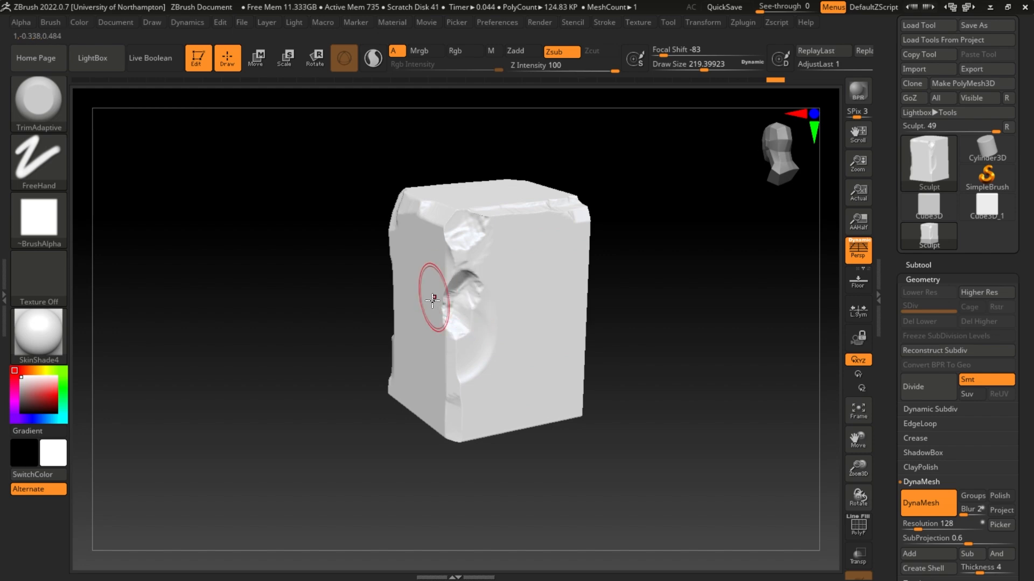
- Carve jagged chips along the block's base edges and lower corners with TrimAdaptive
{"action": "left_click_drag", "start_coordinate": [409, 420], "coordinate": [402, 397]}
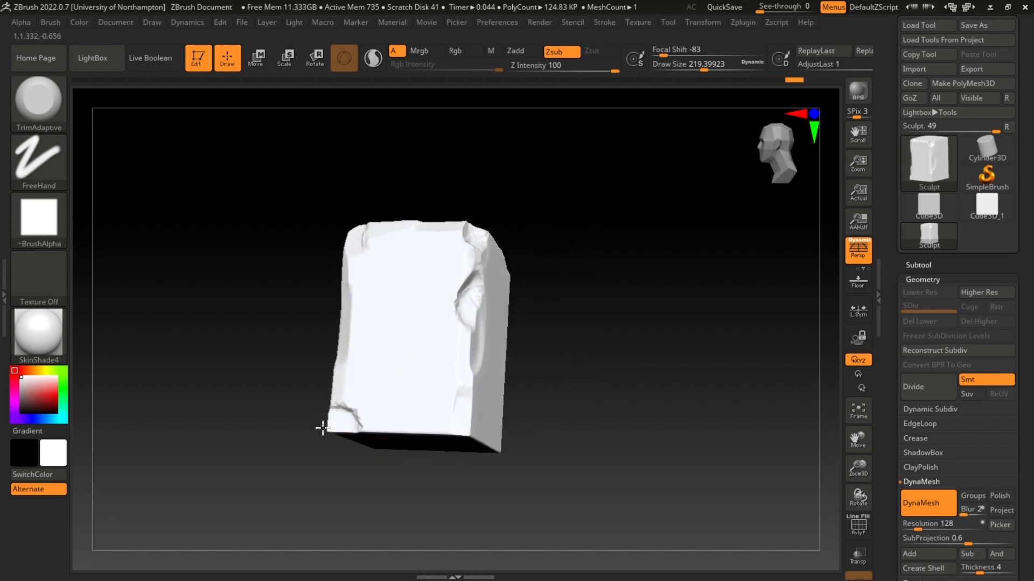
{"action": "left_click_drag", "start_coordinate": [328, 428], "coordinate": [476, 437]}
{"action": "left_click_drag", "start_coordinate": [592, 423], "coordinate": [533, 409]}
{"action": "left_click_drag", "start_coordinate": [422, 428], "coordinate": [474, 445]}
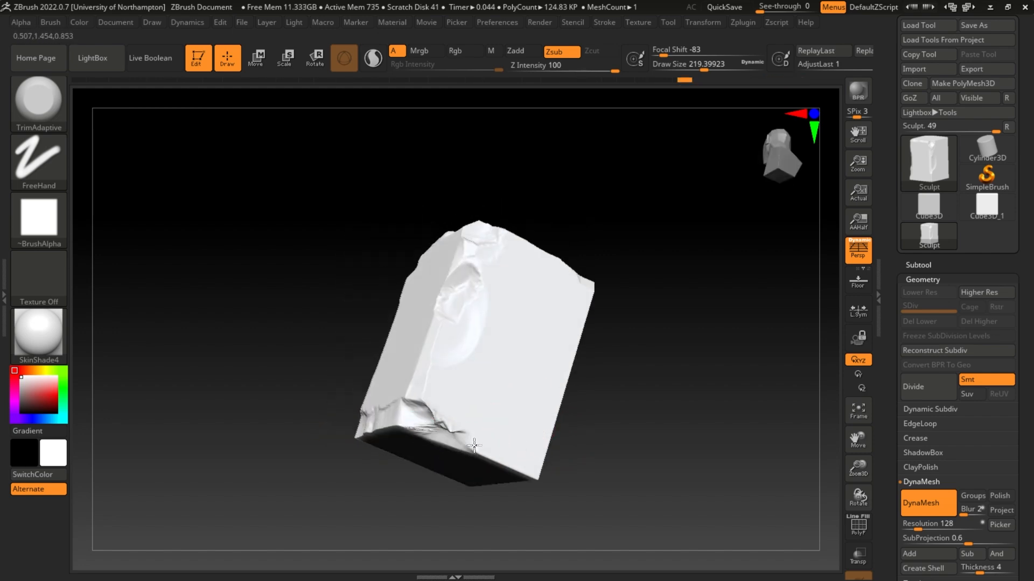
- Switch to TrimDynamic and flatten the rough chips along the base edge and lower corner
{"action": "key", "text": "b"}
{"action": "key", "text": "t"}
{"action": "key", "text": "d"}
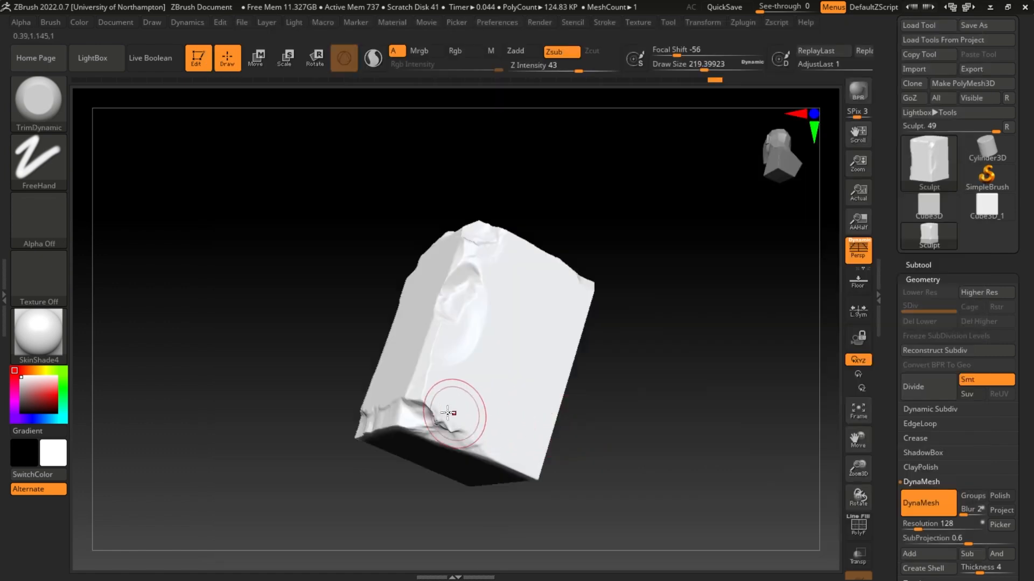
{"action": "left_click_drag", "start_coordinate": [448, 413], "coordinate": [439, 426]}
{"action": "left_click_drag", "start_coordinate": [542, 473], "coordinate": [493, 338]}
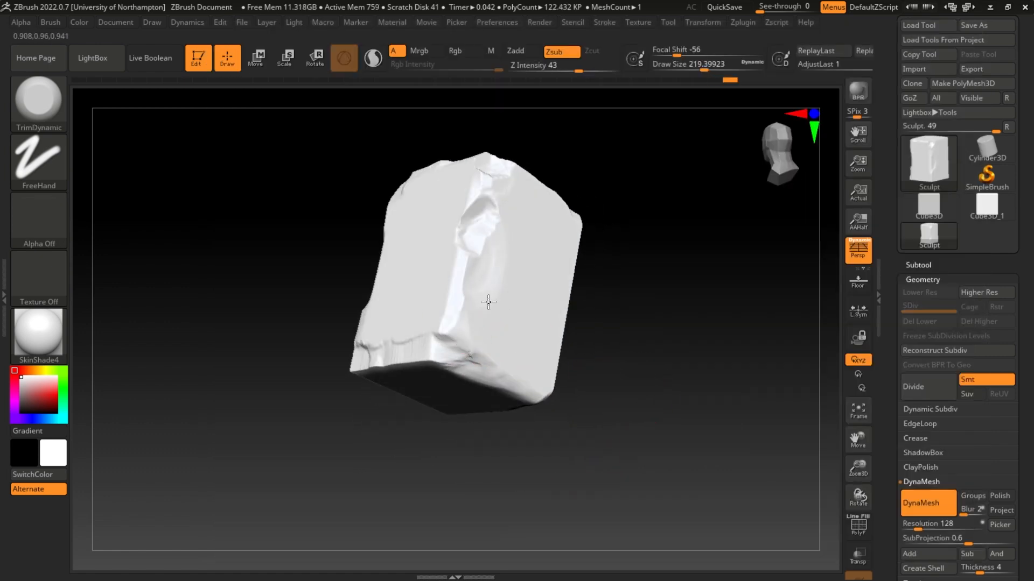
- Soften the hollowed vertical edge from its middle up to the upper corner with TrimDynamic
{"action": "left_click_drag", "start_coordinate": [461, 254], "coordinate": [457, 271]}
{"action": "mouse_move", "coordinate": [472, 214]}
{"action": "left_mouse_down"}
{"action": "mouse_move", "coordinate": [452, 226]}
{"action": "mouse_move", "coordinate": [502, 162]}
{"action": "left_mouse_up"}
{"action": "mouse_move", "coordinate": [619, 204]}
{"action": "left_mouse_down"}
{"action": "mouse_move", "coordinate": [669, 258]}
{"action": "mouse_move", "coordinate": [644, 281]}
{"action": "mouse_move", "coordinate": [522, 230]}
{"action": "mouse_move", "coordinate": [607, 264]}
{"action": "mouse_move", "coordinate": [584, 233]}
{"action": "left_mouse_up"}
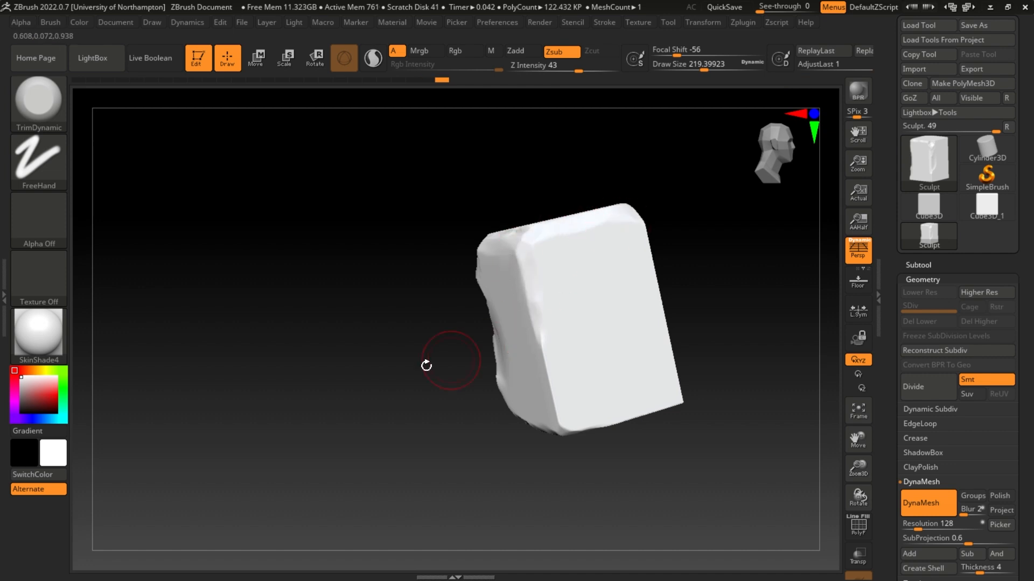
- Bevel the next vertical edge of the block from its upper corner down to the base with TrimDynamic
{"action": "left_click_drag", "start_coordinate": [426, 366], "coordinate": [507, 362]}
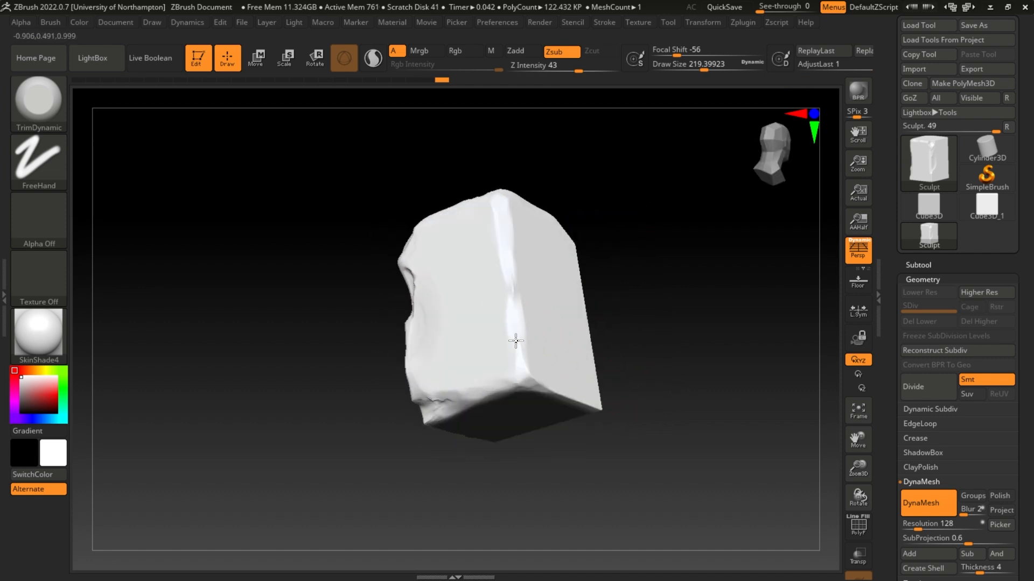
{"action": "left_click_drag", "start_coordinate": [593, 300], "coordinate": [673, 345]}
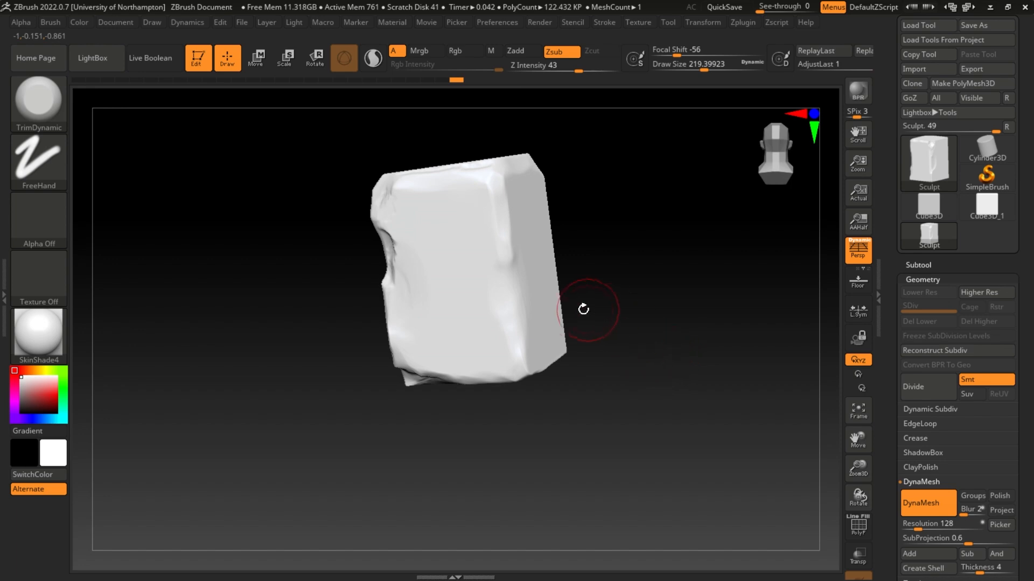
{"action": "key", "text": "shift"}
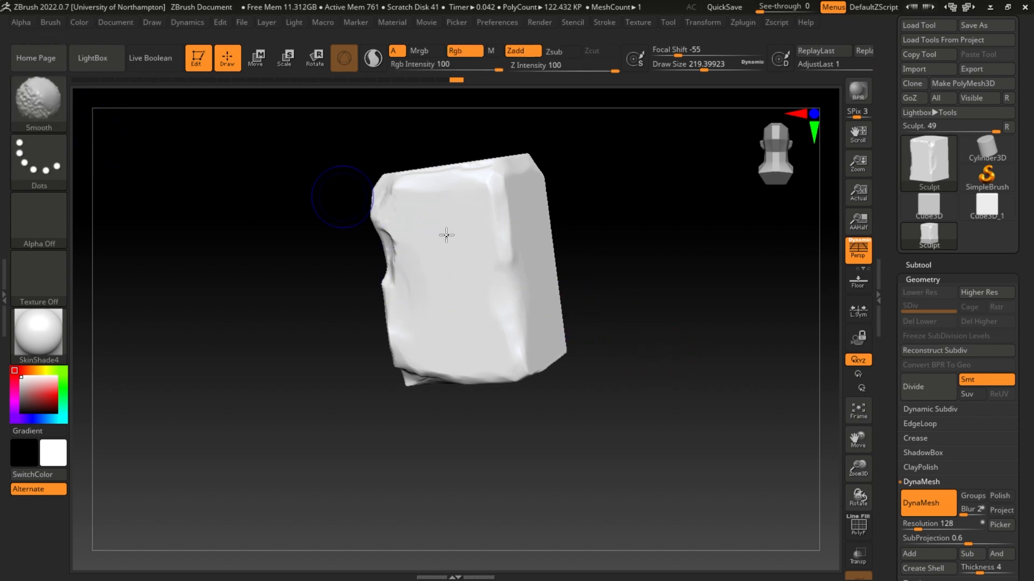
{"action": "mouse_move", "coordinate": [627, 275]}
{"action": "left_mouse_down"}
{"action": "mouse_move", "coordinate": [618, 312]}
{"action": "mouse_move", "coordinate": [605, 311]}
{"action": "left_mouse_up"}
- Switch to TrimAdaptive and chip the bevelled vertical edge at mid-height and at its lower corner
{"action": "key", "text": "b"}
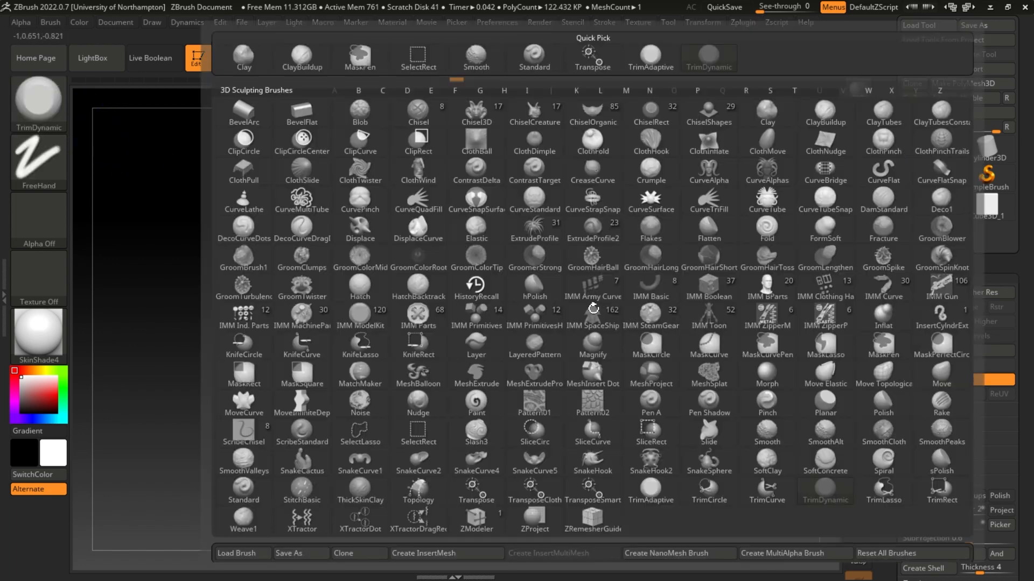
{"action": "key", "text": "t"}
{"action": "key", "text": "a"}
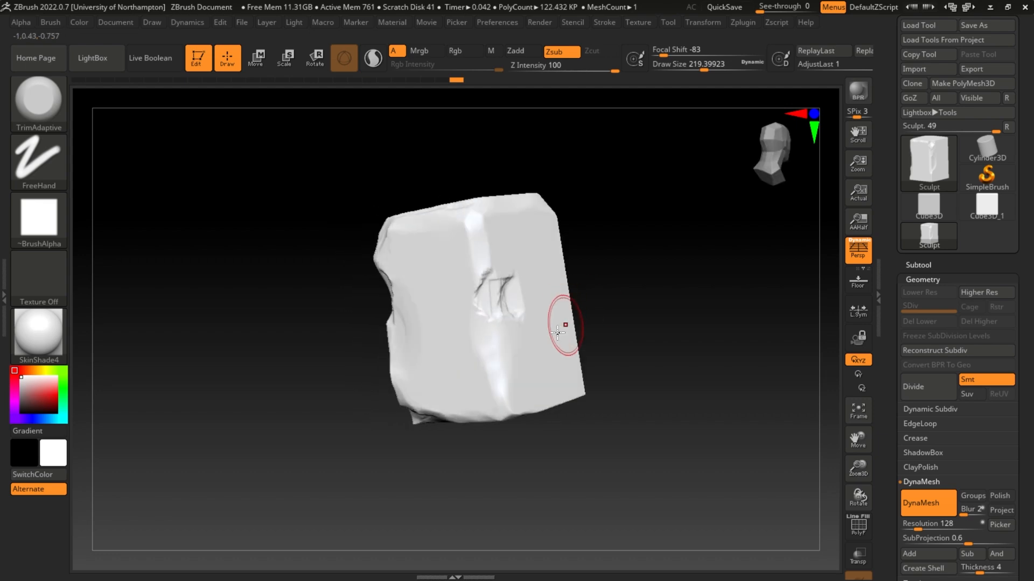
{"action": "left_click_drag", "start_coordinate": [509, 397], "coordinate": [517, 424]}
{"action": "left_click_drag", "start_coordinate": [631, 410], "coordinate": [686, 372]}
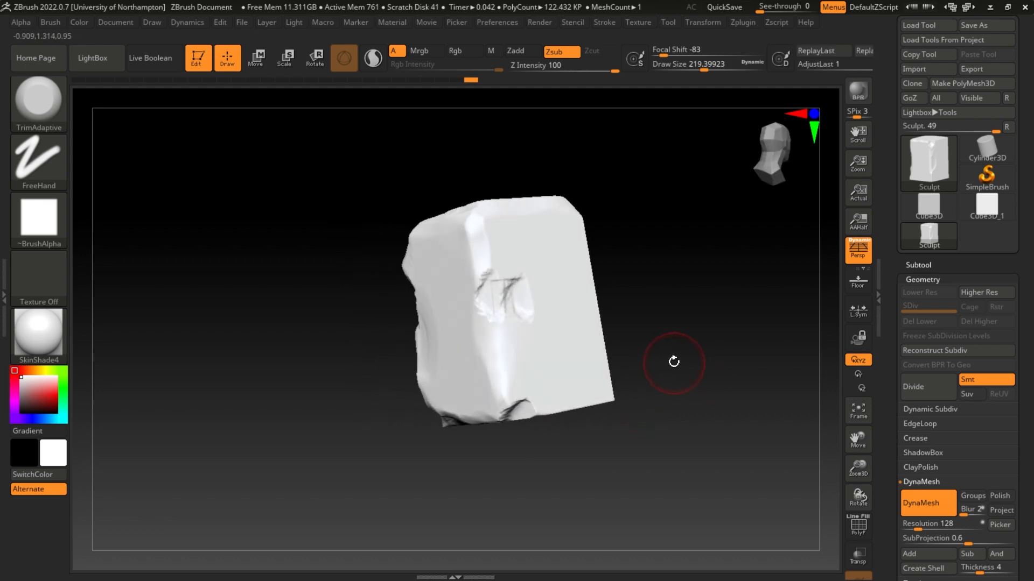
- Switch to TrimDynamic, soften the mid-height chip and bevel the adjoining face's base edge and far vertical edge
{"action": "key", "text": "b"}
{"action": "key", "text": "t"}
{"action": "key", "text": "d"}
{"action": "left_click_drag", "start_coordinate": [499, 300], "coordinate": [514, 302]}
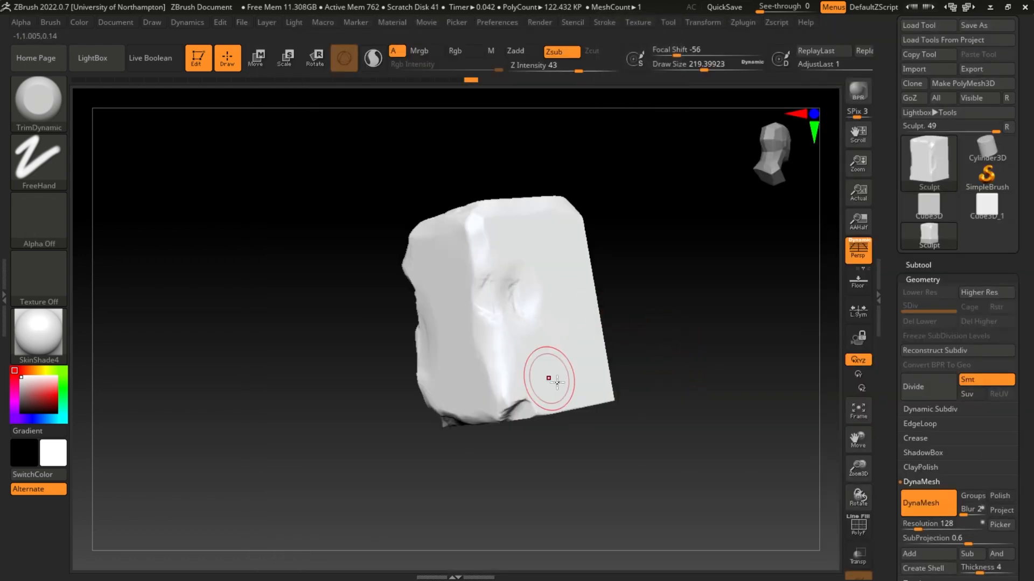
{"action": "left_click_drag", "start_coordinate": [623, 341], "coordinate": [586, 360]}
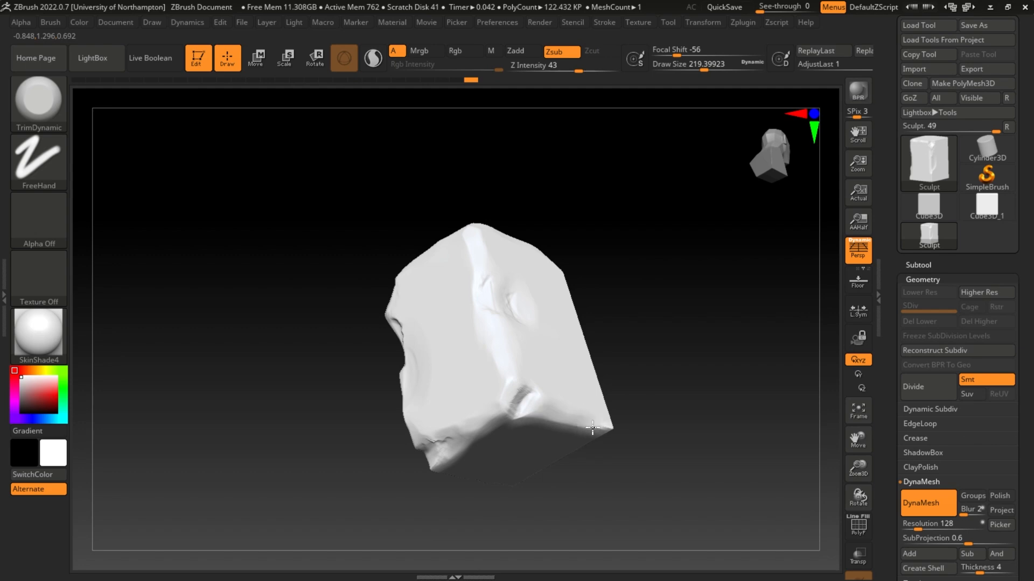
{"action": "left_click_drag", "start_coordinate": [652, 379], "coordinate": [616, 406]}
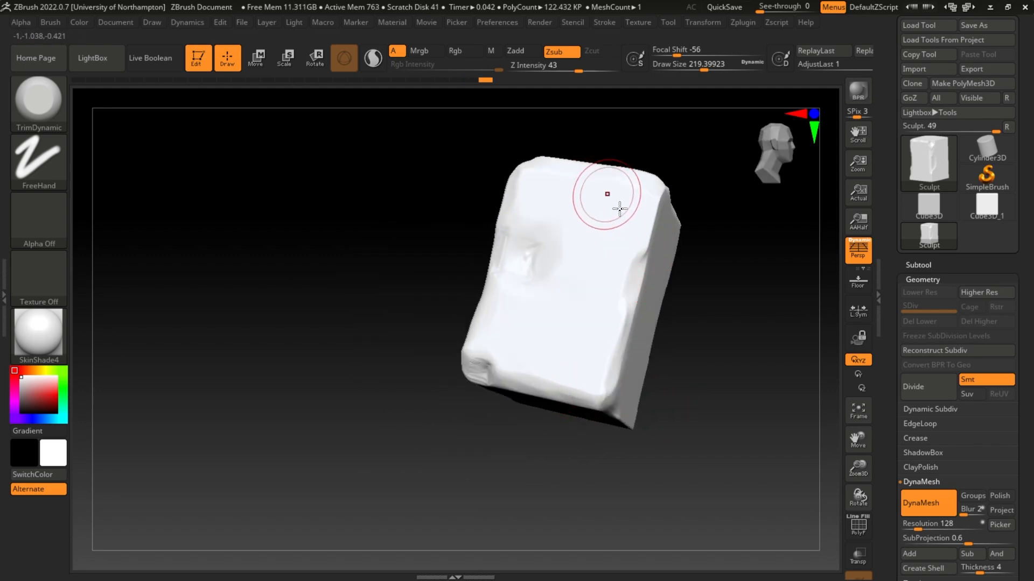
- Switch to TrimAdaptive and cut a chip at mid-height into the face's far vertical edge
{"action": "key", "text": "b"}
{"action": "key", "text": "t"}
{"action": "key", "text": "a"}
{"action": "left_click_drag", "start_coordinate": [644, 255], "coordinate": [649, 246]}
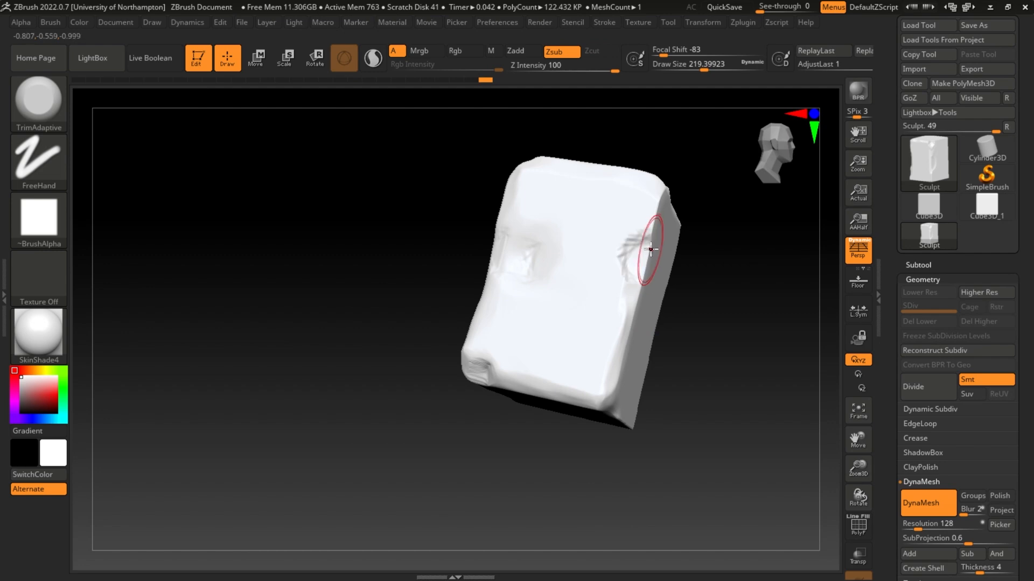
- Switch to ClayBuildup and carve rough hollows into the same vertical edge at mid-height and in its lower part
{"action": "left_click_drag", "start_coordinate": [313, 222], "coordinate": [272, 251], "text": "alt"}
{"action": "left_click", "coordinate": [46, 109]}
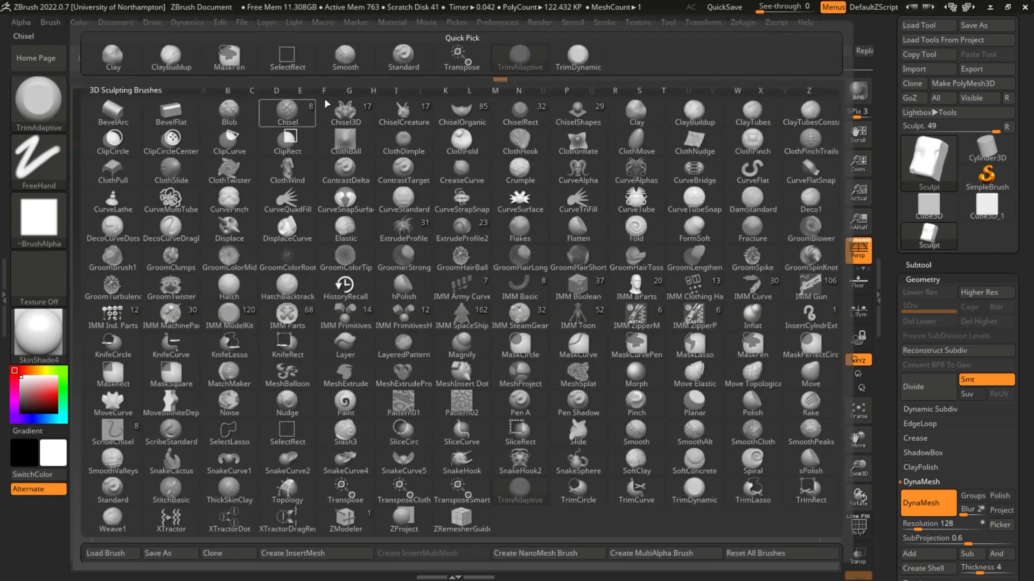
{"action": "left_click", "coordinate": [183, 63]}
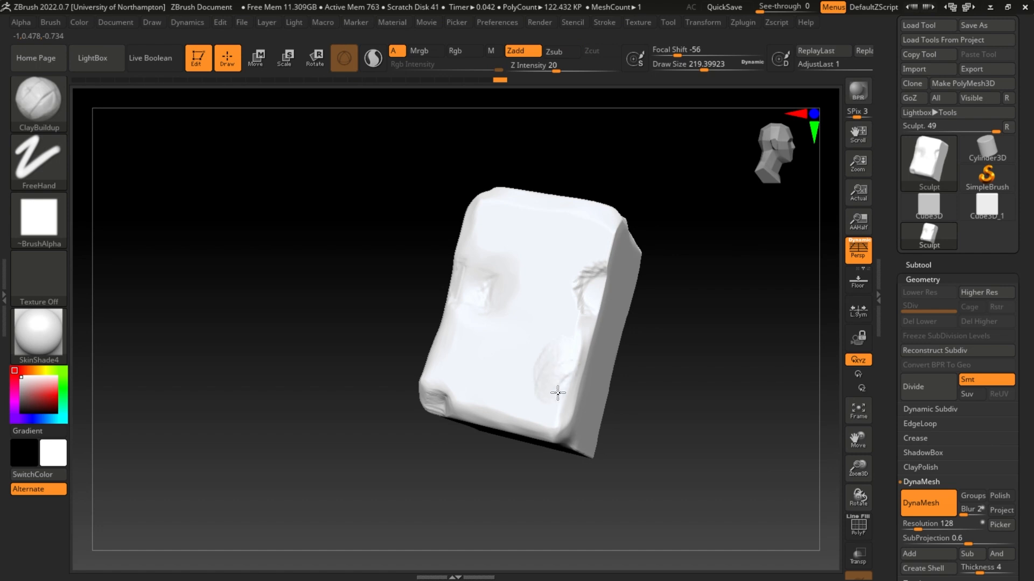
{"action": "mouse_move", "coordinate": [620, 400]}
{"action": "left_mouse_down"}
{"action": "mouse_move", "coordinate": [676, 406]}
{"action": "mouse_move", "coordinate": [579, 277]}
{"action": "left_mouse_up"}
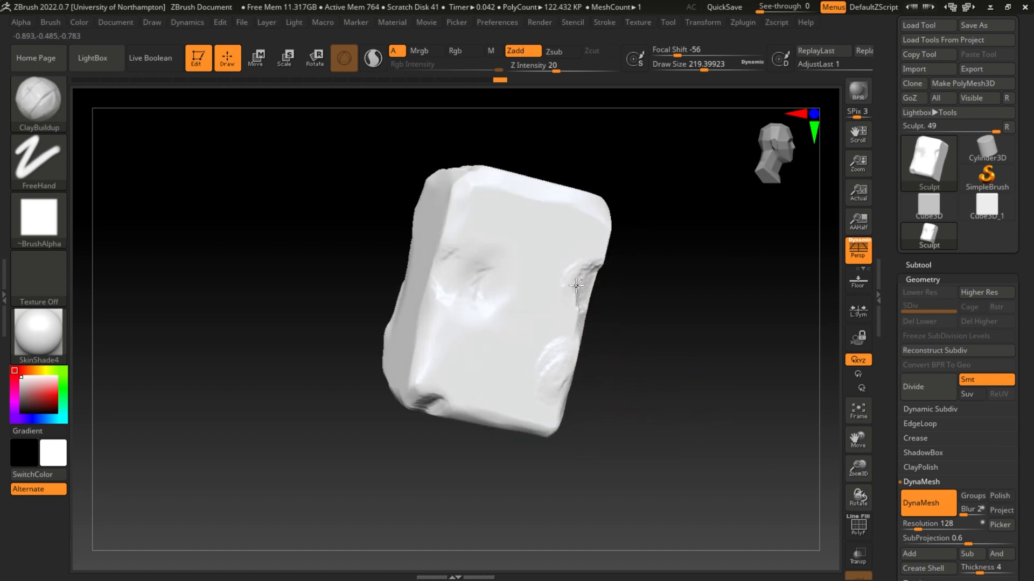
{"action": "mouse_move", "coordinate": [662, 289]}
{"action": "left_mouse_down"}
{"action": "mouse_move", "coordinate": [565, 270]}
{"action": "mouse_move", "coordinate": [568, 279]}
{"action": "left_mouse_up"}
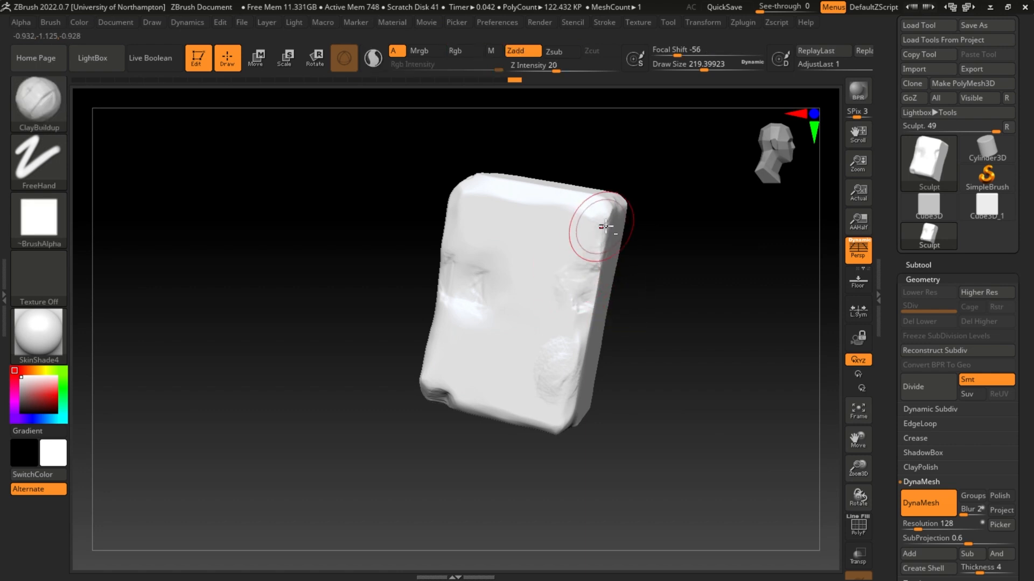
- Extend the rough ClayBuildup texture along that vertical edge from the upper corner down to the base
{"action": "left_click_drag", "start_coordinate": [638, 272], "coordinate": [618, 270]}
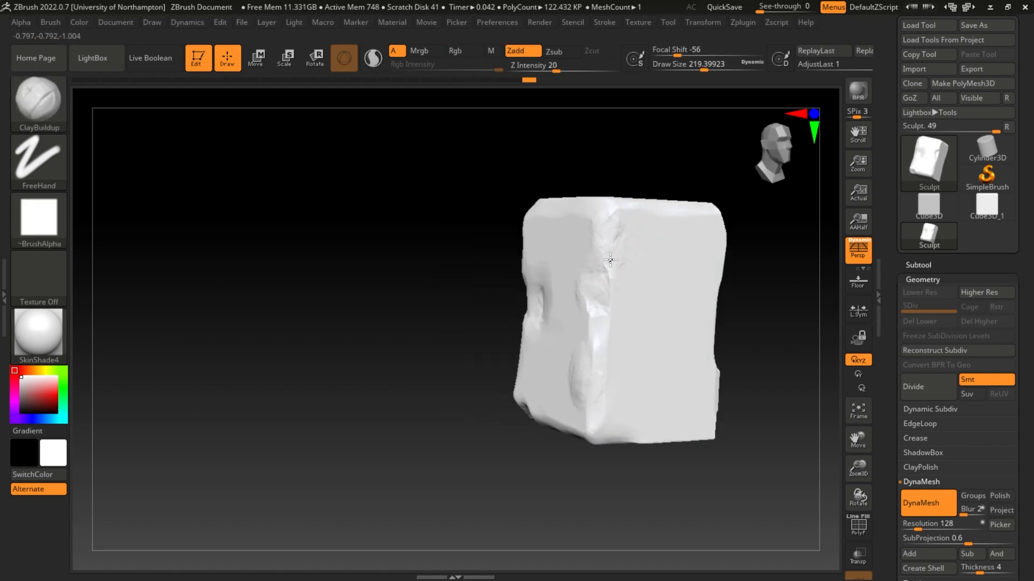
{"action": "left_click_drag", "start_coordinate": [745, 307], "coordinate": [515, 339]}
{"action": "left_click_drag", "start_coordinate": [447, 460], "coordinate": [517, 458]}
{"action": "left_click_drag", "start_coordinate": [608, 317], "coordinate": [625, 340], "text": "alt"}
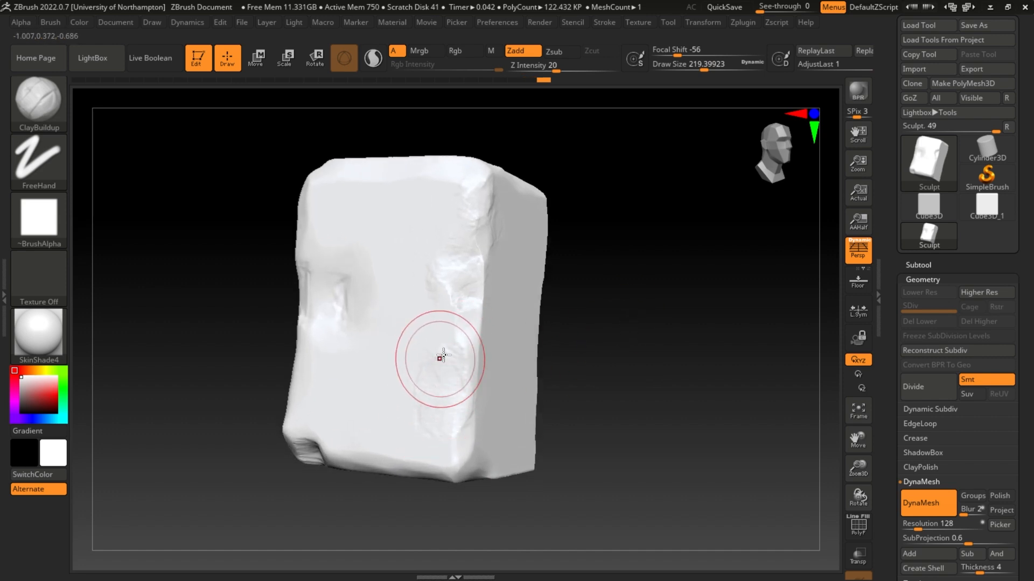
{"action": "left_click_drag", "start_coordinate": [641, 420], "coordinate": [573, 431]}
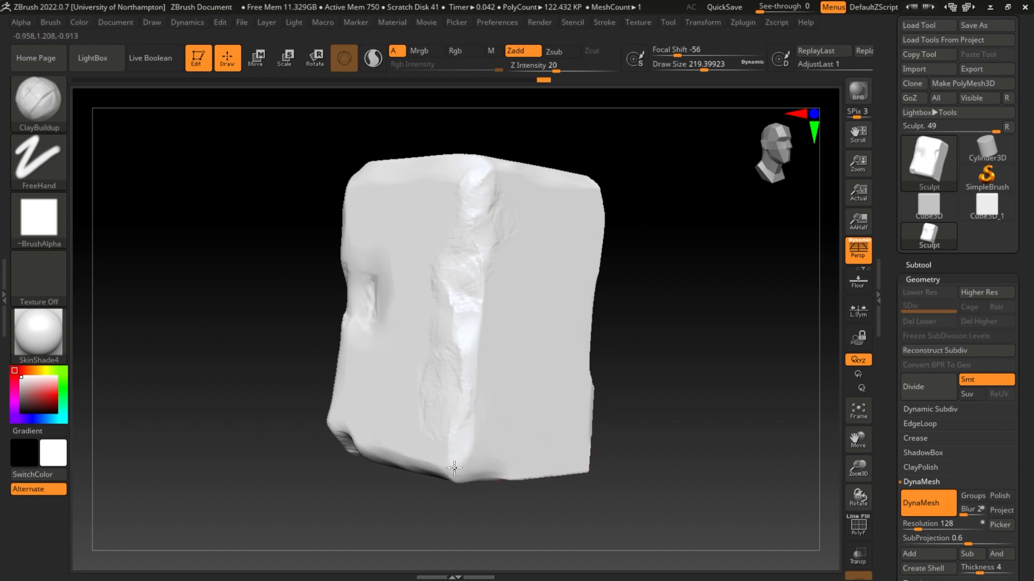
- Roughen the block's base edges and the chipped lower corner with ClayBuildup
{"action": "left_click_drag", "start_coordinate": [341, 422], "coordinate": [406, 422]}
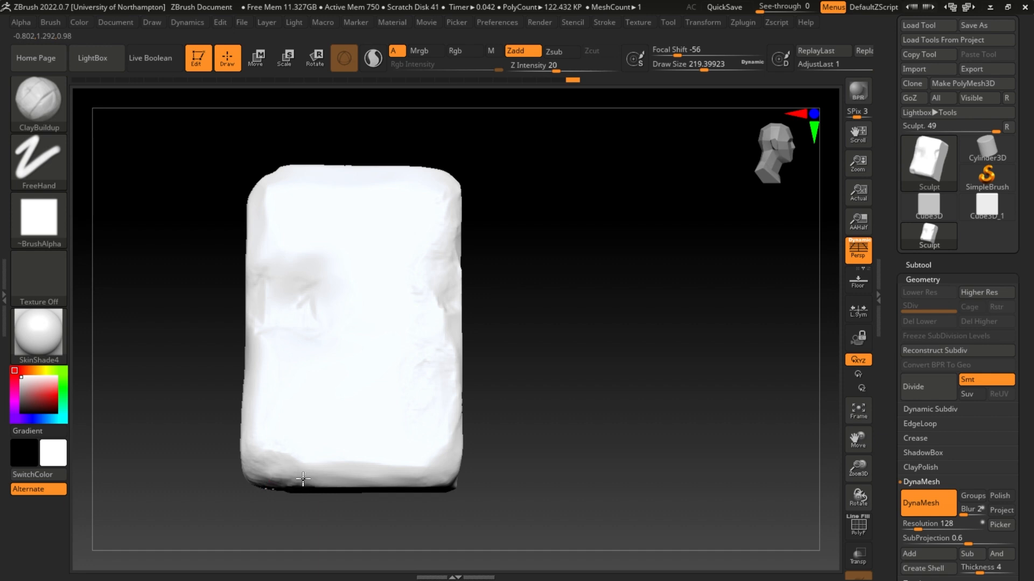
{"action": "left_click_drag", "start_coordinate": [530, 444], "coordinate": [517, 402], "text": "alt"}
{"action": "left_click_drag", "start_coordinate": [370, 500], "coordinate": [547, 429], "text": "alt"}
{"action": "left_click_drag", "start_coordinate": [277, 277], "coordinate": [319, 331], "text": "shift"}
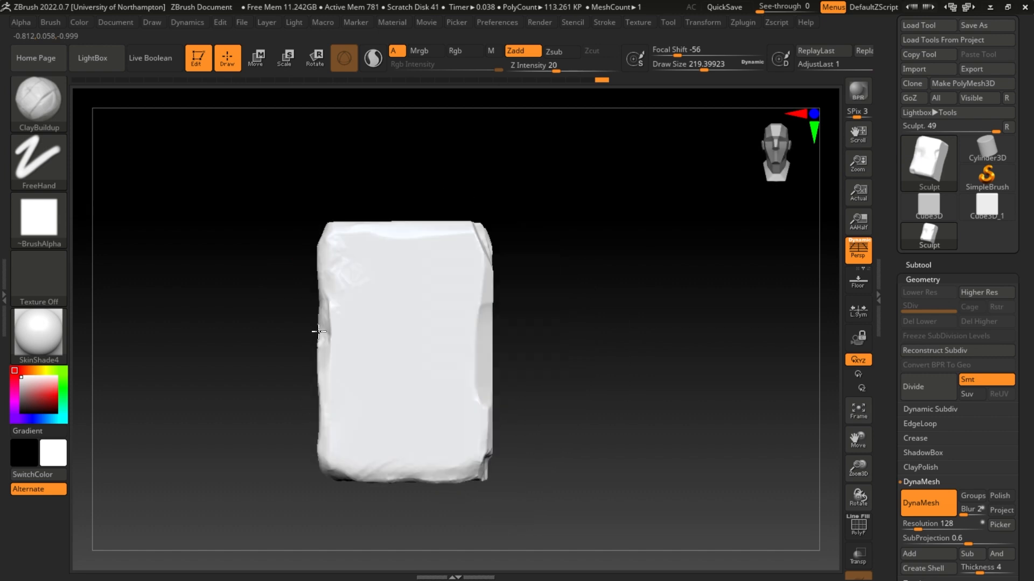
- Build up and roughen the lower corner and base edge of the notched face with ClayBuildup
{"action": "left_click_drag", "start_coordinate": [596, 296], "coordinate": [509, 428]}
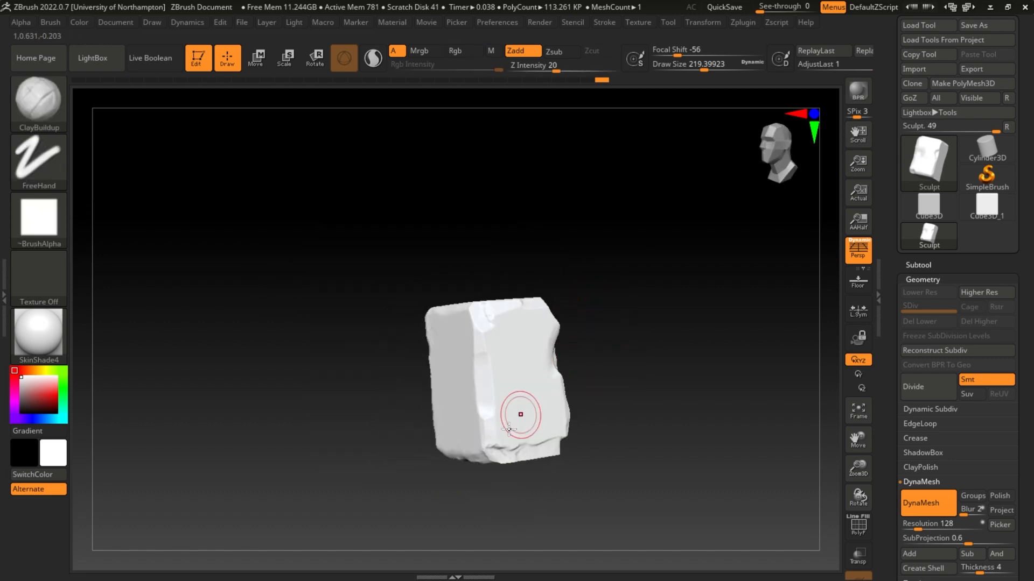
{"action": "left_click_drag", "start_coordinate": [536, 466], "coordinate": [597, 468]}
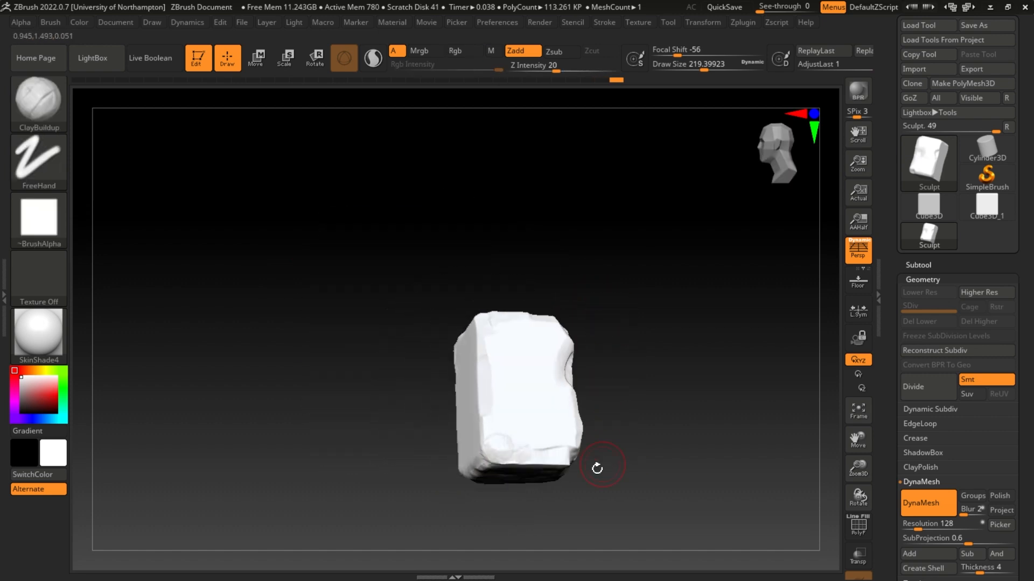
{"action": "left_click_drag", "start_coordinate": [500, 443], "coordinate": [513, 436]}
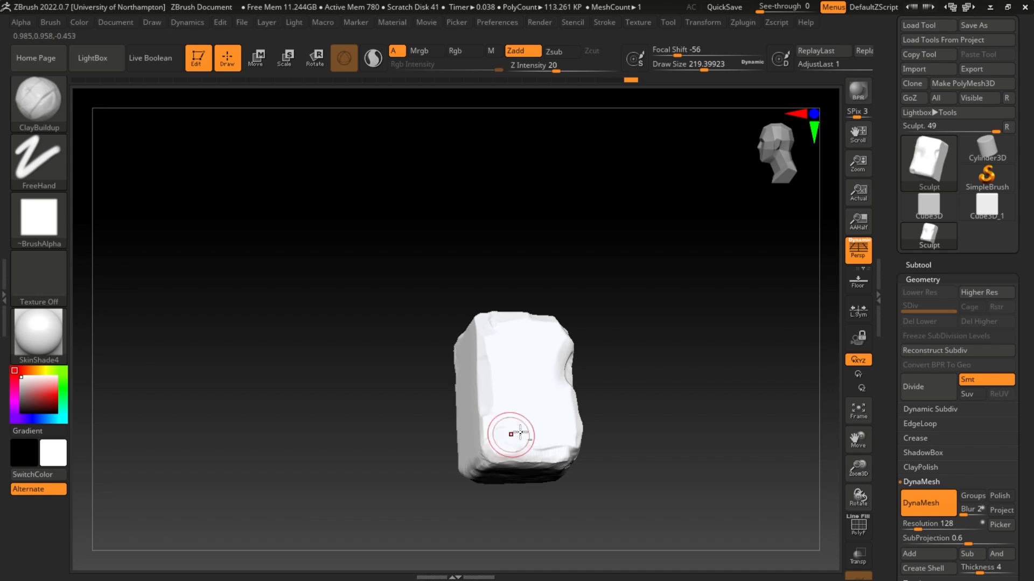
{"action": "left_click_drag", "start_coordinate": [430, 352], "coordinate": [487, 380]}
{"action": "mouse_move", "coordinate": [548, 424]}
{"action": "left_mouse_down", "text": "alt"}
{"action": "mouse_move", "coordinate": [531, 402]}
{"action": "mouse_move", "coordinate": [552, 437]}
{"action": "left_mouse_up", "text": "alt"}
- Try to trim the roughened lower corner of the notched face with TrimAdaptive
{"action": "key", "text": "b"}
{"action": "key", "text": "t"}
{"action": "key", "text": "a"}
{"action": "left_click_drag", "start_coordinate": [650, 372], "coordinate": [637, 386]}
{"action": "key", "text": "ctrl+z"}
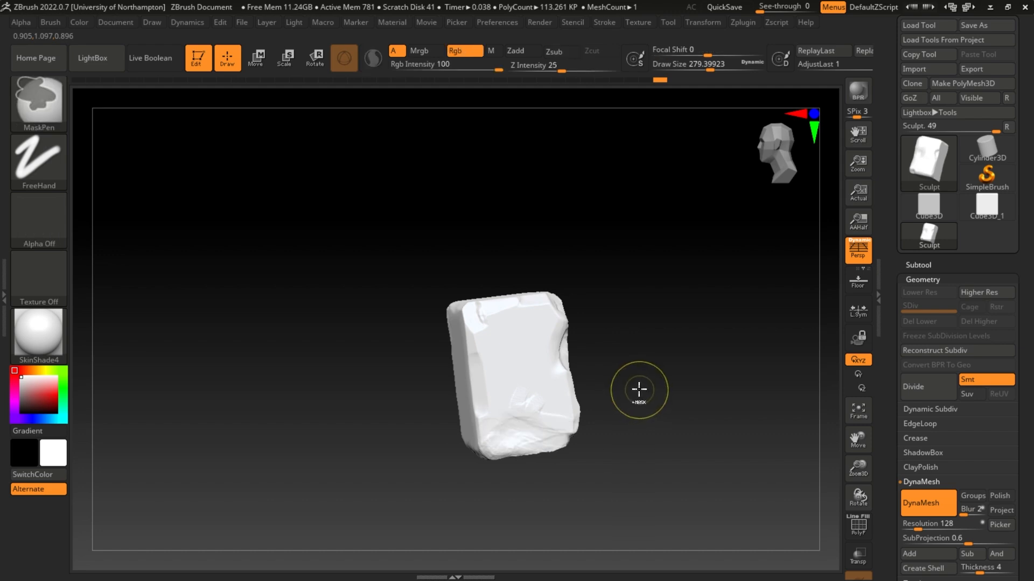
- Soften the rough lower corner with TrimDynamic, and roughen the mid-height chip on the vertical edge with ClayBuildup
{"action": "key", "text": "b"}
{"action": "key", "text": "t"}
{"action": "key", "text": "d"}
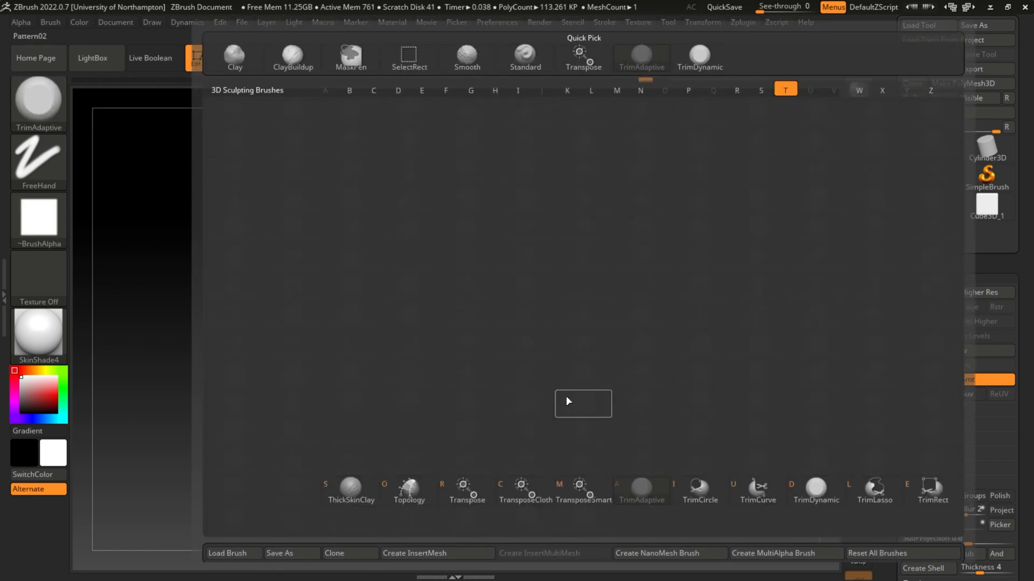
{"action": "left_click_drag", "start_coordinate": [533, 415], "coordinate": [712, 450], "text": "shift"}
{"action": "left_click_drag", "start_coordinate": [620, 376], "coordinate": [592, 392]}
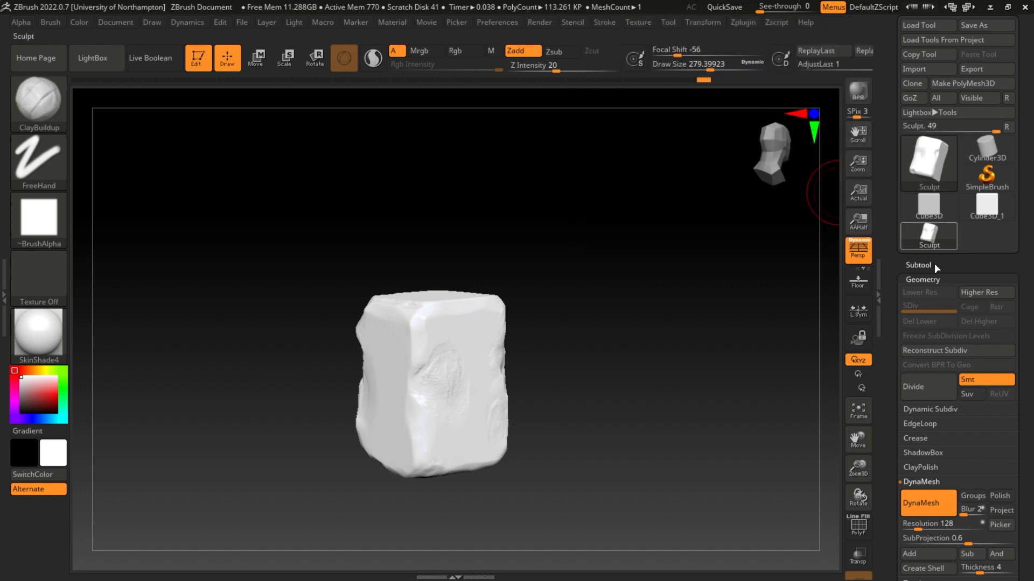
- Remesh the block at DynaMesh resolution 304, and add finer roughness to the mid-height chip with ClayBuildup
{"action": "left_click_drag", "start_coordinate": [1027, 335], "coordinate": [1030, 259]}
{"action": "left_click", "coordinate": [919, 398]}
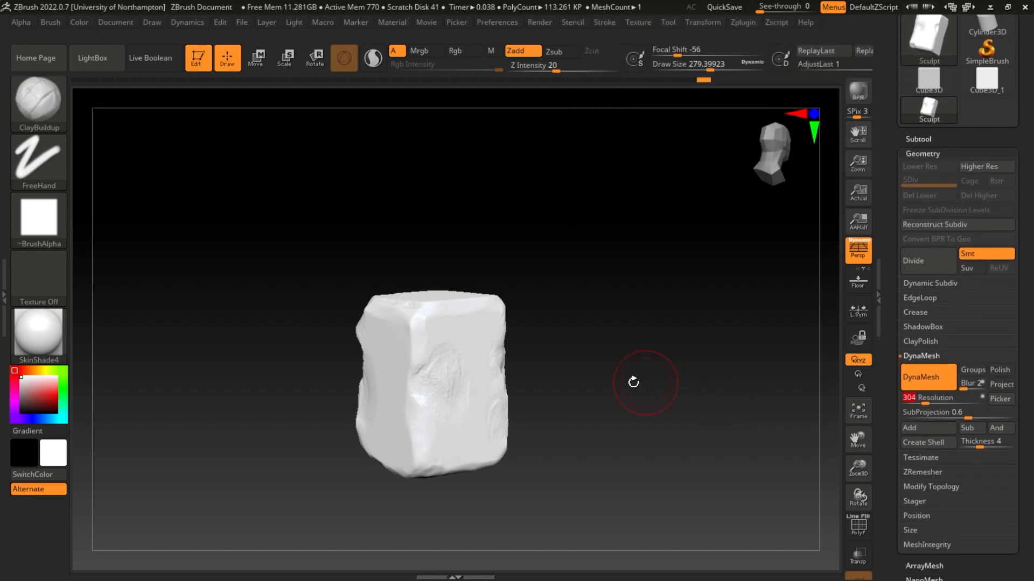
{"action": "left_click_drag", "start_coordinate": [634, 382], "coordinate": [657, 271]}
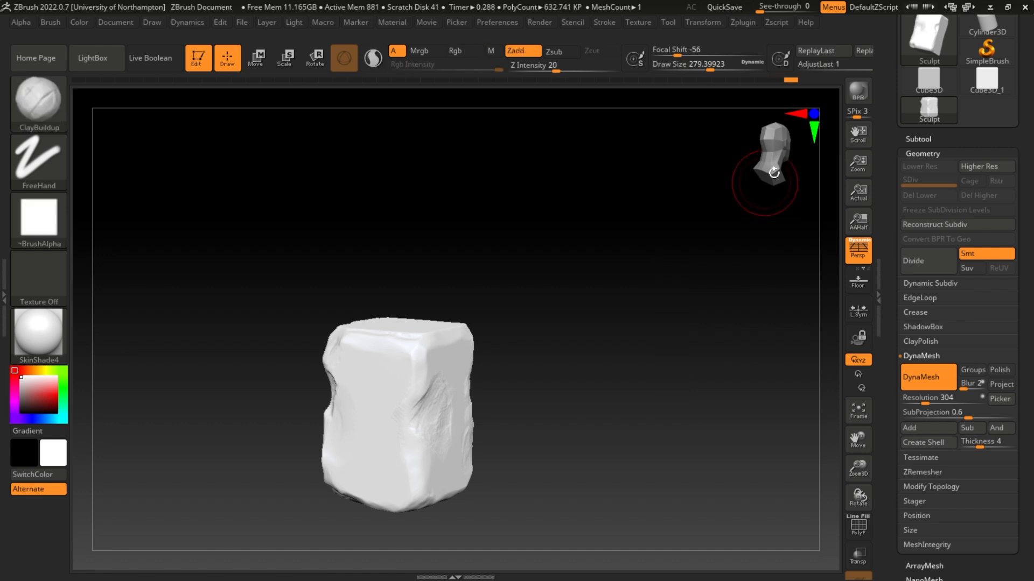
{"action": "mouse_move", "coordinate": [932, 113]}
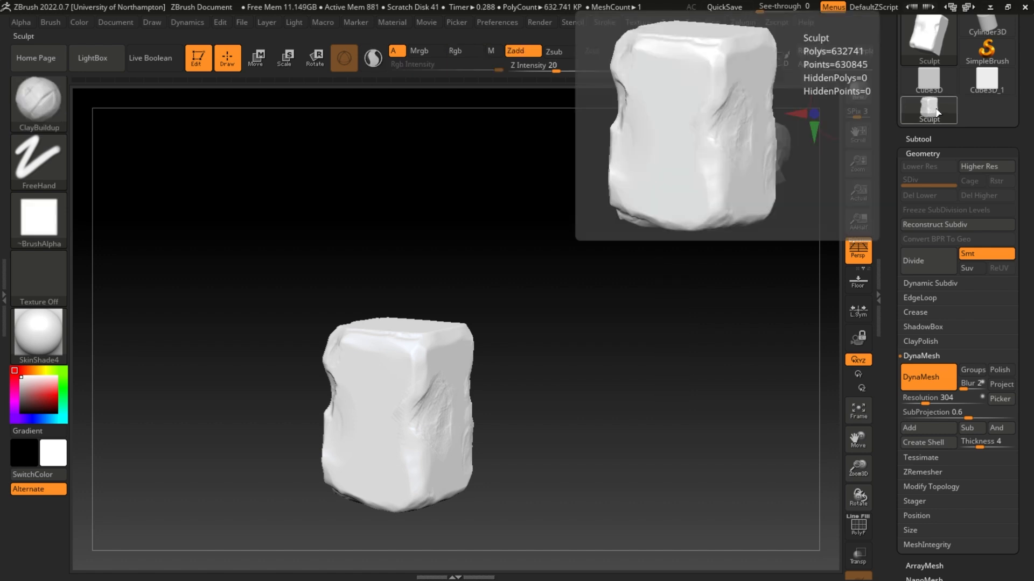
{"action": "left_click_drag", "start_coordinate": [697, 214], "coordinate": [322, 186]}
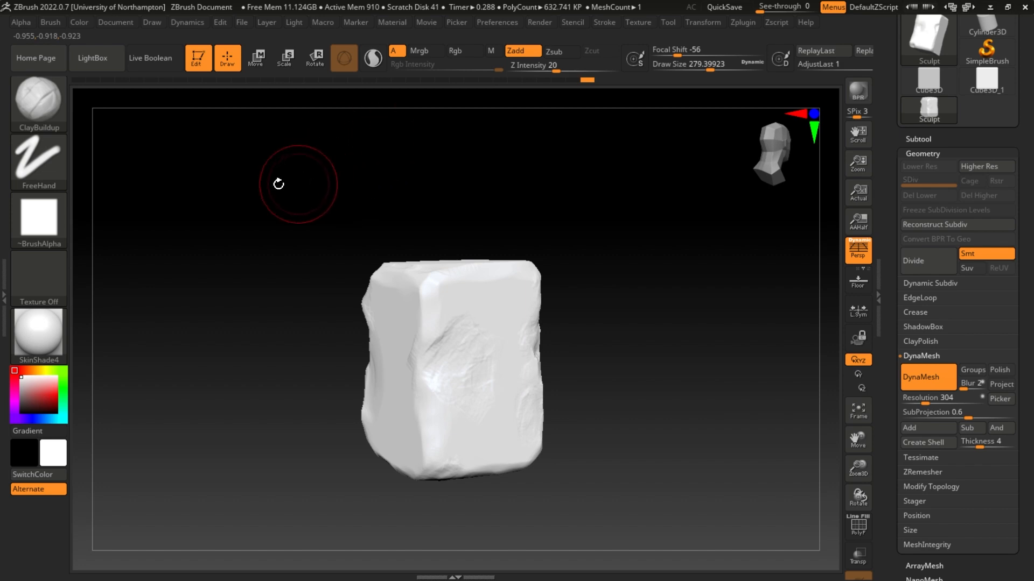
- Set up the Standard brush to paint colour only, with Rgb on, Zadd off and the DragRect stroke
{"action": "key", "text": "b"}
{"action": "left_click", "coordinate": [400, 62]}
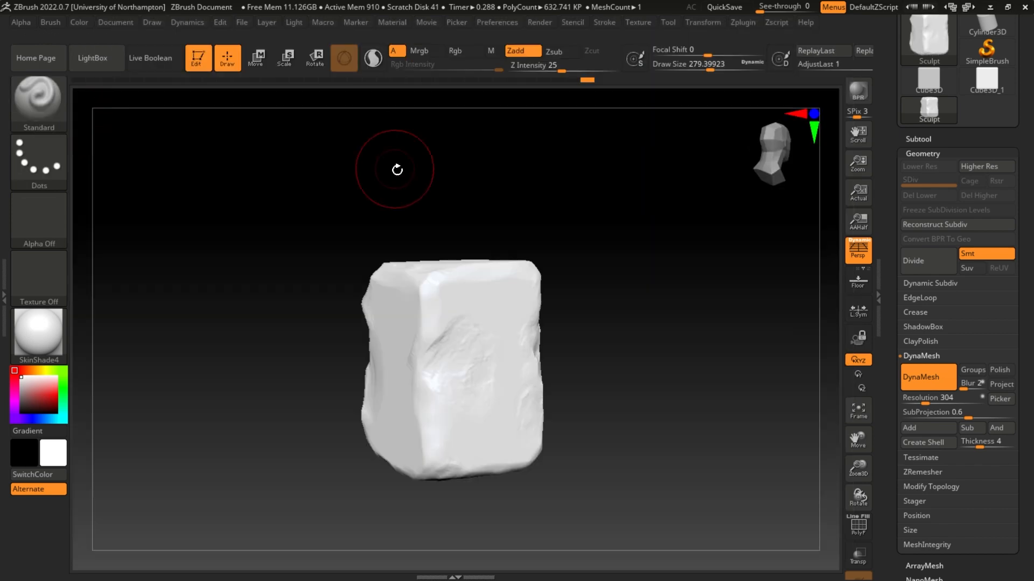
{"action": "left_click", "coordinate": [458, 50]}
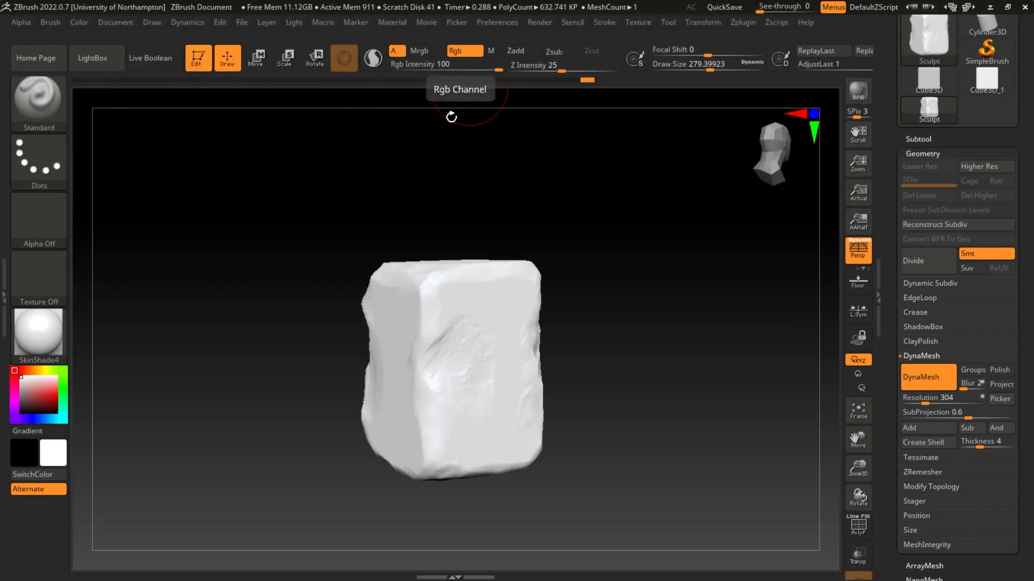
{"action": "left_click", "coordinate": [50, 162]}
{"action": "left_click", "coordinate": [190, 171]}
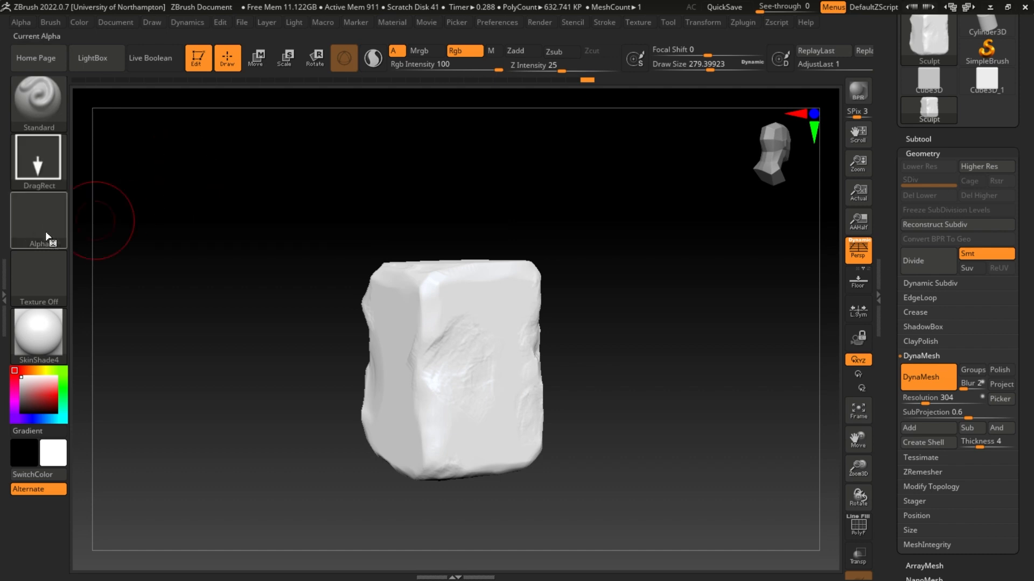
- Give the brush Alpha 01, and import the DraftE Zoomed image as its texture
{"action": "left_click", "coordinate": [38, 223]}
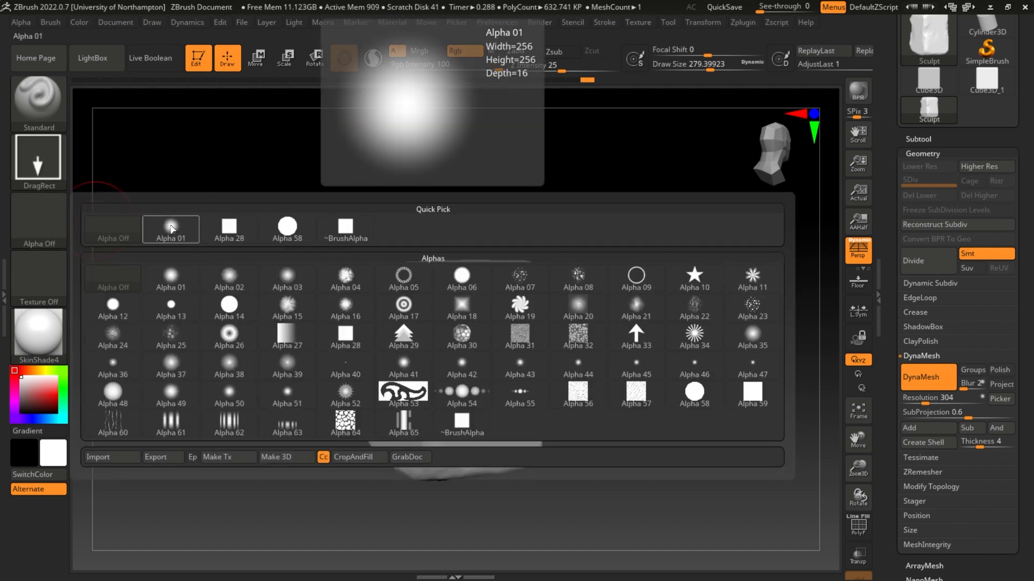
{"action": "left_click", "coordinate": [172, 231]}
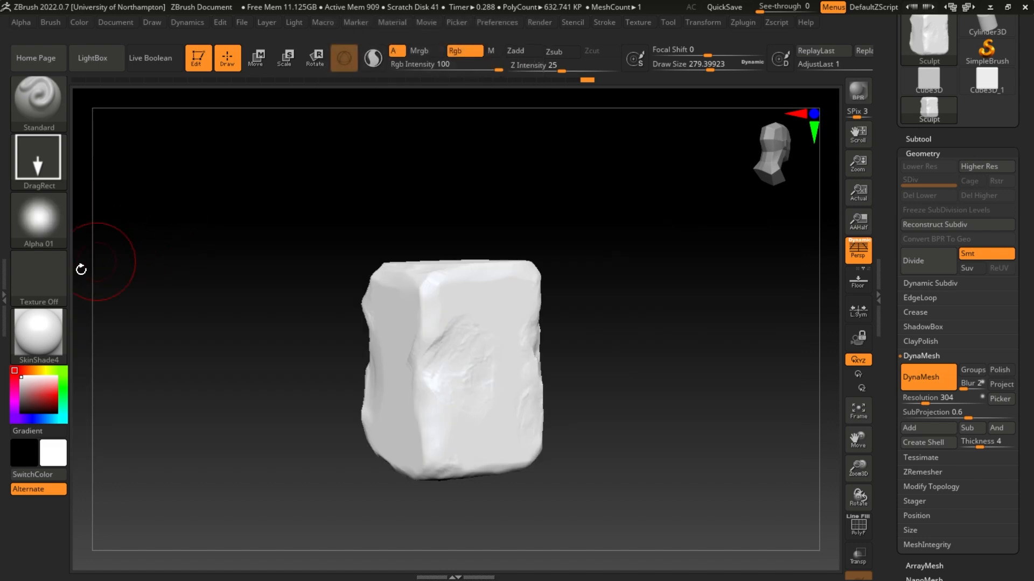
{"action": "left_click", "coordinate": [48, 277]}
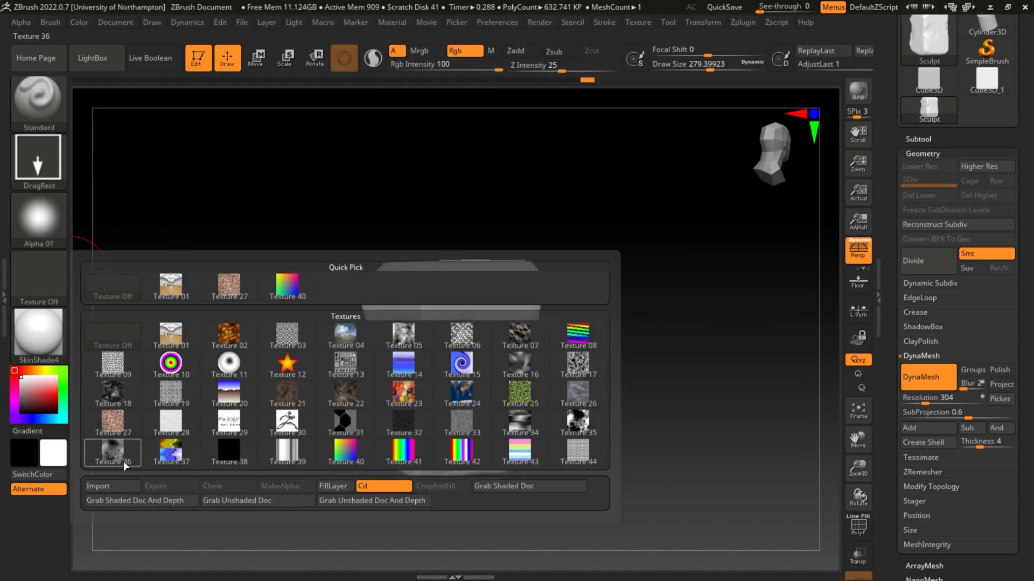
{"action": "left_click", "coordinate": [111, 487]}
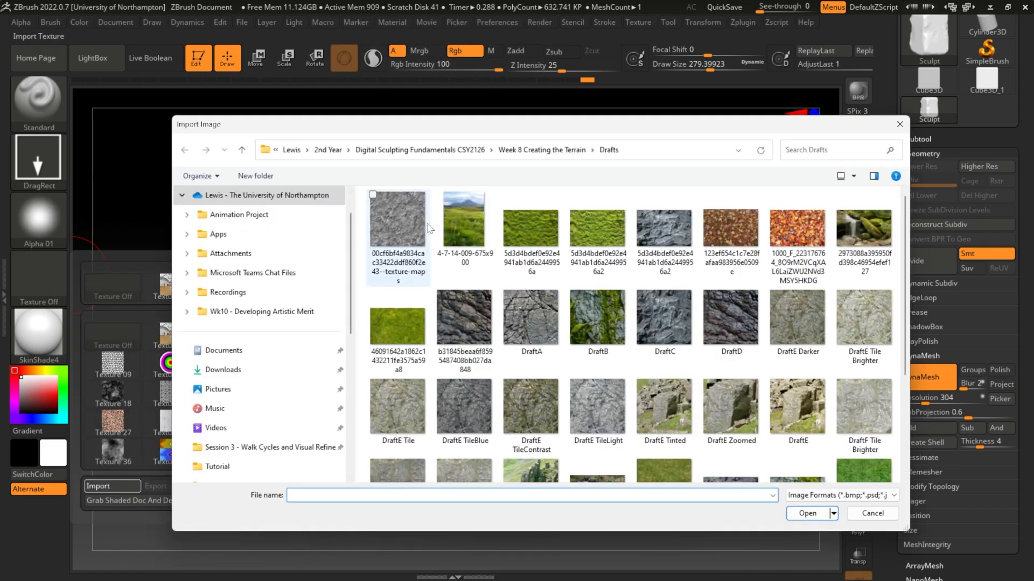
{"action": "double_click", "coordinate": [719, 417]}
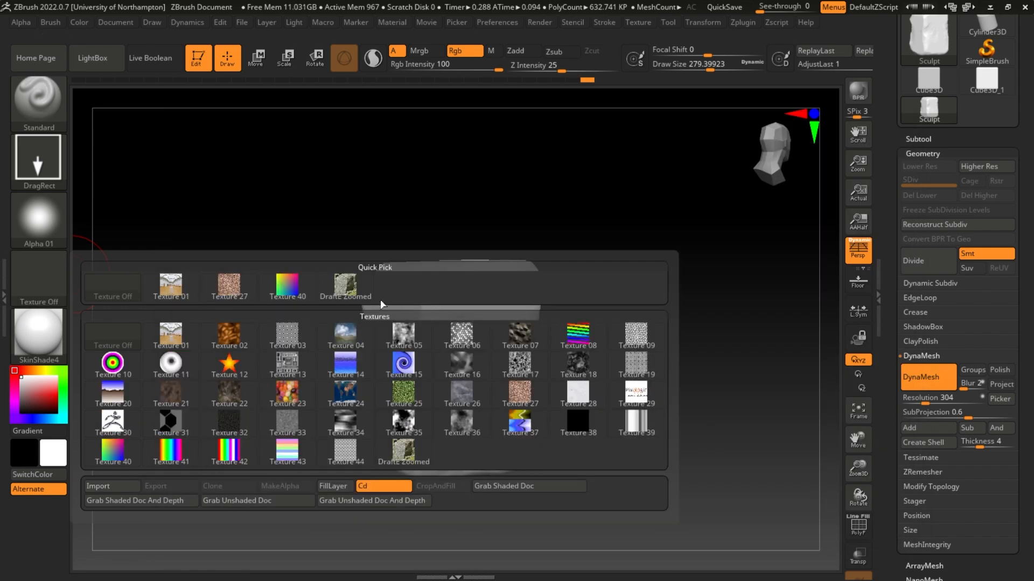
{"action": "left_click", "coordinate": [338, 289]}
{"action": "mouse_move", "coordinate": [44, 284]}
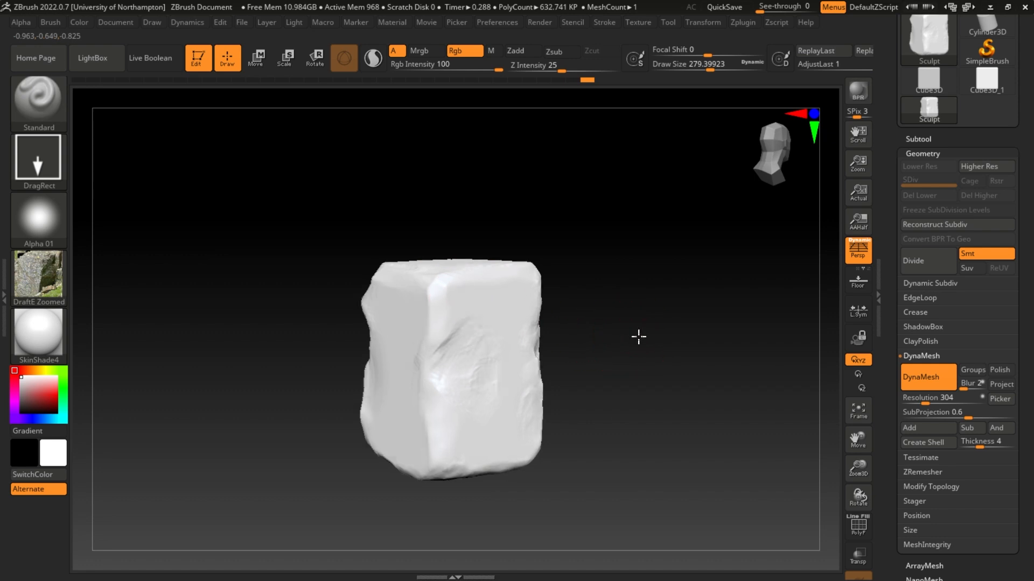
- Try to stamp the DraftE Zoomed texture across the block's front vertical edge
{"action": "left_click_drag", "start_coordinate": [639, 338], "coordinate": [646, 340]}
{"action": "mouse_move", "coordinate": [461, 357]}
{"action": "left_mouse_down"}
{"action": "mouse_move", "coordinate": [464, 249]}
{"action": "mouse_move", "coordinate": [445, 176]}
{"action": "left_mouse_up"}
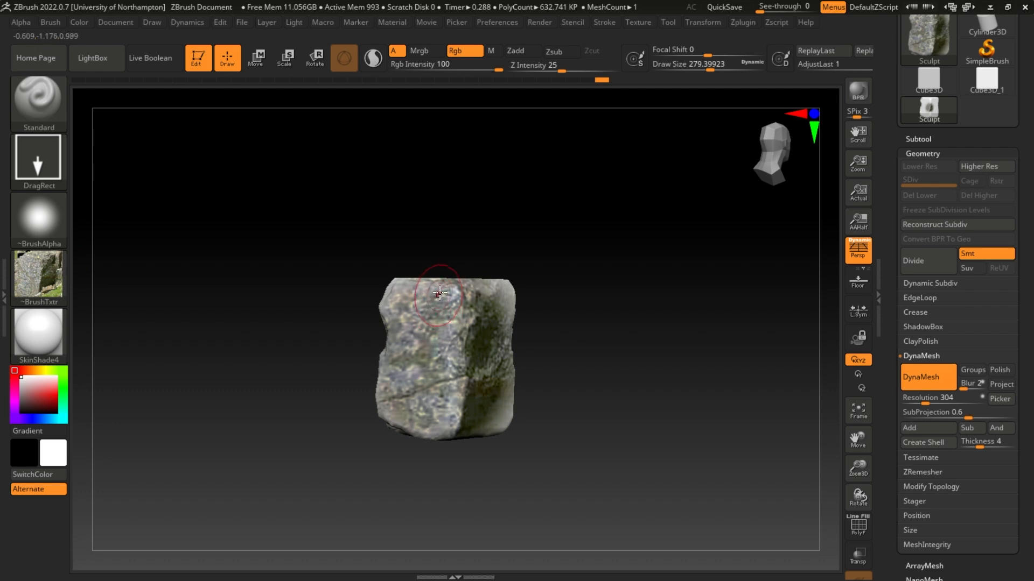
{"action": "mouse_move", "coordinate": [565, 271]}
{"action": "left_mouse_down"}
{"action": "mouse_move", "coordinate": [597, 284]}
{"action": "mouse_move", "coordinate": [517, 272]}
{"action": "mouse_move", "coordinate": [559, 265]}
{"action": "mouse_move", "coordinate": [536, 232]}
{"action": "mouse_move", "coordinate": [570, 289]}
{"action": "left_mouse_up"}
{"action": "key", "text": "ctrl+z"}
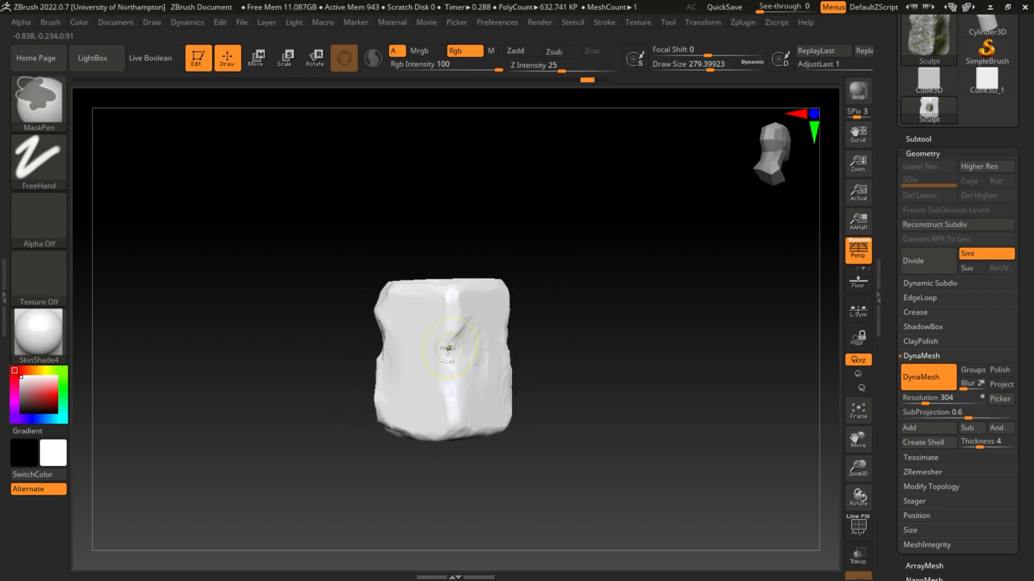
{"action": "mouse_move", "coordinate": [449, 349]}
{"action": "left_mouse_down"}
{"action": "mouse_move", "coordinate": [463, 247]}
{"action": "mouse_move", "coordinate": [447, 226]}
{"action": "left_mouse_up"}
{"action": "key", "text": "ctrl+z"}
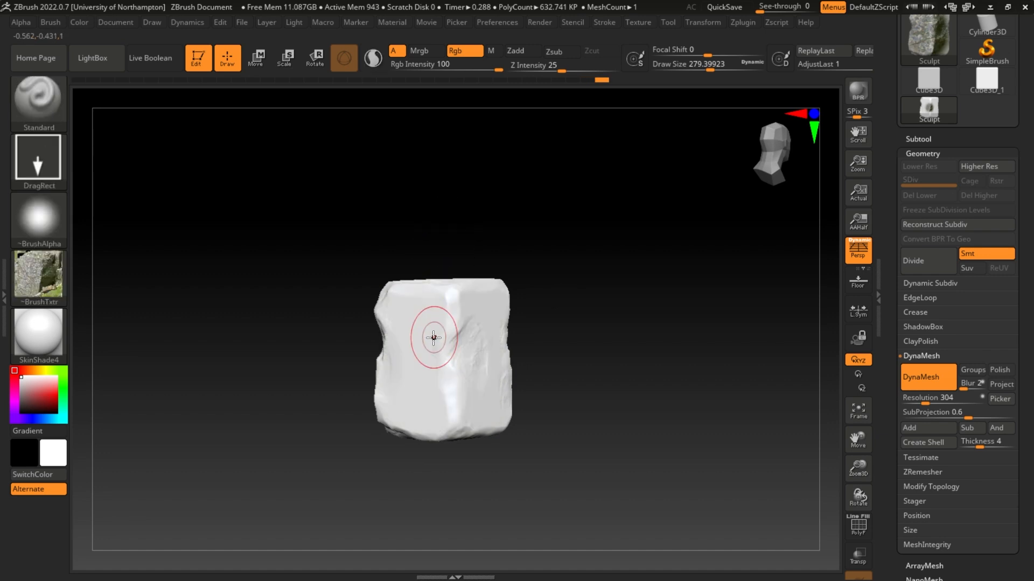
- Stamp the DraftE Zoomed texture over the notched side of the block, and mask that painted side
{"action": "mouse_move", "coordinate": [438, 350]}
{"action": "left_mouse_down"}
{"action": "mouse_move", "coordinate": [443, 242]}
{"action": "mouse_move", "coordinate": [420, 205]}
{"action": "mouse_move", "coordinate": [427, 195]}
{"action": "mouse_move", "coordinate": [398, 318]}
{"action": "mouse_move", "coordinate": [397, 293]}
{"action": "mouse_move", "coordinate": [406, 295]}
{"action": "mouse_move", "coordinate": [374, 296]}
{"action": "left_mouse_up"}
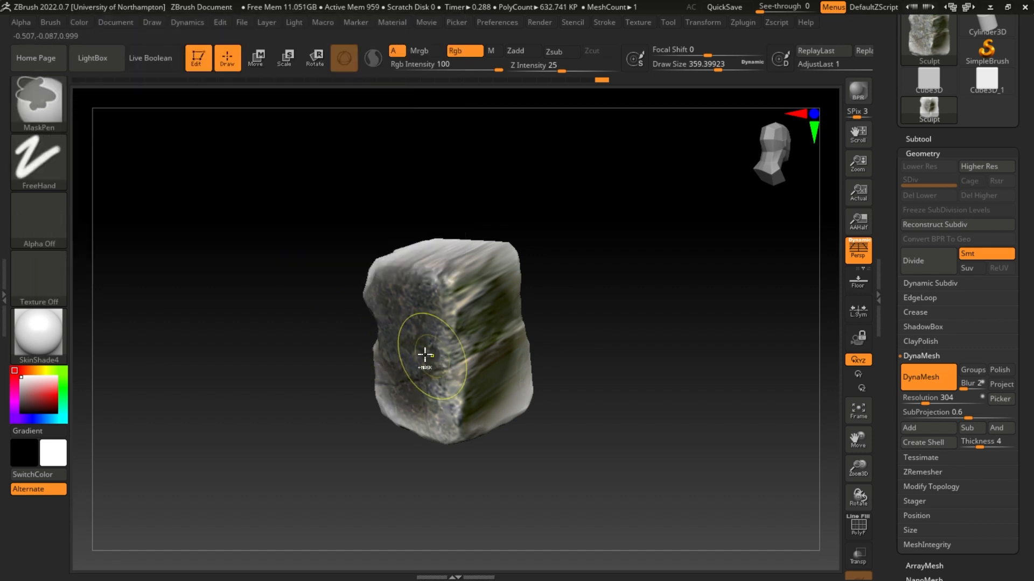
{"action": "left_click_drag", "start_coordinate": [425, 355], "coordinate": [426, 413], "text": "ctrl"}
{"action": "mouse_move", "coordinate": [370, 279]}
{"action": "left_mouse_down", "text": "ctrl"}
{"action": "mouse_move", "coordinate": [415, 247]}
{"action": "mouse_move", "coordinate": [514, 242]}
{"action": "left_mouse_up", "text": "ctrl"}
{"action": "left_click_drag", "start_coordinate": [598, 272], "coordinate": [470, 240]}
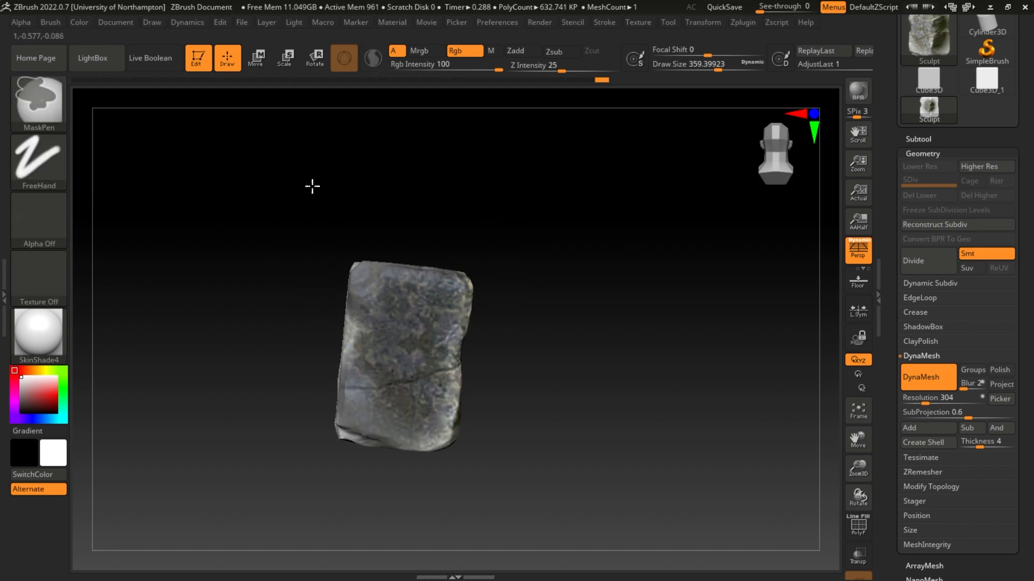
- Mask the textured opposite side of the block, and turn to the remaining smeared side
{"action": "left_click_drag", "start_coordinate": [312, 187], "coordinate": [398, 425], "text": "ctrl"}
{"action": "left_click_drag", "start_coordinate": [530, 312], "coordinate": [579, 286]}
{"action": "left_click_drag", "start_coordinate": [251, 146], "coordinate": [549, 341], "text": "ctrl"}
{"action": "left_click_drag", "start_coordinate": [489, 488], "coordinate": [593, 347]}
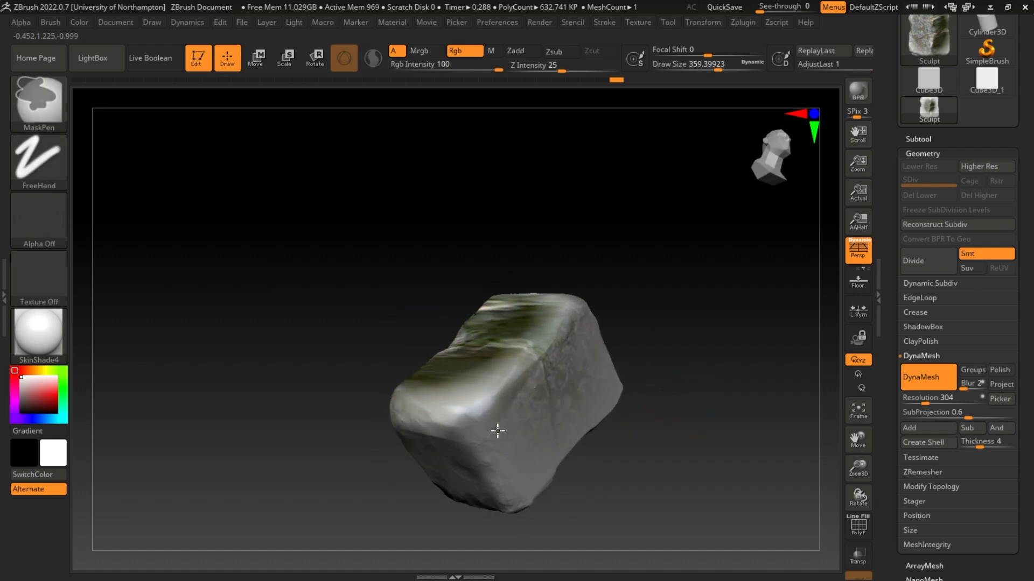
{"action": "mouse_move", "coordinate": [369, 422]}
{"action": "left_mouse_down"}
{"action": "mouse_move", "coordinate": [595, 341]}
{"action": "mouse_move", "coordinate": [379, 210]}
{"action": "mouse_move", "coordinate": [609, 286]}
{"action": "mouse_move", "coordinate": [584, 318]}
{"action": "left_mouse_up"}
- Import the DraftE Darker image and choose it as the brush texture
{"action": "left_click", "coordinate": [59, 280]}
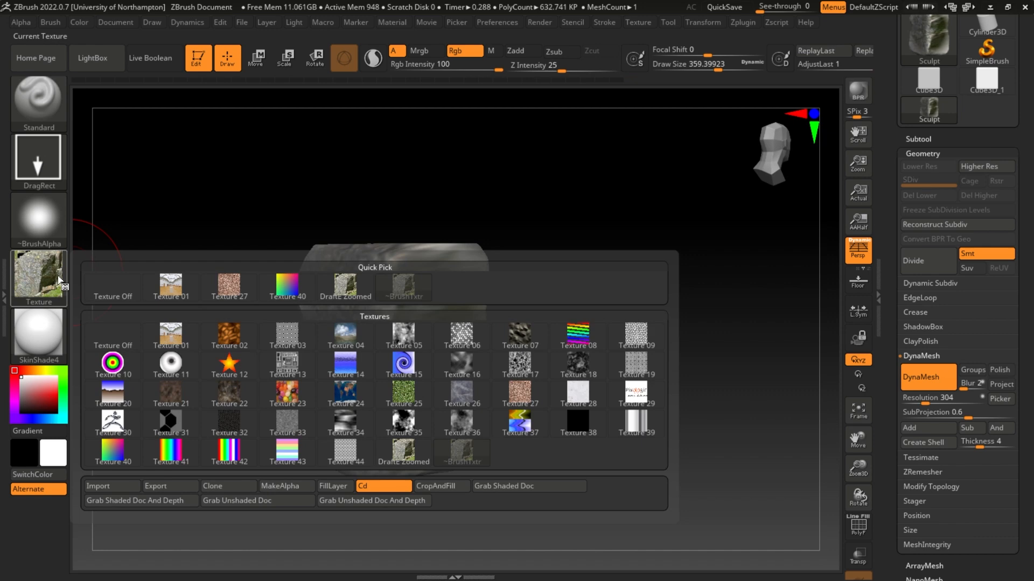
{"action": "left_click", "coordinate": [98, 486]}
{"action": "scroll", "coordinate": [900, 304], "scroll_direction": "down", "scroll_amount": 1}
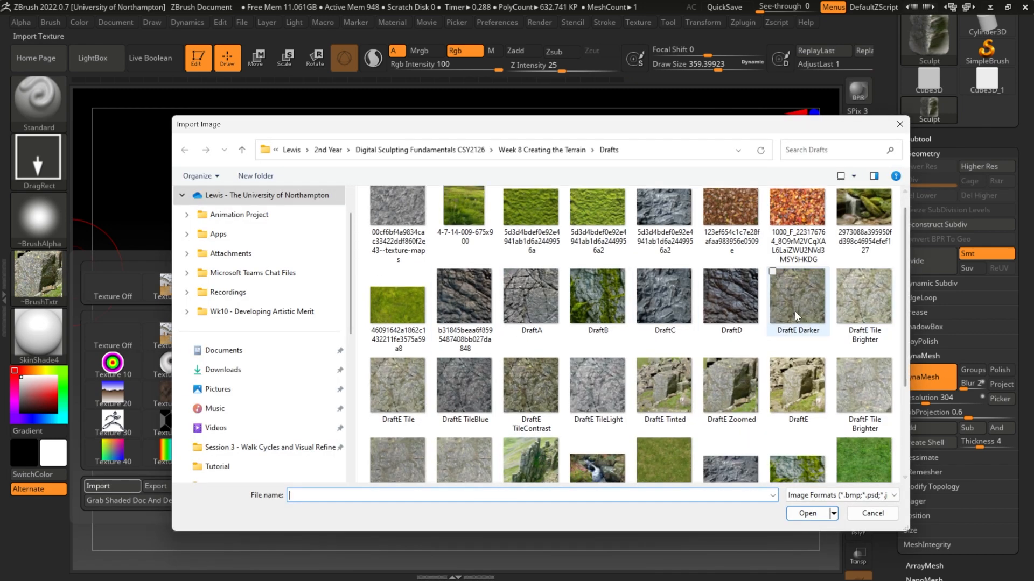
{"action": "double_click", "coordinate": [797, 305]}
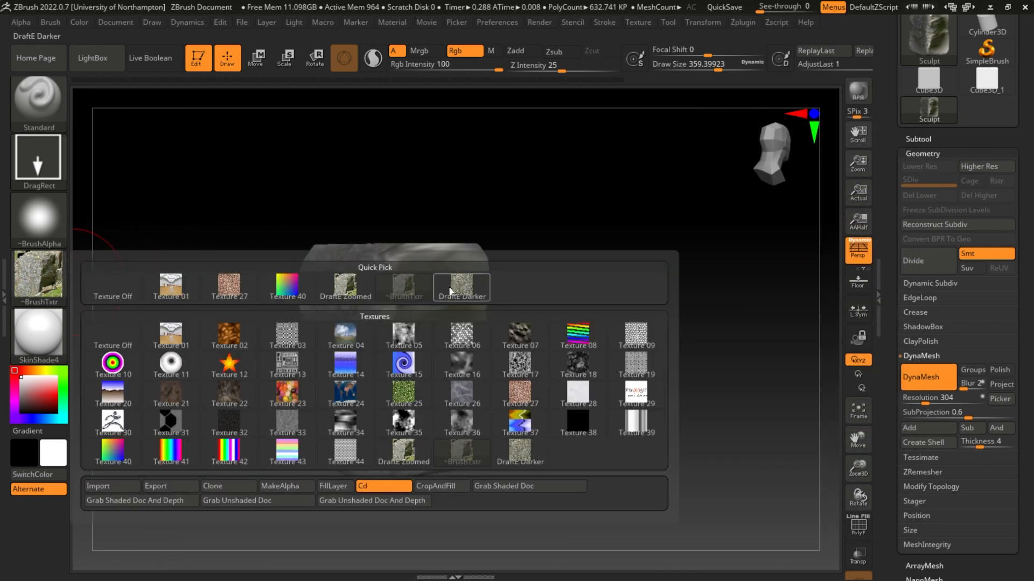
{"action": "left_click", "coordinate": [451, 292]}
- Cover the smeared side beside the notched face with several overlapping DraftE Darker stamps
{"action": "mouse_move", "coordinate": [432, 280]}
{"action": "left_mouse_down"}
{"action": "mouse_move", "coordinate": [505, 210]}
{"action": "mouse_move", "coordinate": [576, 240]}
{"action": "left_mouse_up"}
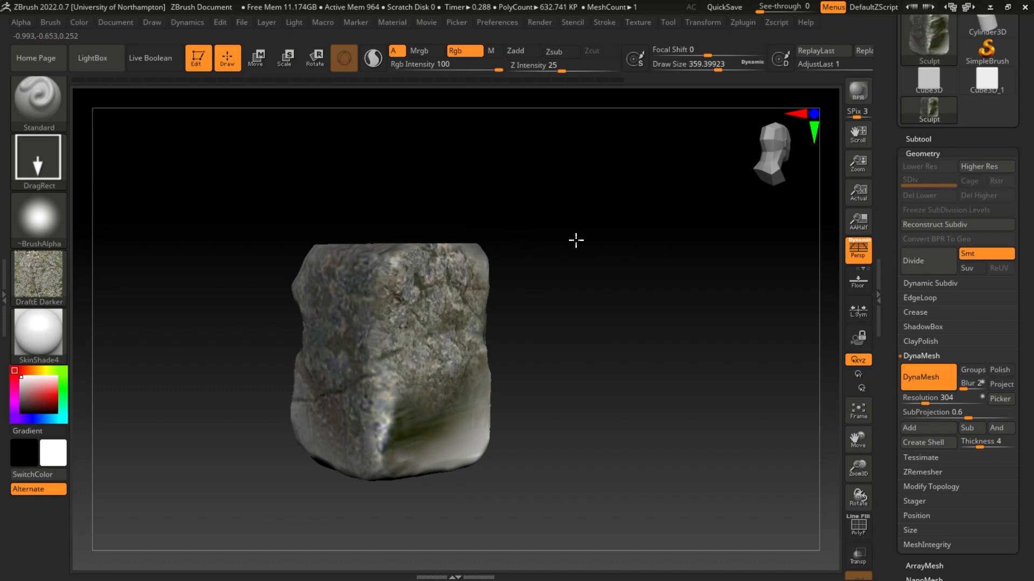
{"action": "left_click_drag", "start_coordinate": [430, 395], "coordinate": [489, 269]}
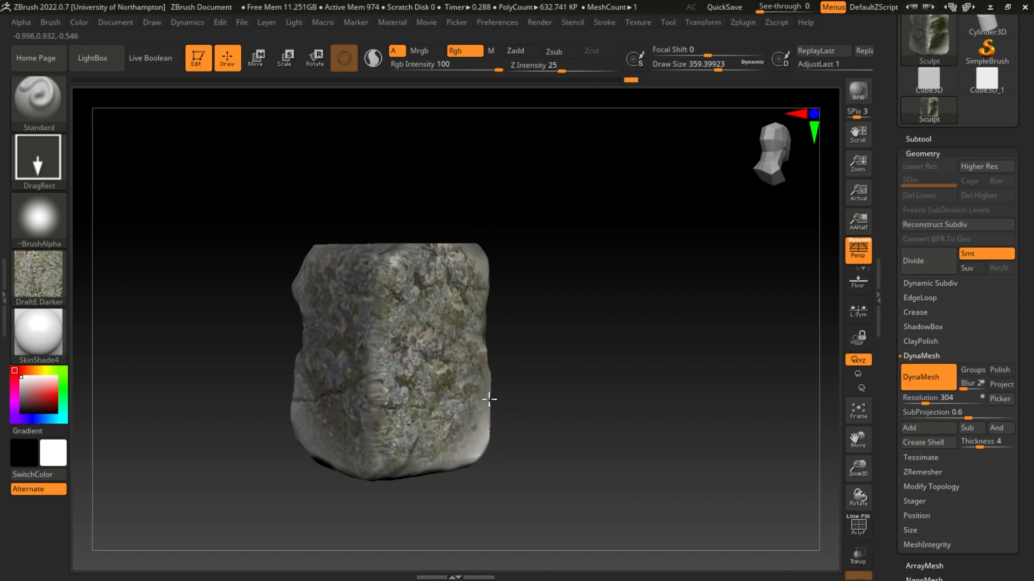
{"action": "left_click_drag", "start_coordinate": [489, 400], "coordinate": [500, 354]}
{"action": "left_click_drag", "start_coordinate": [475, 262], "coordinate": [546, 277]}
{"action": "mouse_move", "coordinate": [573, 316]}
{"action": "left_mouse_down"}
{"action": "mouse_move", "coordinate": [602, 323]}
{"action": "mouse_move", "coordinate": [567, 353]}
{"action": "mouse_move", "coordinate": [569, 343]}
{"action": "left_mouse_up"}
- Mask the top of the block, invert the mask, and protect the painted sides so only the top can be painted
{"action": "key", "text": "ctrl"}
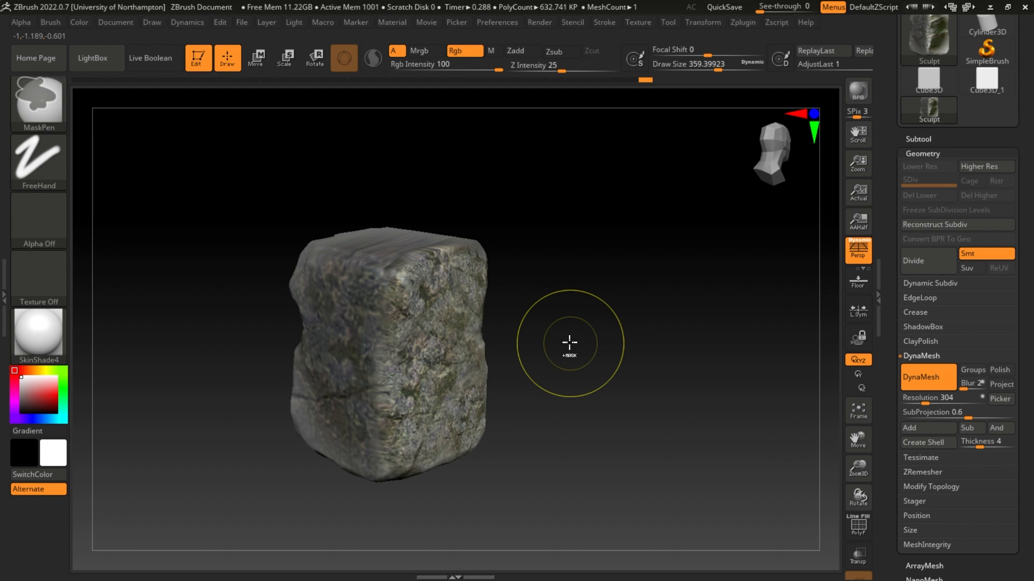
{"action": "left_click", "coordinate": [569, 343], "text": "ctrl"}
{"action": "mouse_move", "coordinate": [453, 217]}
{"action": "left_mouse_down"}
{"action": "mouse_move", "coordinate": [569, 276]}
{"action": "mouse_move", "coordinate": [571, 266]}
{"action": "mouse_move", "coordinate": [559, 281]}
{"action": "left_mouse_up"}
{"action": "left_click_drag", "start_coordinate": [349, 233], "coordinate": [422, 271], "text": "ctrl"}
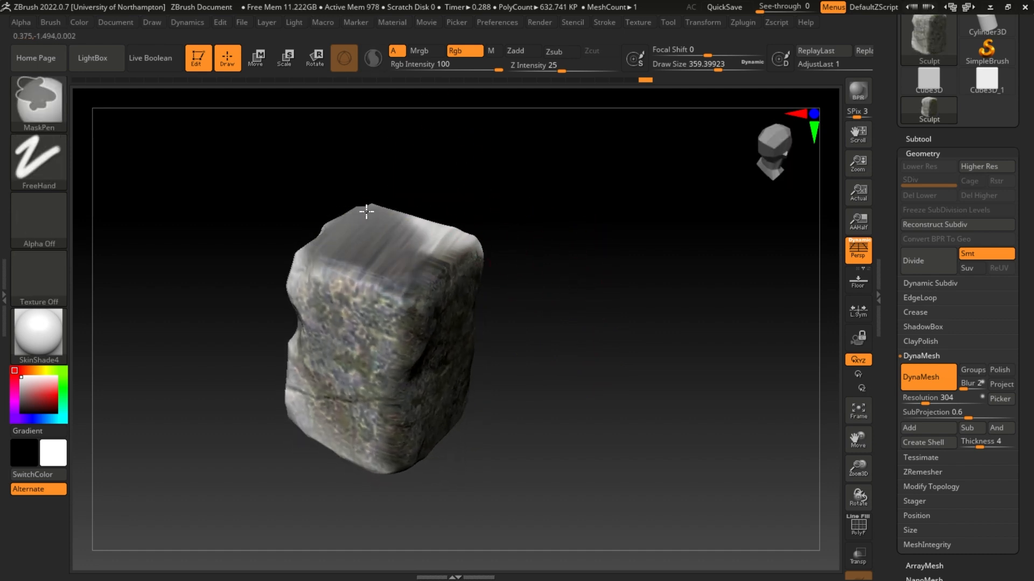
{"action": "left_click_drag", "start_coordinate": [366, 212], "coordinate": [469, 244], "text": "ctrl"}
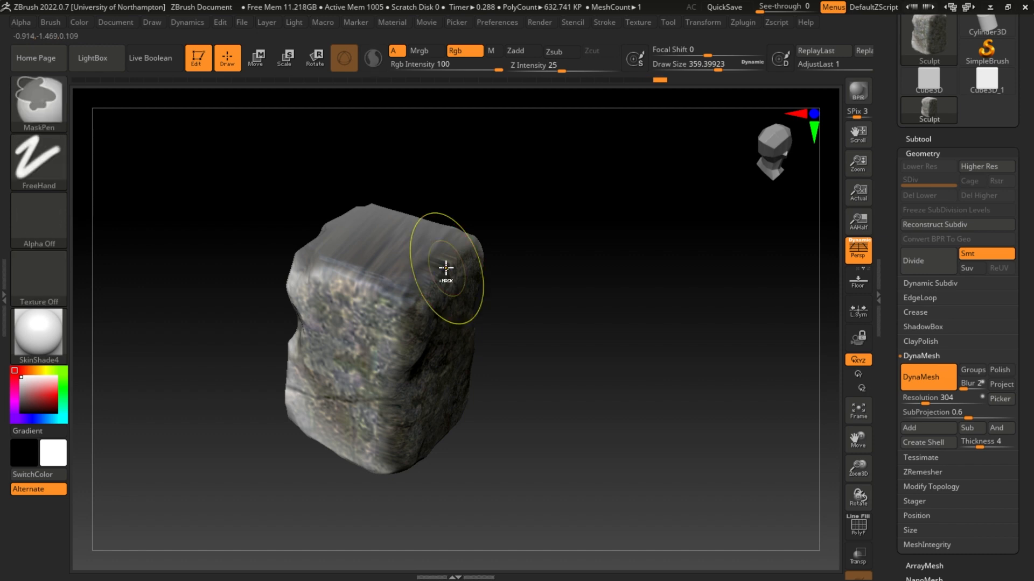
{"action": "key", "text": "ctrl+i"}
{"action": "right_click_drag", "start_coordinate": [446, 268], "coordinate": [411, 245]}
{"action": "mouse_move", "coordinate": [420, 334]}
{"action": "left_mouse_down", "text": "ctrl"}
{"action": "mouse_move", "coordinate": [398, 421]}
{"action": "mouse_move", "coordinate": [476, 417]}
{"action": "left_mouse_up", "text": "ctrl"}
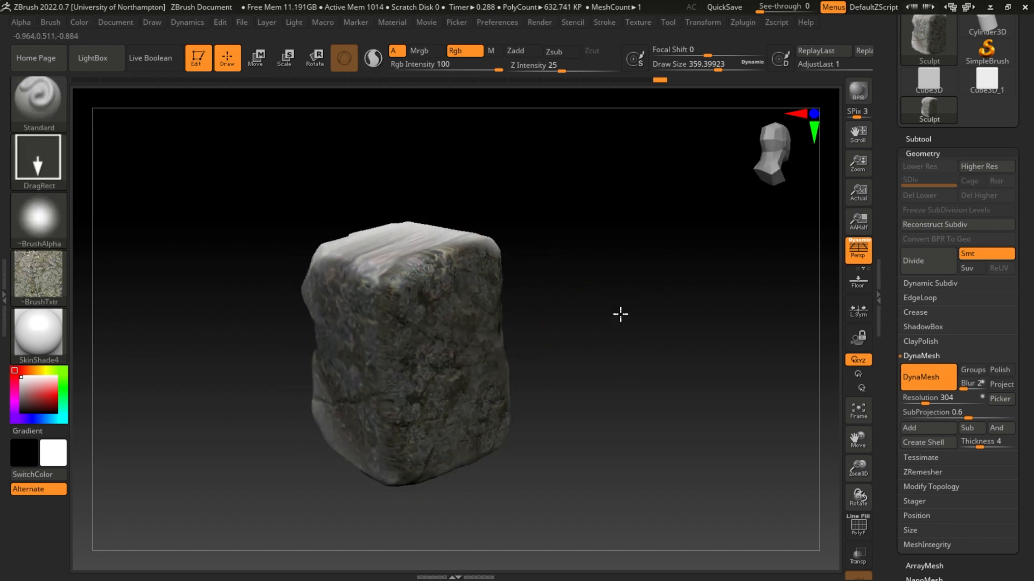
{"action": "mouse_move", "coordinate": [619, 314]}
{"action": "left_mouse_down"}
{"action": "mouse_move", "coordinate": [565, 325]}
{"action": "mouse_move", "coordinate": [667, 286]}
{"action": "mouse_move", "coordinate": [655, 316]}
{"action": "left_mouse_up"}
- Import the DraftE Tile Brighter texture, stamp it over the top face, and mask the painted areas
{"action": "left_click", "coordinate": [38, 275]}
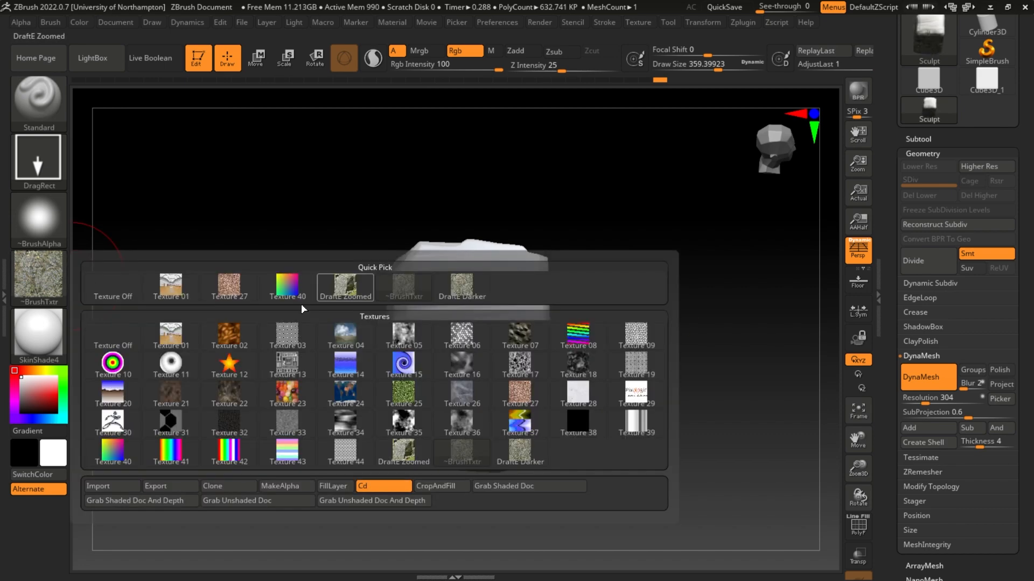
{"action": "left_click", "coordinate": [98, 487]}
{"action": "left_click", "coordinate": [38, 275]}
{"action": "left_click", "coordinate": [121, 273]}
{"action": "mouse_move", "coordinate": [472, 307]}
{"action": "left_mouse_down"}
{"action": "mouse_move", "coordinate": [566, 219]}
{"action": "mouse_move", "coordinate": [618, 317]}
{"action": "mouse_move", "coordinate": [673, 301]}
{"action": "left_mouse_up"}
{"action": "left_click_drag", "start_coordinate": [397, 296], "coordinate": [681, 488], "text": "ctrl"}
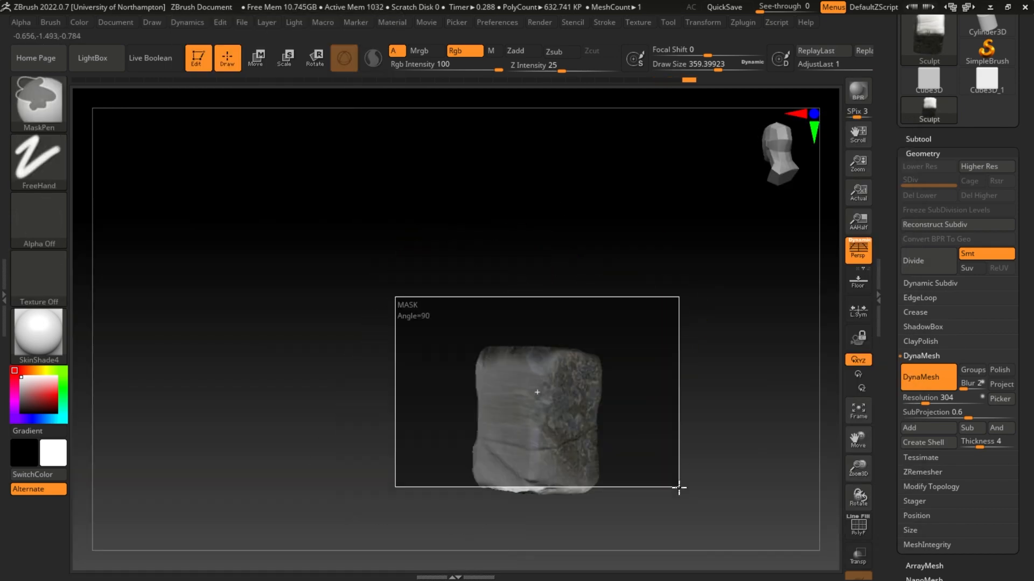
- Stamp the DraftE Tile Brighter texture over the bare underside of the block
{"action": "left_click_drag", "start_coordinate": [681, 377], "coordinate": [635, 323]}
{"action": "left_click_drag", "start_coordinate": [533, 432], "coordinate": [592, 377]}
{"action": "mouse_move", "coordinate": [619, 302]}
{"action": "left_mouse_down"}
{"action": "mouse_move", "coordinate": [536, 296]}
{"action": "mouse_move", "coordinate": [611, 351]}
{"action": "mouse_move", "coordinate": [86, 276]}
{"action": "left_mouse_up"}
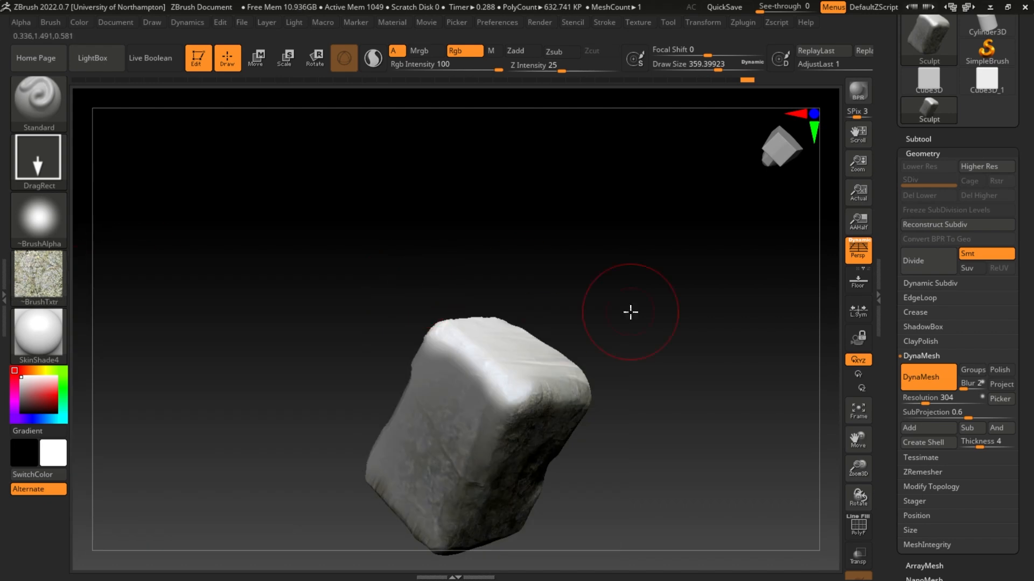
{"action": "left_click_drag", "start_coordinate": [631, 313], "coordinate": [491, 457]}
{"action": "mouse_move", "coordinate": [607, 339]}
{"action": "left_mouse_down"}
{"action": "mouse_move", "coordinate": [396, 373]}
{"action": "mouse_move", "coordinate": [579, 407]}
{"action": "mouse_move", "coordinate": [529, 304]}
{"action": "left_mouse_up"}
- Stamp the DraftE Zoomed texture over a vertical corner and the DraftE Darker texture over the adjoining face
{"action": "left_click", "coordinate": [39, 278]}
{"action": "left_click", "coordinate": [346, 286]}
{"action": "left_click_drag", "start_coordinate": [436, 345], "coordinate": [431, 159]}
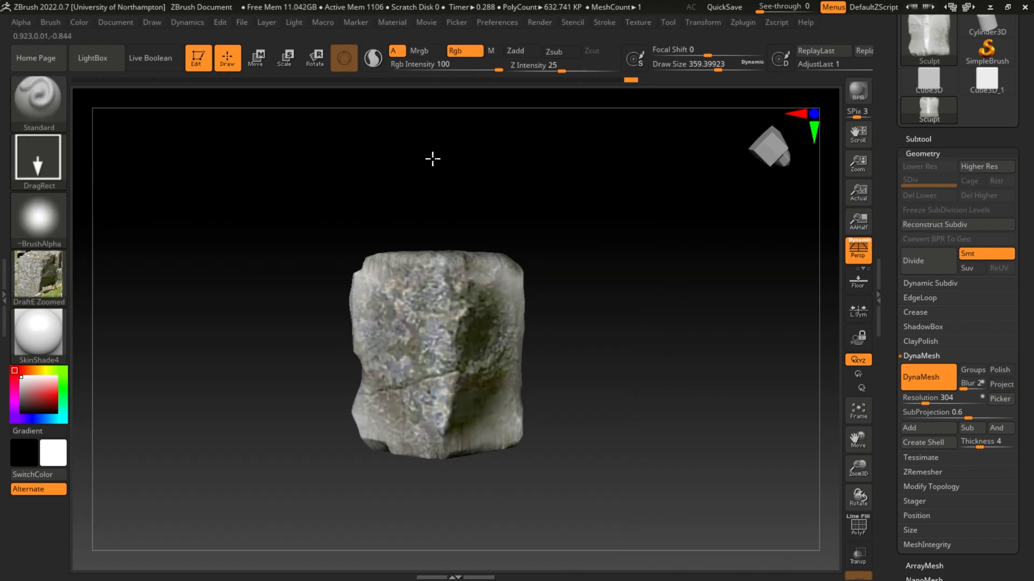
{"action": "left_click_drag", "start_coordinate": [569, 234], "coordinate": [351, 280]}
{"action": "left_click_drag", "start_coordinate": [424, 467], "coordinate": [476, 377]}
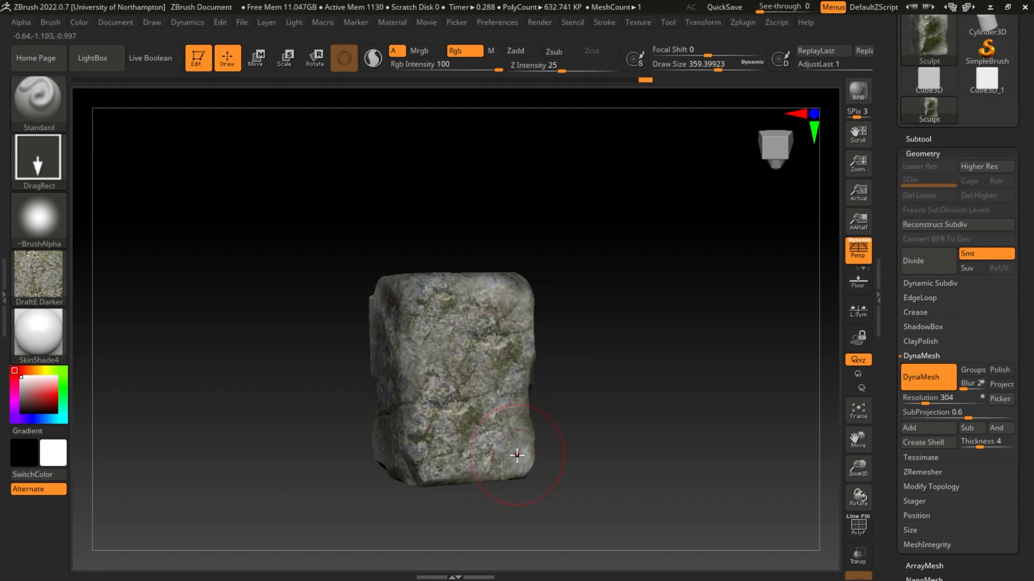
{"action": "mouse_move", "coordinate": [517, 456]}
{"action": "left_mouse_down"}
{"action": "mouse_move", "coordinate": [575, 235]}
{"action": "mouse_move", "coordinate": [629, 297]}
{"action": "mouse_move", "coordinate": [481, 330]}
{"action": "mouse_move", "coordinate": [485, 442]}
{"action": "left_mouse_up"}
- Blend stamps of the DraftE Tile Brighter and DraftE Zoomed textures over the unevenly coloured side of the rock
{"action": "left_click_drag", "start_coordinate": [565, 377], "coordinate": [579, 284], "text": "alt"}
{"action": "left_click", "coordinate": [38, 275]}
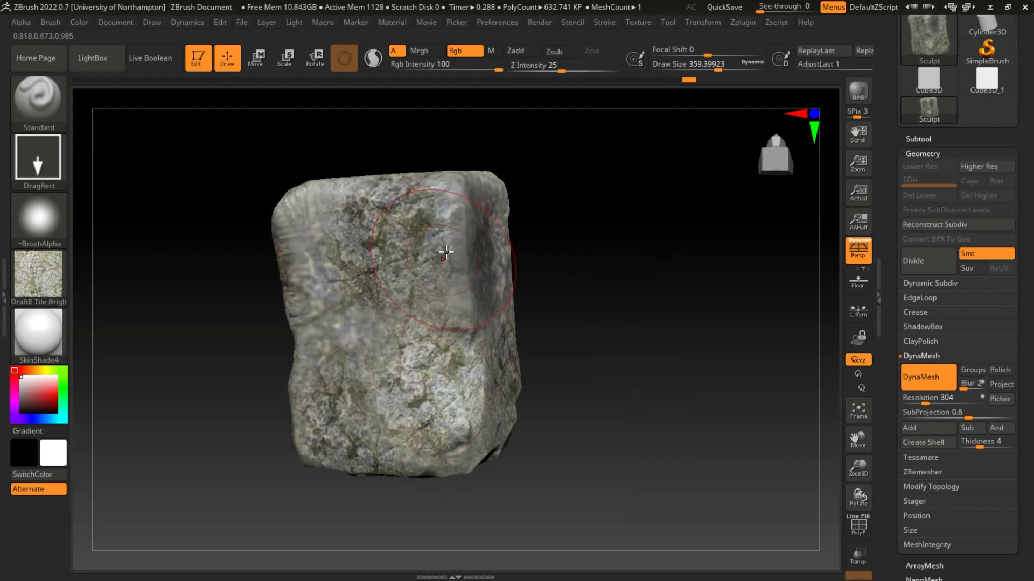
{"action": "left_click_drag", "start_coordinate": [636, 177], "coordinate": [609, 247]}
{"action": "left_click", "coordinate": [39, 274]}
{"action": "left_click", "coordinate": [300, 342]}
{"action": "mouse_move", "coordinate": [673, 280]}
{"action": "left_mouse_down"}
{"action": "mouse_move", "coordinate": [591, 199]}
{"action": "mouse_move", "coordinate": [635, 212]}
{"action": "mouse_move", "coordinate": [621, 125]}
{"action": "left_mouse_up"}
- Import the DraftF Tile texture and stamp it over the rock's side
{"action": "left_click", "coordinate": [38, 274]}
{"action": "left_click", "coordinate": [39, 275]}
{"action": "left_click", "coordinate": [121, 514]}
{"action": "scroll", "coordinate": [464, 328], "scroll_direction": "down", "scroll_amount": 3}
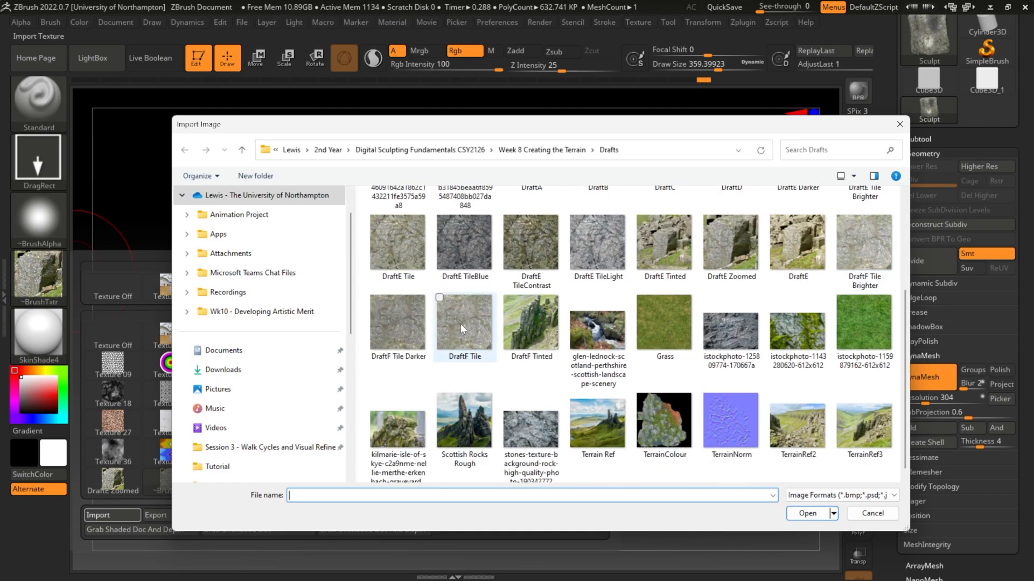
{"action": "double_click", "coordinate": [464, 328]}
{"action": "left_click_drag", "start_coordinate": [474, 350], "coordinate": [478, 404]}
{"action": "left_click_drag", "start_coordinate": [646, 280], "coordinate": [544, 259]}
- Import another stone texture and stamp it across the rock's chipped vertical corner and side
{"action": "left_click", "coordinate": [39, 275]}
{"action": "left_click", "coordinate": [107, 538]}
{"action": "double_click", "coordinate": [409, 392]}
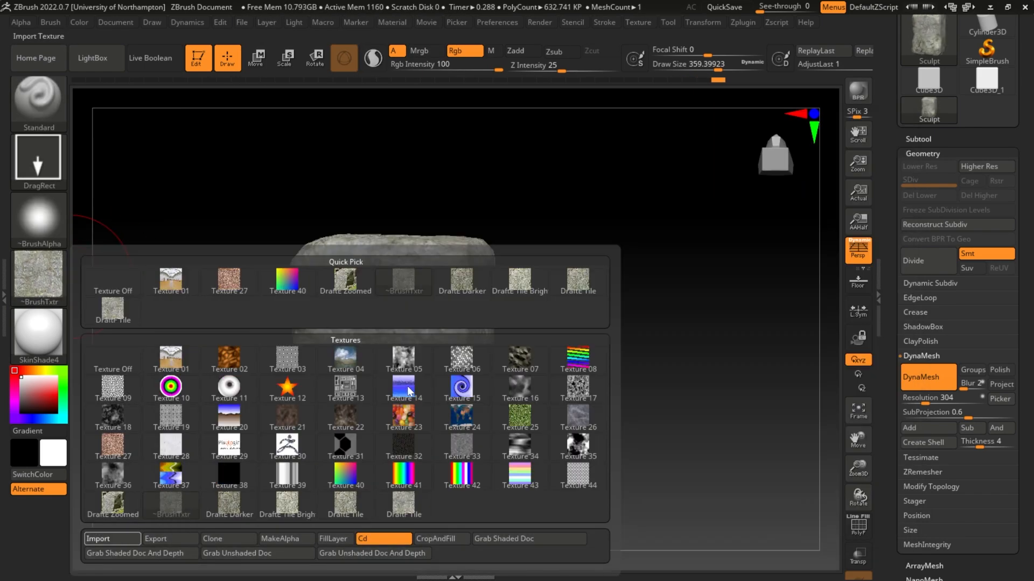
{"action": "left_click_drag", "start_coordinate": [647, 279], "coordinate": [582, 285]}
{"action": "left_click_drag", "start_coordinate": [430, 355], "coordinate": [434, 558]}
{"action": "mouse_move", "coordinate": [608, 301]}
{"action": "left_mouse_down"}
{"action": "mouse_move", "coordinate": [623, 312]}
{"action": "mouse_move", "coordinate": [608, 315]}
{"action": "left_mouse_up"}
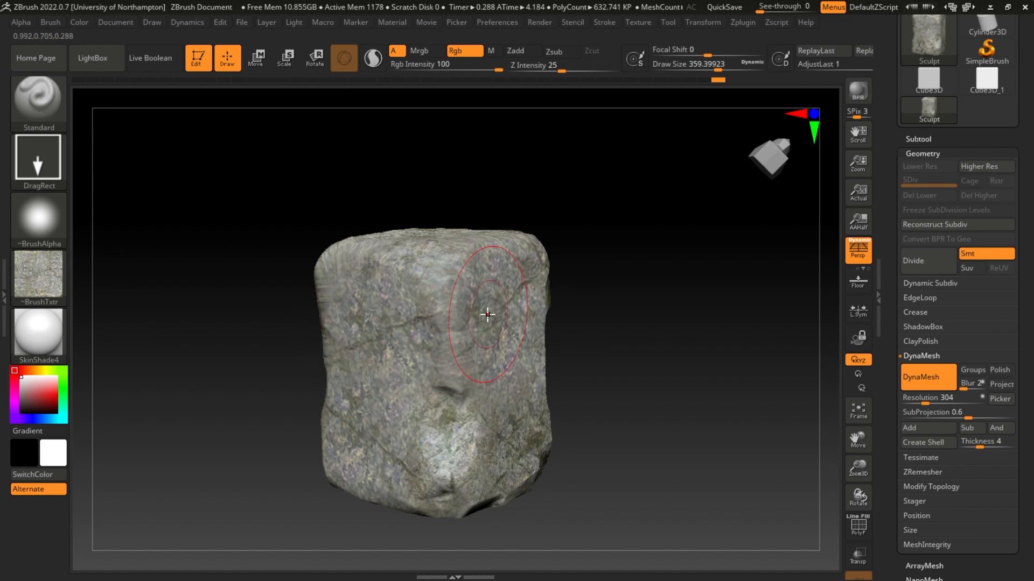
{"action": "mouse_move", "coordinate": [439, 189]}
{"action": "left_mouse_down"}
{"action": "mouse_move", "coordinate": [464, 182]}
{"action": "mouse_move", "coordinate": [425, 191]}
{"action": "mouse_move", "coordinate": [441, 184]}
{"action": "left_mouse_up"}
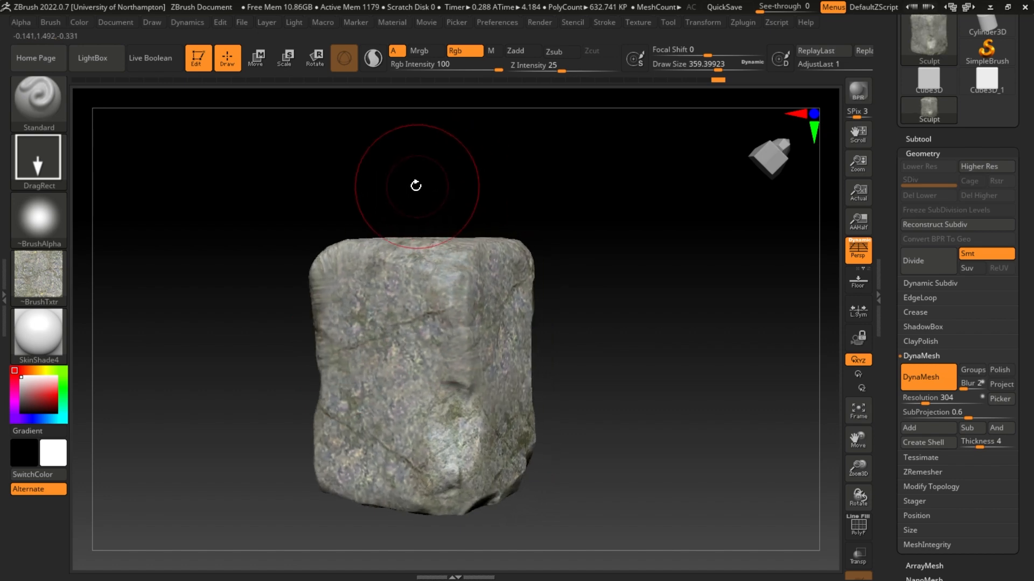
- Switch to the DamStandard brush and try to carve a crack down the textured face
{"action": "left_click", "coordinate": [39, 97]}
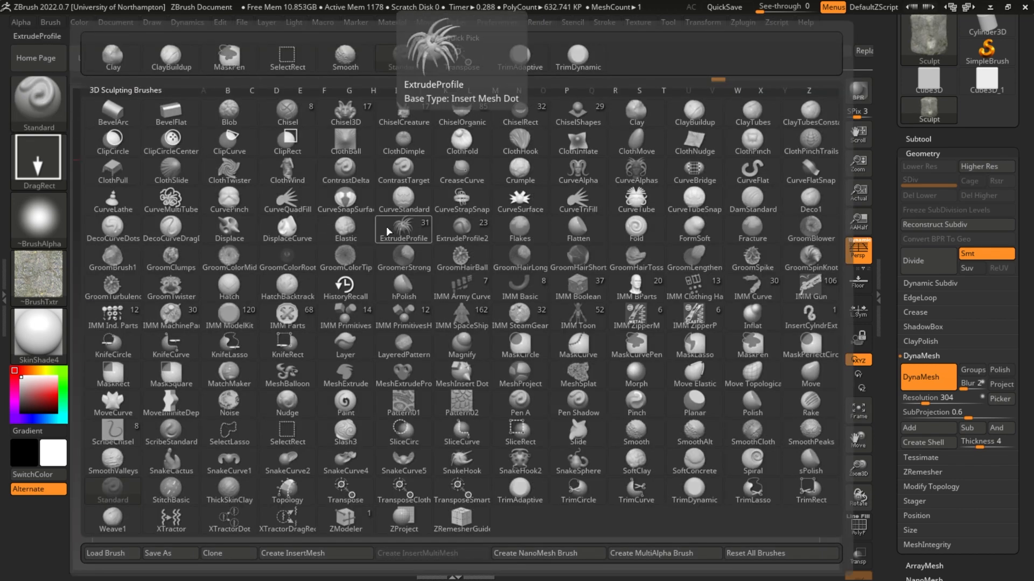
{"action": "key", "text": "d"}
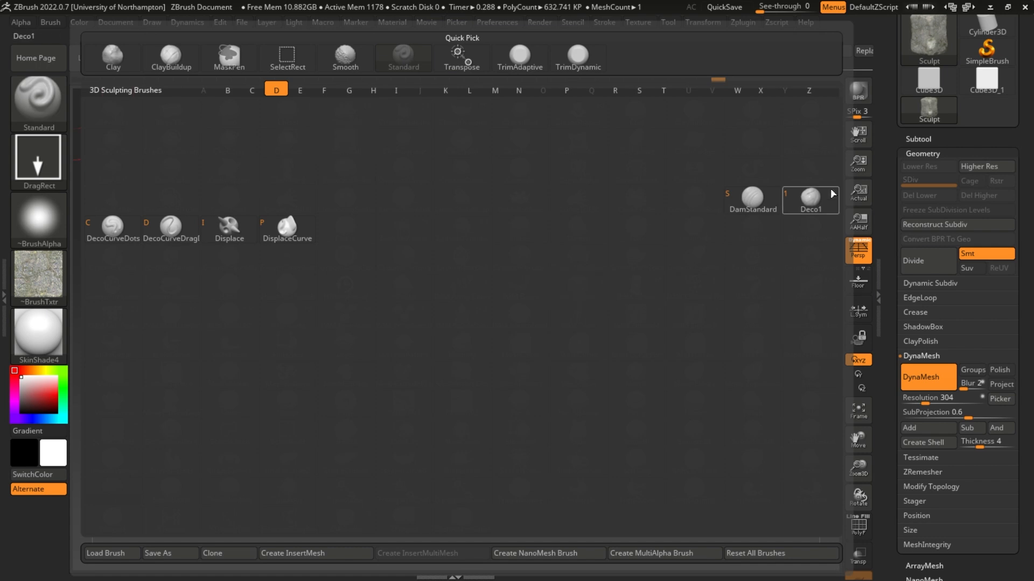
{"action": "left_click", "coordinate": [763, 199]}
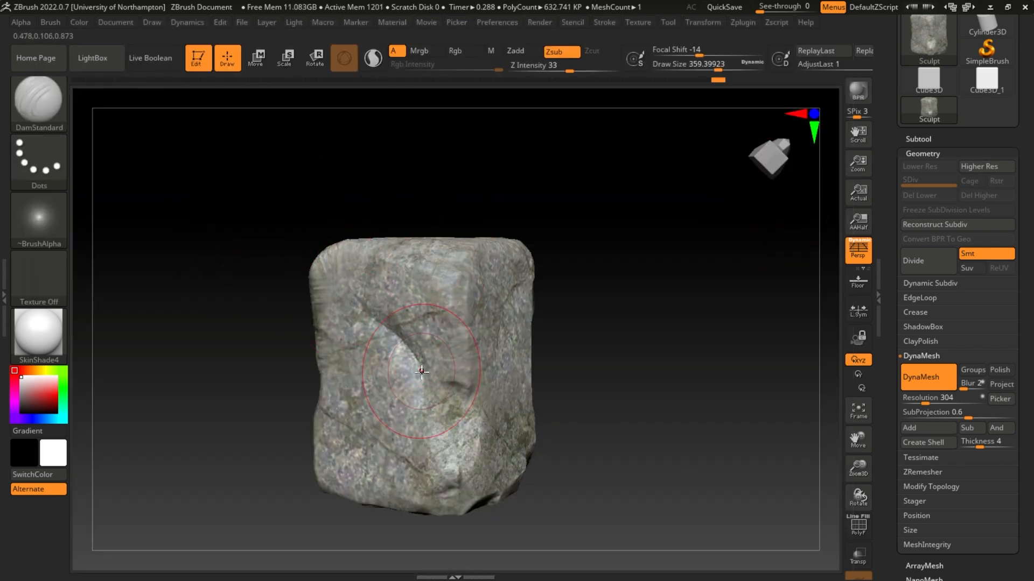
{"action": "key", "text": "ctrl+z"}
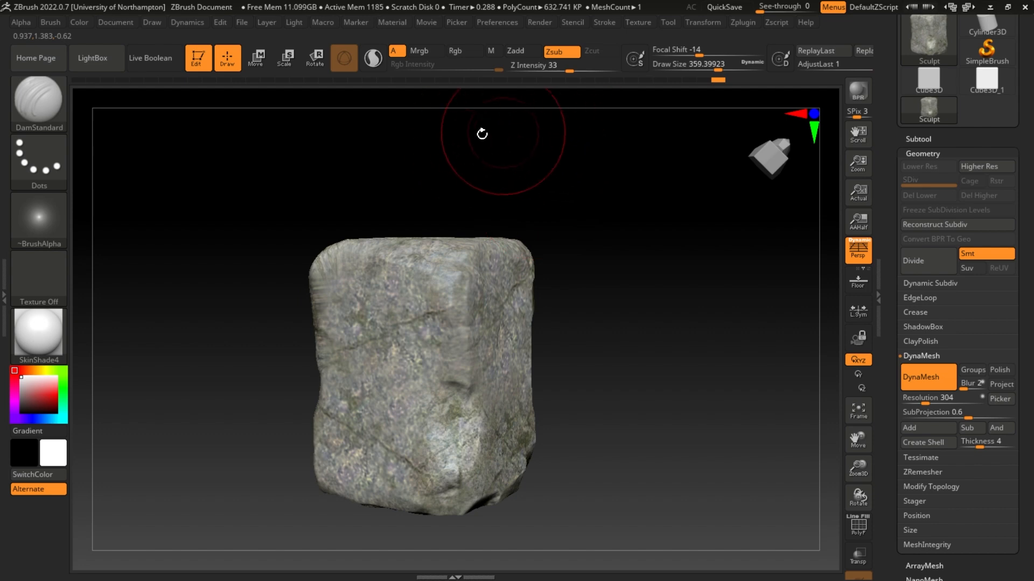
- Enable RGB painting on the DamStandard brush at intensity 50 and try a crack stroke down the rock's front face
{"action": "left_click", "coordinate": [456, 51]}
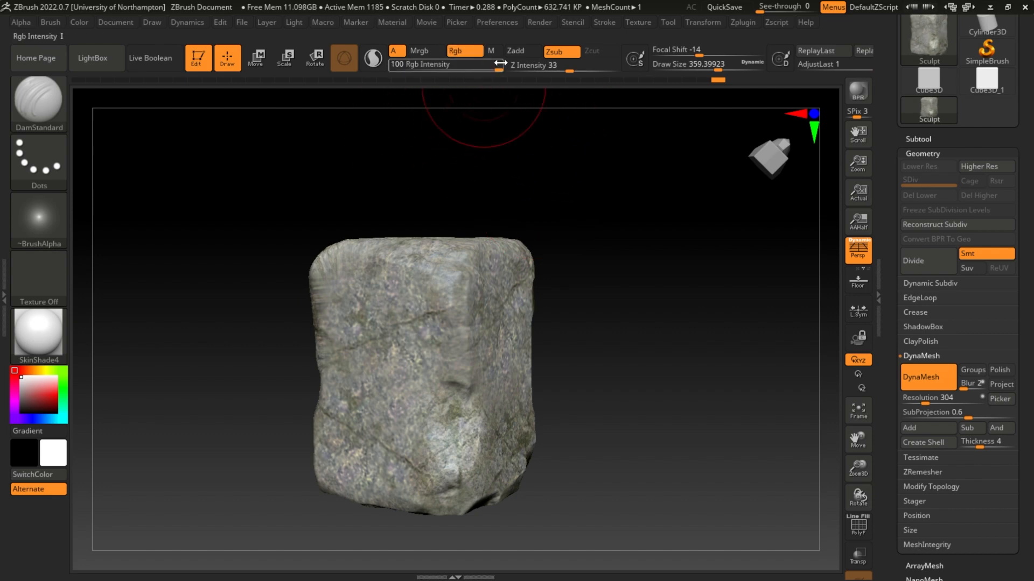
{"action": "left_click_drag", "start_coordinate": [496, 69], "coordinate": [467, 69]}
{"action": "left_click_drag", "start_coordinate": [352, 297], "coordinate": [406, 390]}
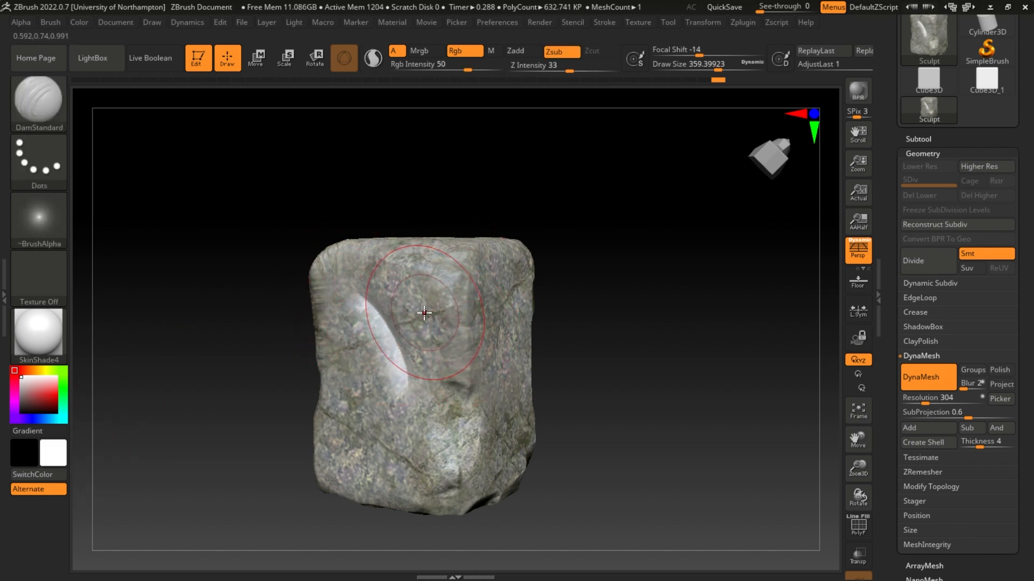
{"action": "key", "text": "ctrl+z"}
- Set the two brush colours to a pale cream and a very dark blue
{"action": "key", "text": "v"}
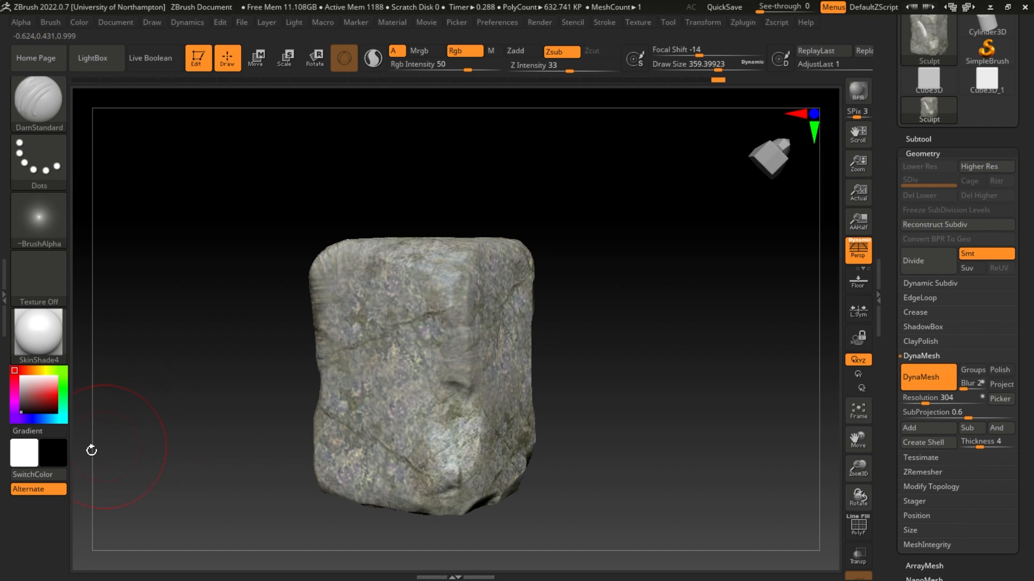
{"action": "left_click", "coordinate": [25, 456]}
{"action": "mouse_move", "coordinate": [132, 340]}
{"action": "left_mouse_down"}
{"action": "mouse_move", "coordinate": [151, 340]}
{"action": "mouse_move", "coordinate": [142, 338]}
{"action": "left_mouse_up"}
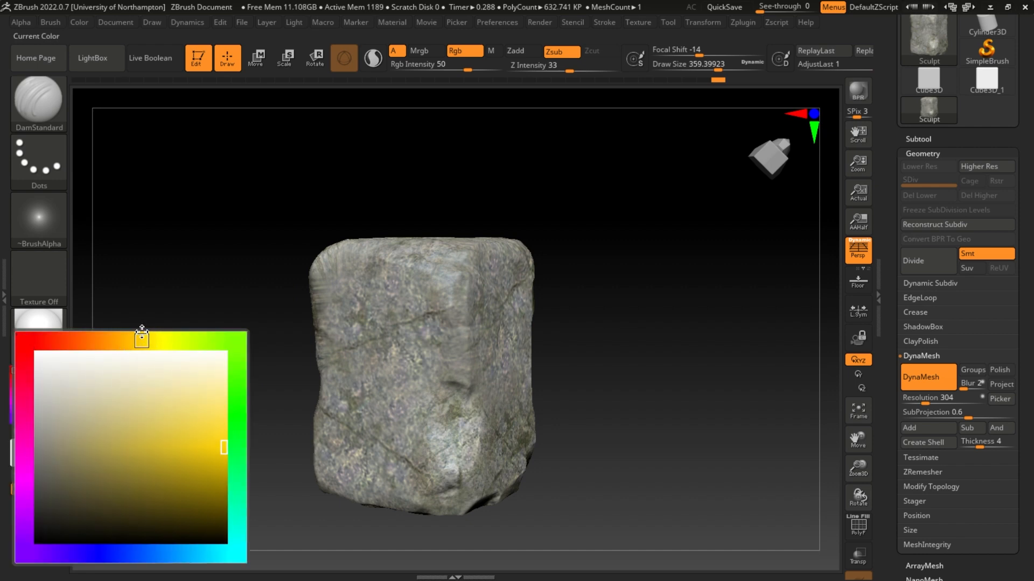
{"action": "left_click", "coordinate": [168, 372]}
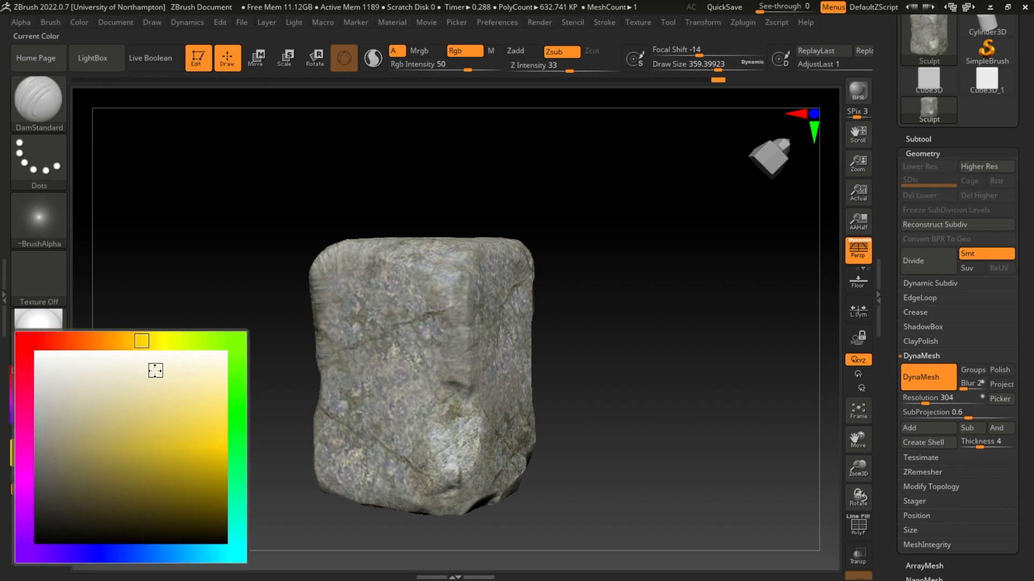
{"action": "left_click", "coordinate": [56, 448]}
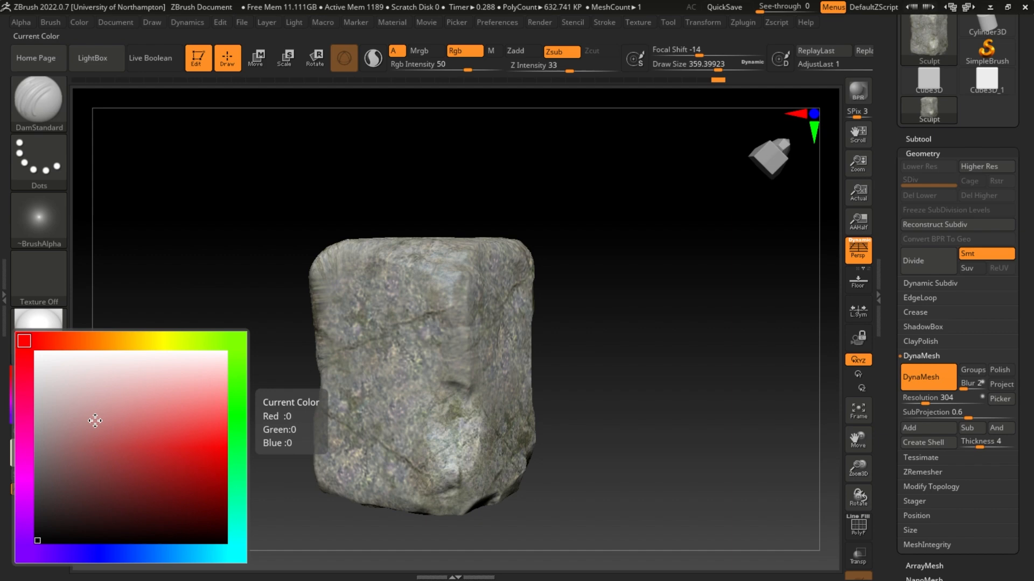
{"action": "left_click", "coordinate": [139, 552]}
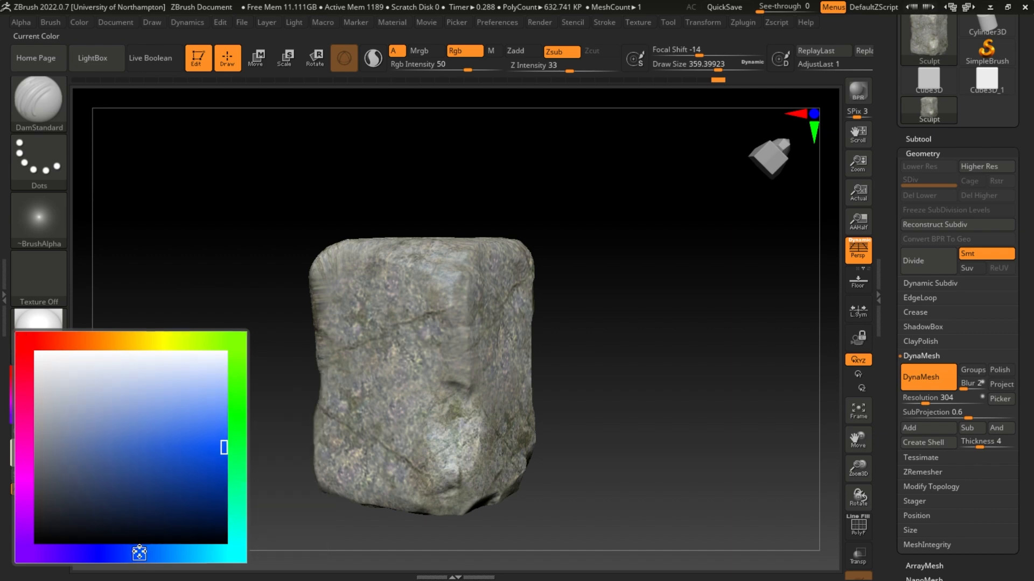
{"action": "left_click", "coordinate": [72, 521]}
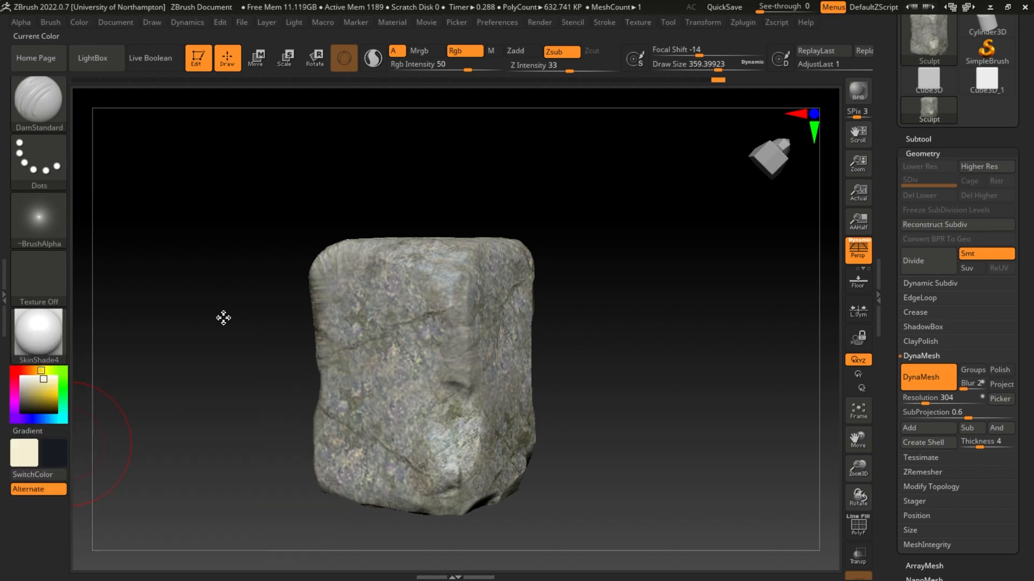
- Reduce the draw size to about 95 and carve a dark crack along the diagonal texture line low on the face
{"action": "key", "text": "bracketleft"}
{"action": "key", "text": "bracketleft"}
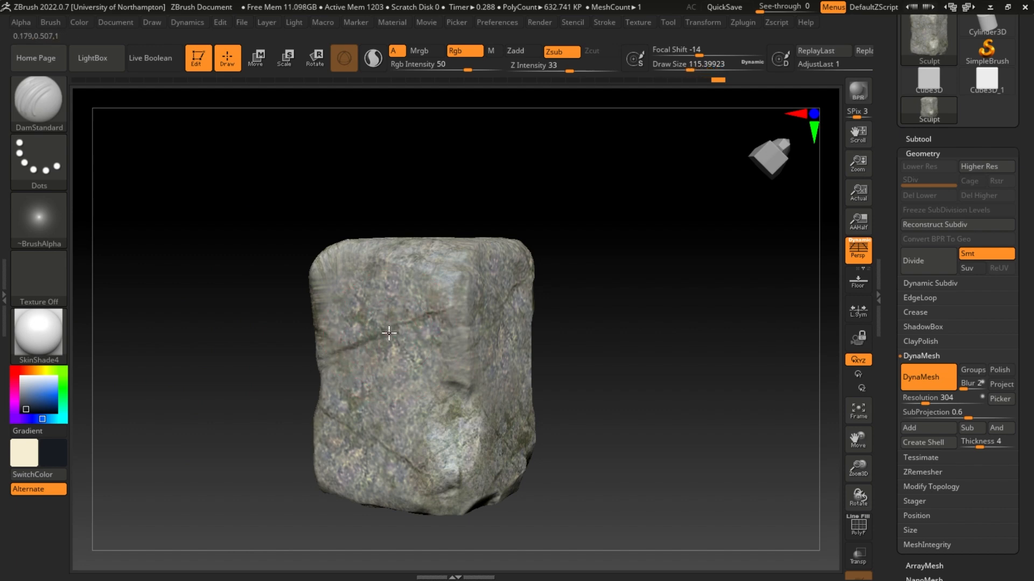
{"action": "mouse_move", "coordinate": [584, 290]}
{"action": "left_mouse_down", "text": "alt"}
{"action": "mouse_move", "coordinate": [581, 307]}
{"action": "mouse_move", "coordinate": [592, 242]}
{"action": "left_mouse_up", "text": "alt"}
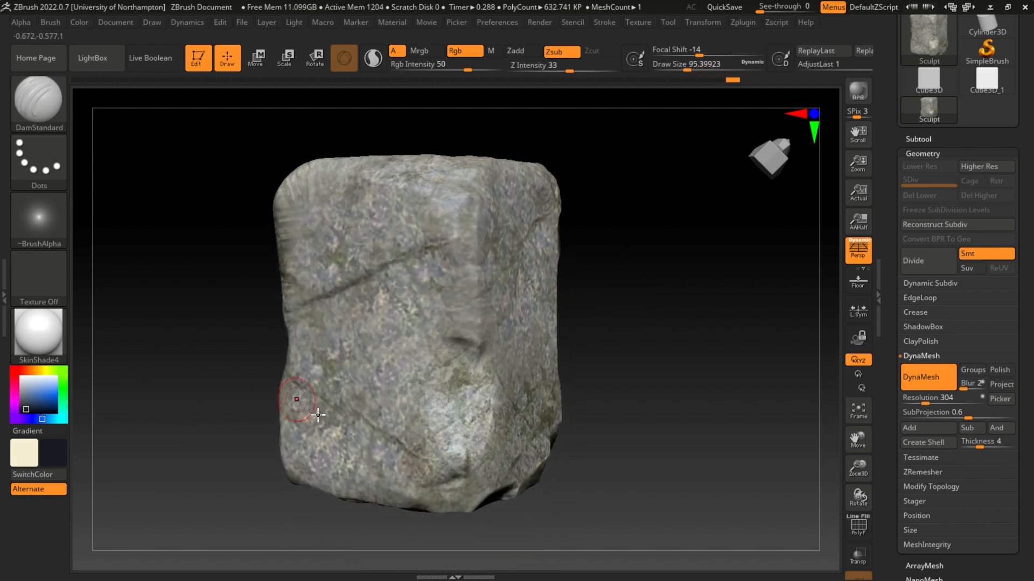
{"action": "left_click_drag", "start_coordinate": [297, 382], "coordinate": [357, 417]}
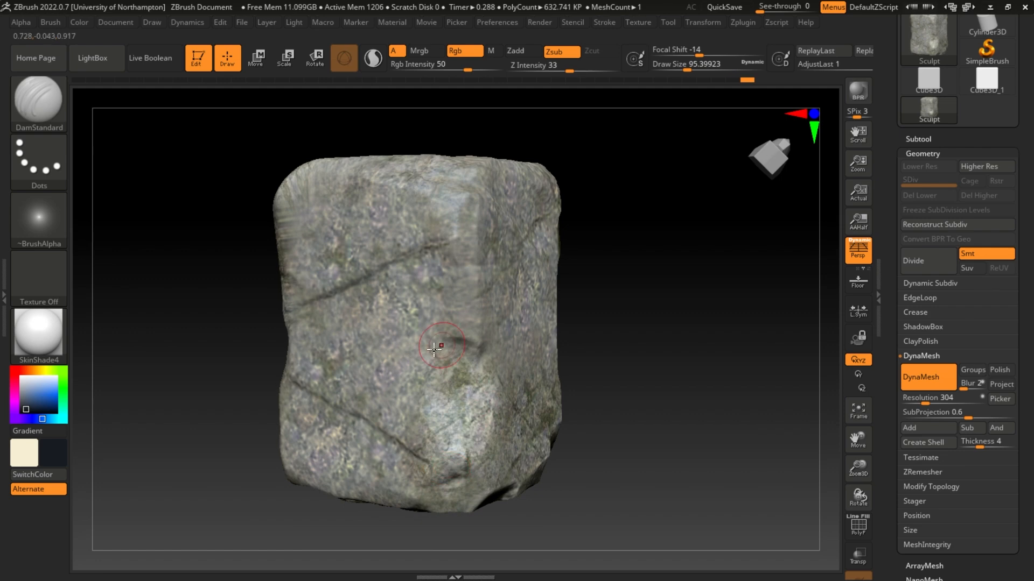
{"action": "left_click_drag", "start_coordinate": [587, 344], "coordinate": [608, 350]}
- Set the RGB intensity to 52 and carve a dark groove above the chip on the rock's vertical corner
{"action": "left_click", "coordinate": [469, 67]}
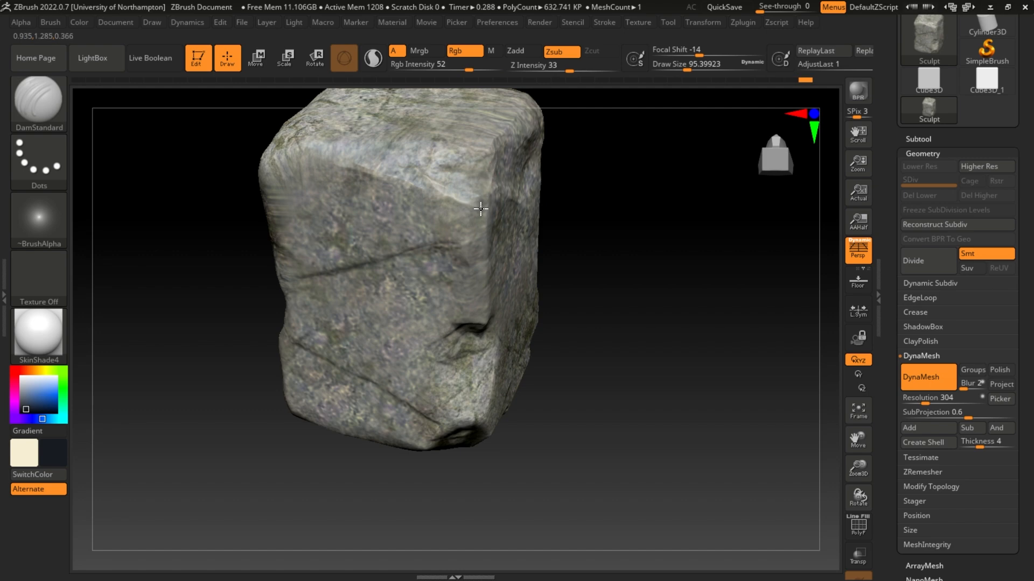
{"action": "left_click", "coordinate": [700, 67]}
{"action": "mouse_move", "coordinate": [608, 323]}
{"action": "left_mouse_down", "text": "alt"}
{"action": "mouse_move", "coordinate": [609, 269]}
{"action": "mouse_move", "coordinate": [587, 291]}
{"action": "left_mouse_up", "text": "alt"}
{"action": "left_click_drag", "start_coordinate": [450, 323], "coordinate": [474, 366]}
- Switch to the ClayBuildup brush in Zadd mode and build up the surface around the chip on the vertical corner
{"action": "key", "text": "b"}
{"action": "key", "text": "c"}
{"action": "key", "text": "b"}
{"action": "left_click_drag", "start_coordinate": [587, 301], "coordinate": [609, 344]}
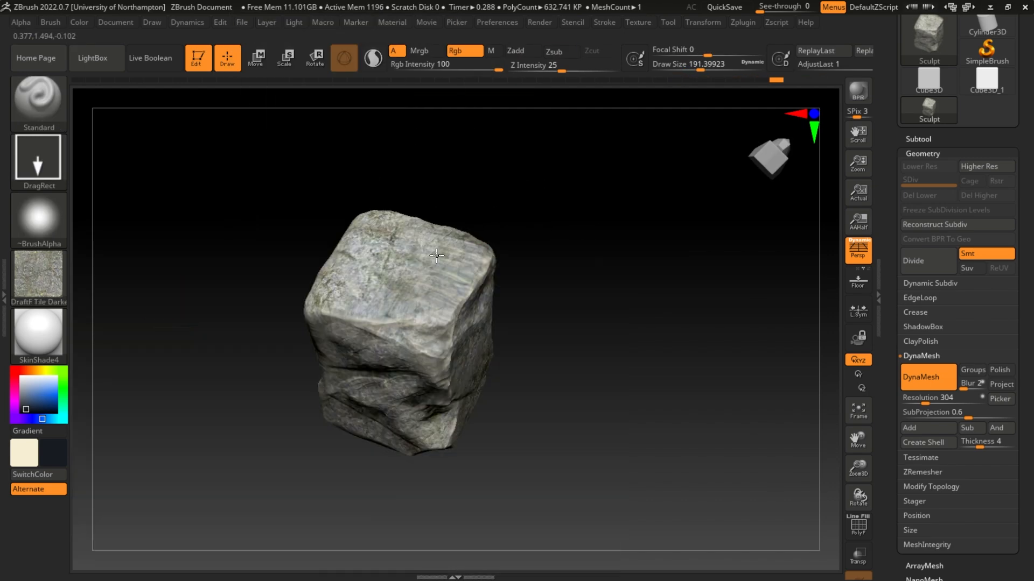
{"action": "left_click", "coordinate": [516, 51]}
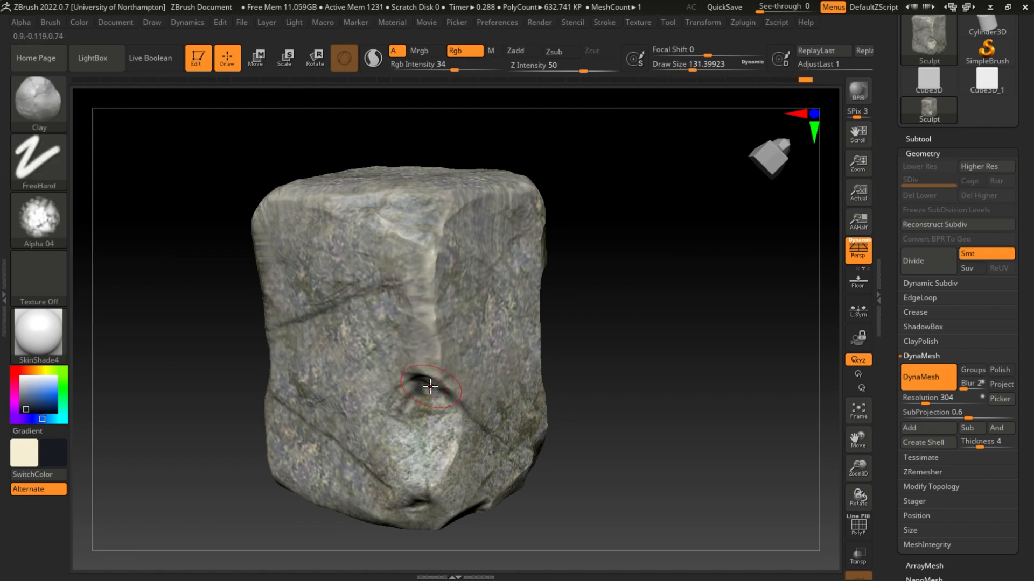
{"action": "mouse_move", "coordinate": [673, 259]}
{"action": "left_mouse_down"}
{"action": "mouse_move", "coordinate": [568, 257]}
{"action": "mouse_move", "coordinate": [685, 339]}
{"action": "left_mouse_up"}
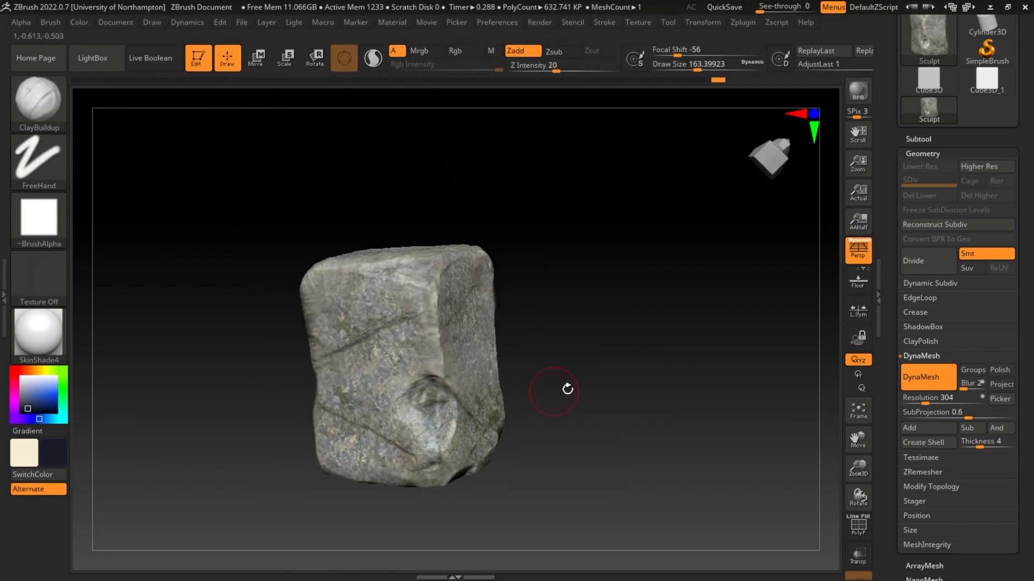
{"action": "left_click_drag", "start_coordinate": [566, 387], "coordinate": [474, 312]}
- Carve cracks along the texture lines and deepen the notch on the rock's other side with the DamStandard brush
{"action": "left_click", "coordinate": [39, 277]}
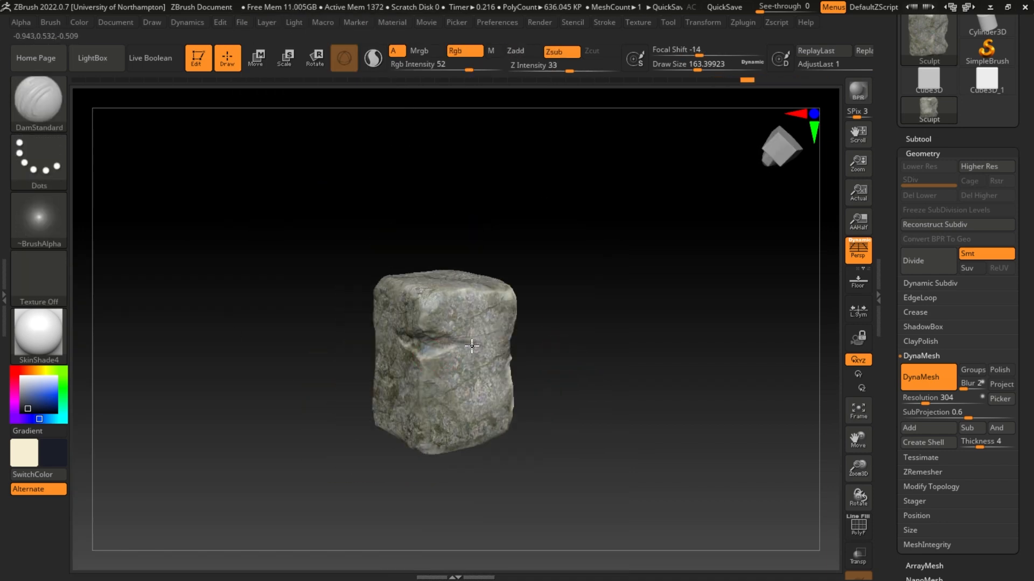
{"action": "left_click_drag", "start_coordinate": [446, 344], "coordinate": [432, 334]}
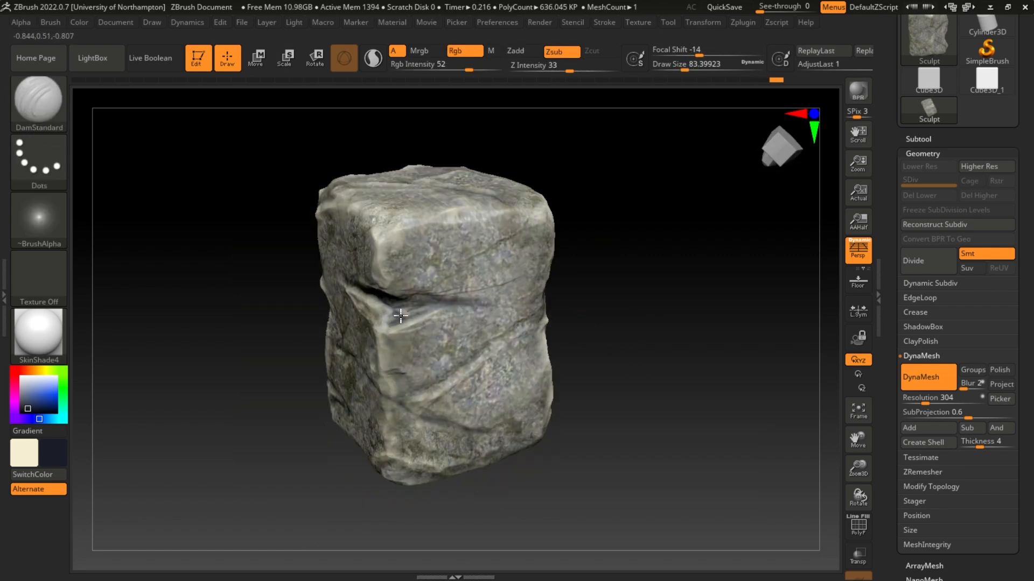
{"action": "left_click_drag", "start_coordinate": [401, 316], "coordinate": [371, 300]}
{"action": "left_click_drag", "start_coordinate": [425, 290], "coordinate": [501, 245]}
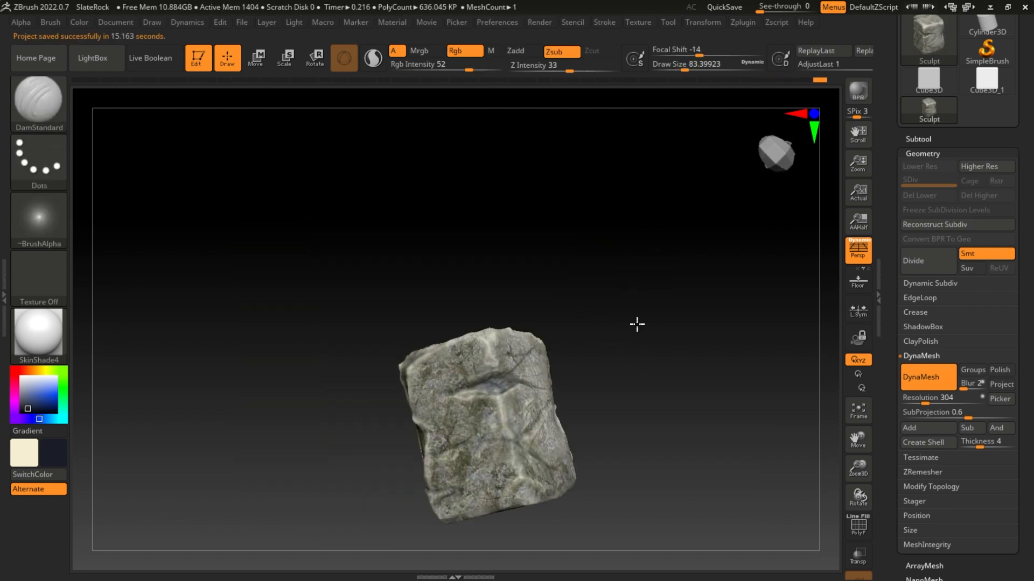
- Duplicate the Sculpt subtool
{"action": "mouse_move", "coordinate": [637, 323]}
{"action": "left_mouse_down"}
{"action": "mouse_move", "coordinate": [647, 324]}
{"action": "mouse_move", "coordinate": [592, 280]}
{"action": "mouse_move", "coordinate": [621, 309]}
{"action": "left_mouse_up"}
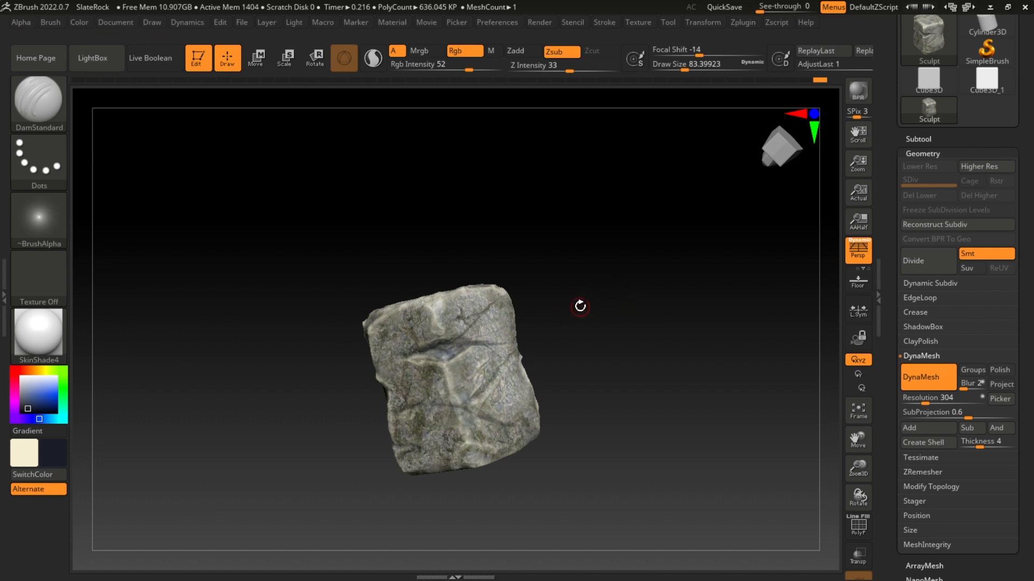
{"action": "left_click_drag", "start_coordinate": [579, 306], "coordinate": [592, 302]}
{"action": "left_click", "coordinate": [935, 153]}
{"action": "left_click", "coordinate": [930, 139]}
{"action": "mouse_move", "coordinate": [919, 87]}
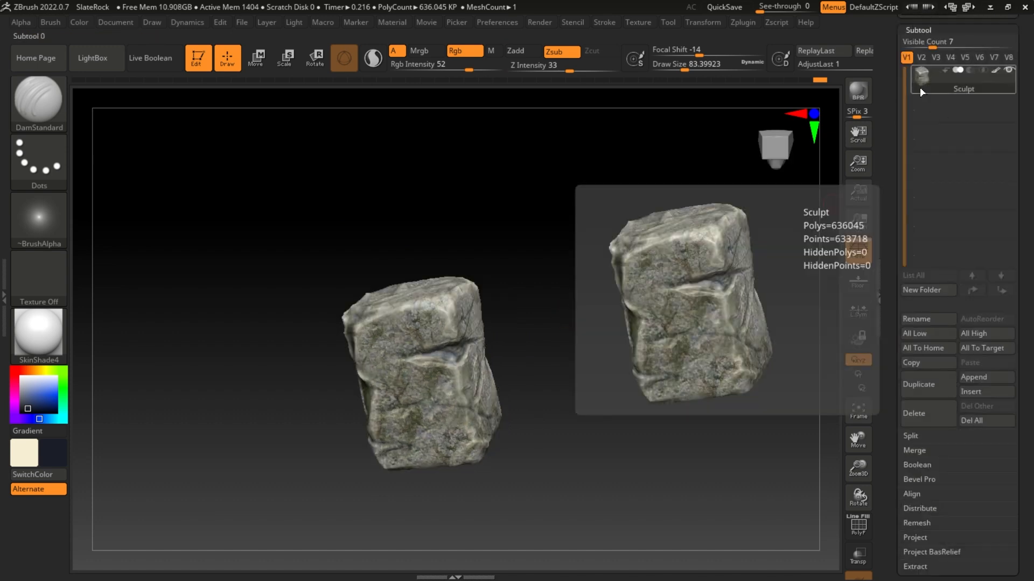
{"action": "left_click", "coordinate": [919, 386]}
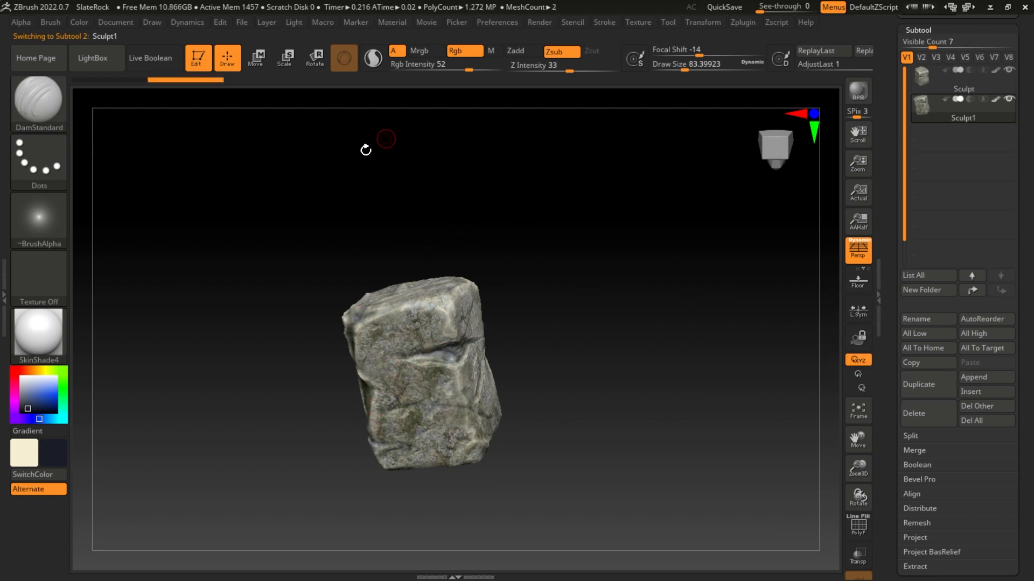
- Move, rotate and stretch the duplicated rock with the gizmo so it stands as a taller block beside the original
{"action": "left_click", "coordinate": [256, 55]}
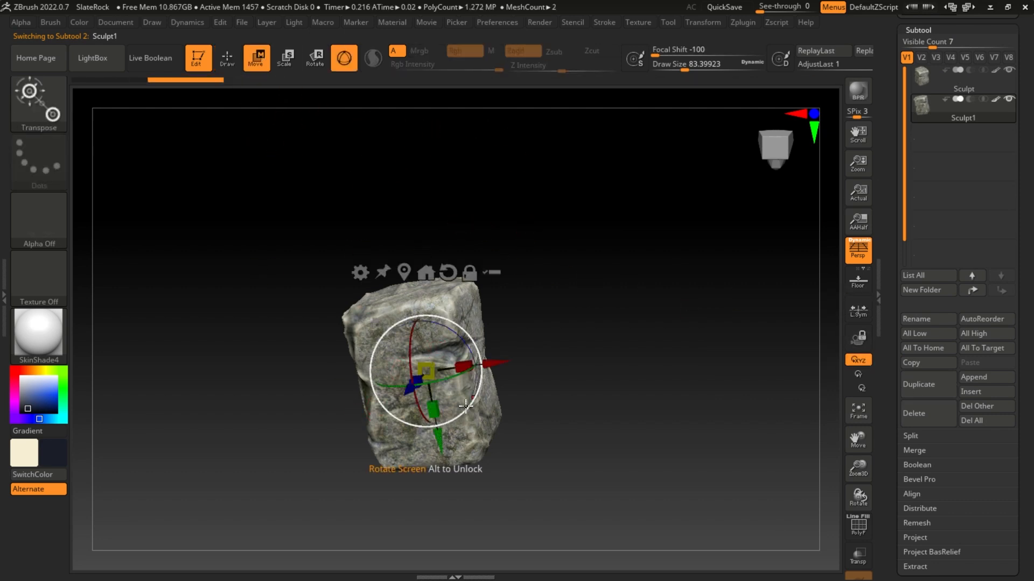
{"action": "left_click_drag", "start_coordinate": [426, 437], "coordinate": [420, 376]}
{"action": "left_click_drag", "start_coordinate": [484, 300], "coordinate": [538, 288]}
{"action": "right_click_drag", "start_coordinate": [510, 264], "coordinate": [517, 247]}
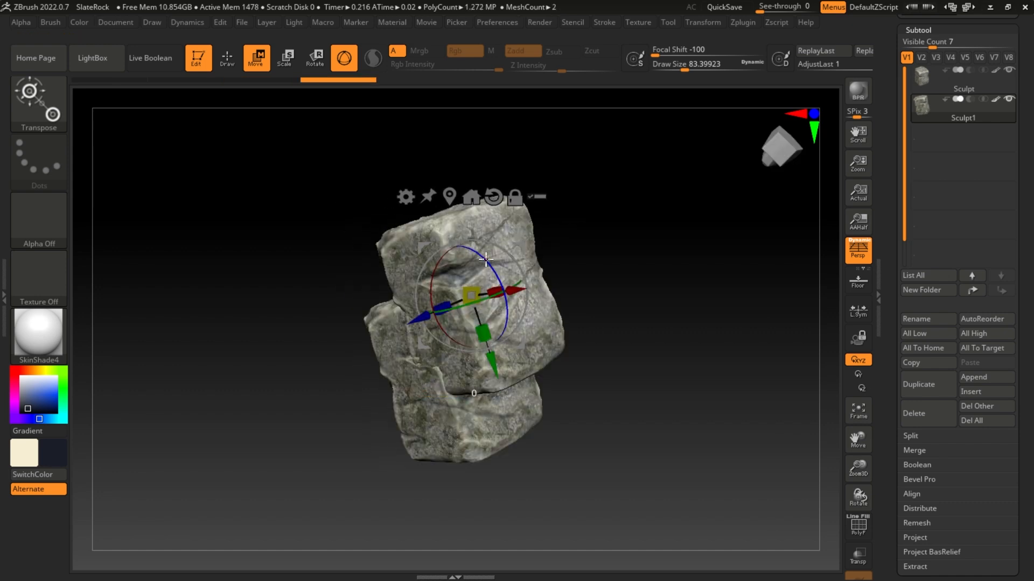
{"action": "left_click_drag", "start_coordinate": [483, 257], "coordinate": [501, 266]}
{"action": "right_click_drag", "start_coordinate": [502, 266], "coordinate": [497, 329]}
{"action": "left_click_drag", "start_coordinate": [498, 328], "coordinate": [511, 232]}
{"action": "left_click_drag", "start_coordinate": [781, 401], "coordinate": [758, 344]}
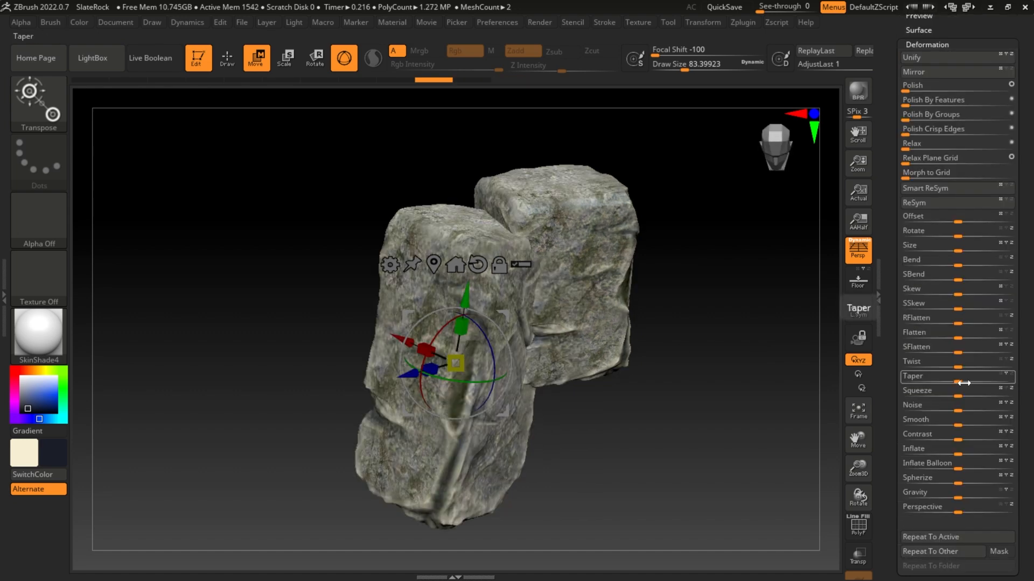
- Apply a slight Taper deformation to the duplicated rock and adjust its placement against the original
{"action": "mouse_move", "coordinate": [964, 382]}
{"action": "left_mouse_down"}
{"action": "mouse_move", "coordinate": [977, 382]}
{"action": "mouse_move", "coordinate": [968, 381]}
{"action": "left_mouse_up"}
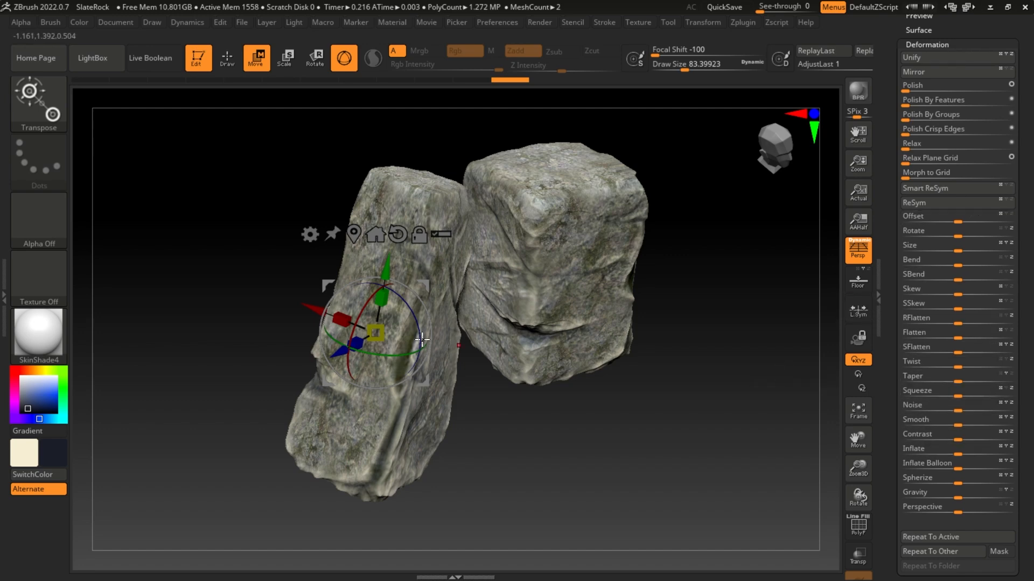
{"action": "left_click_drag", "start_coordinate": [385, 354], "coordinate": [371, 348]}
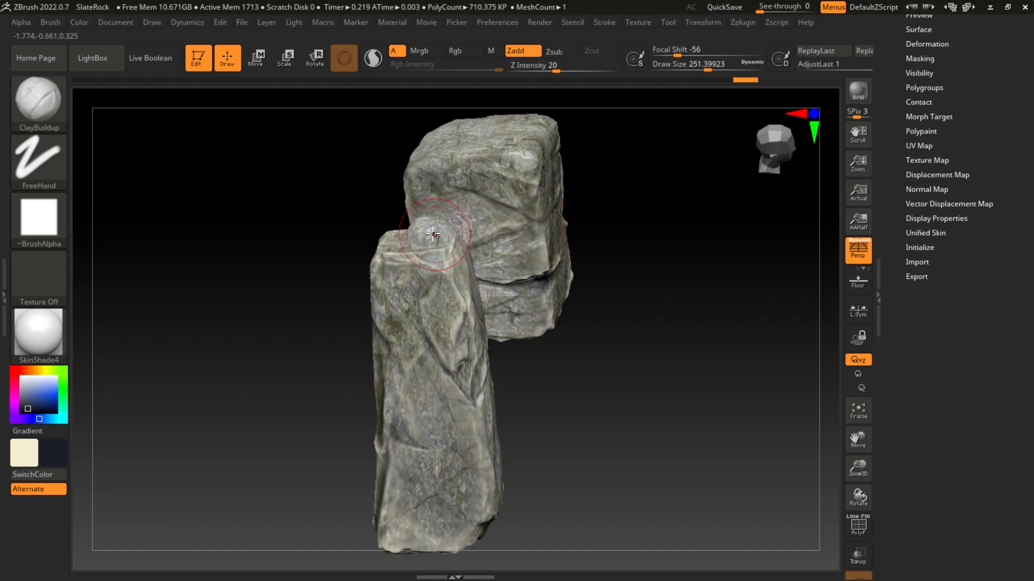
- Build up extra rock mass on the top of the tall rock with the ClayBuildup brush
{"action": "left_click_drag", "start_coordinate": [423, 220], "coordinate": [403, 274]}
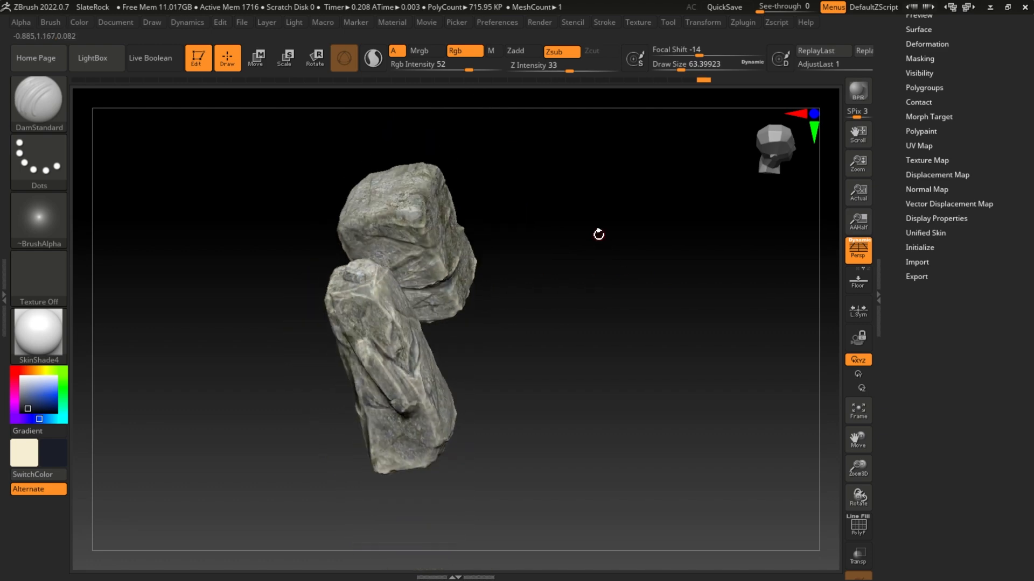
{"action": "left_click_drag", "start_coordinate": [597, 233], "coordinate": [597, 260]}
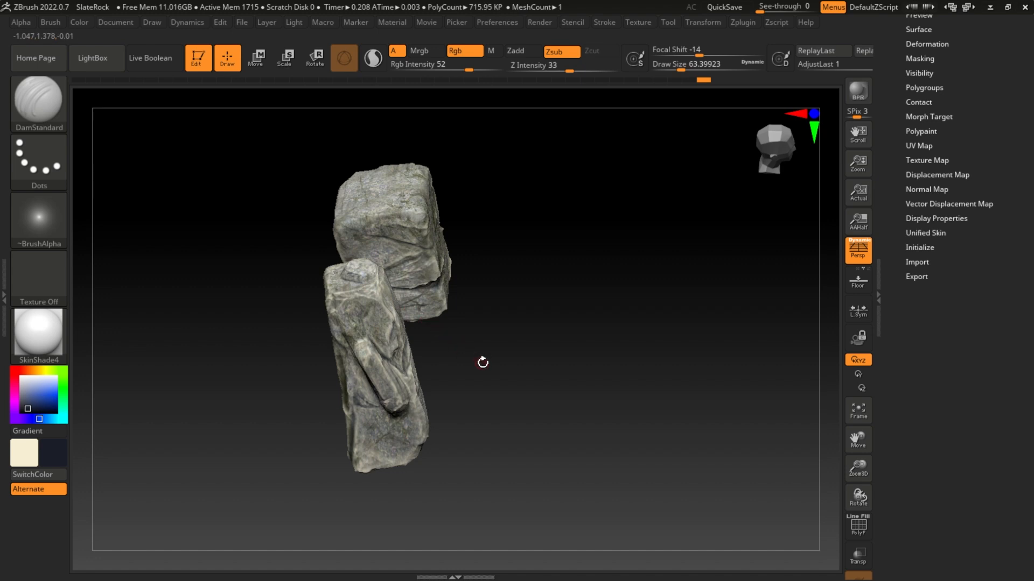
{"action": "right_click_drag", "start_coordinate": [483, 343], "coordinate": [494, 402], "text": "ctrl"}
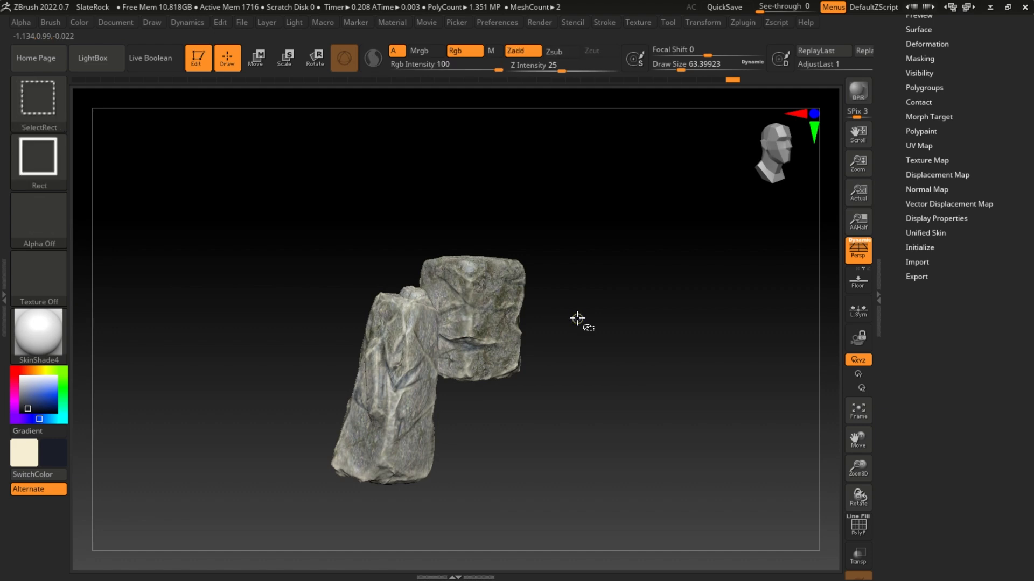
- Duplicate the rock subtool again and move the new copy sideways with the gizmo
{"action": "key", "text": "ctrl+shift+d"}
{"action": "left_click", "coordinate": [268, 65]}
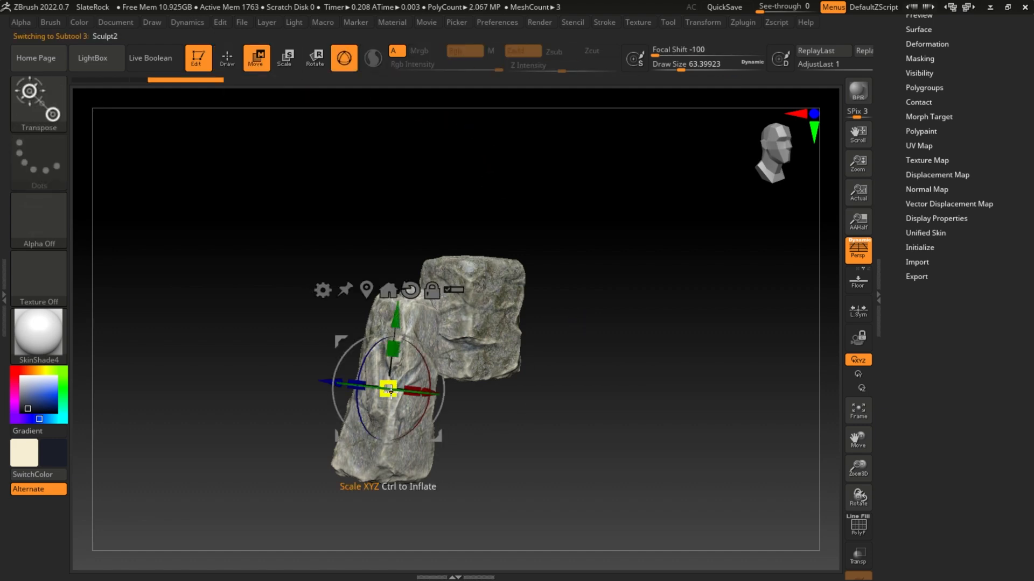
{"action": "left_click_drag", "start_coordinate": [330, 382], "coordinate": [428, 392]}
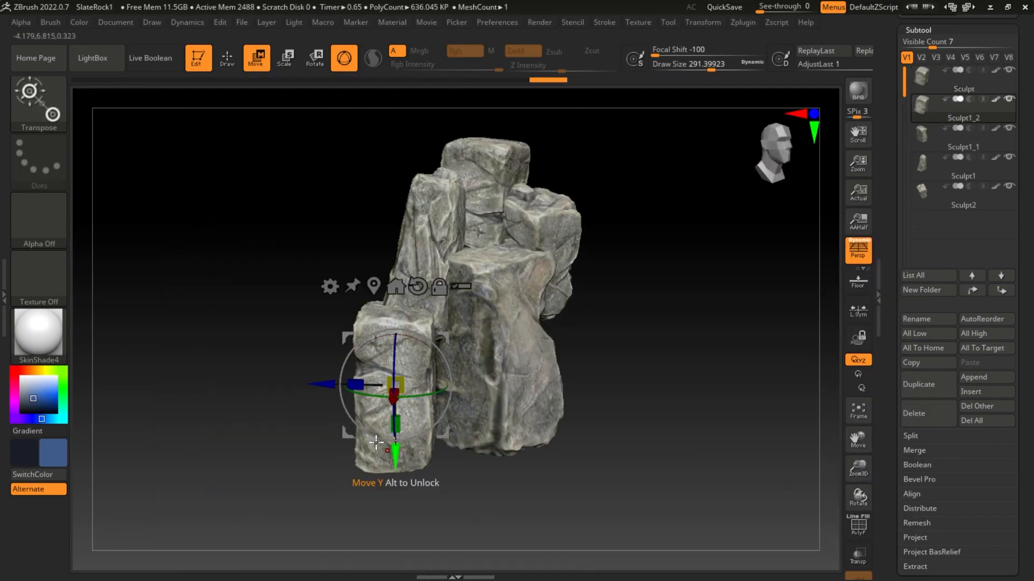
- Build up clay forms on the narrow upright rock at the side of the cluster with the ClayBuildup brush
{"action": "left_click", "coordinate": [938, 85]}
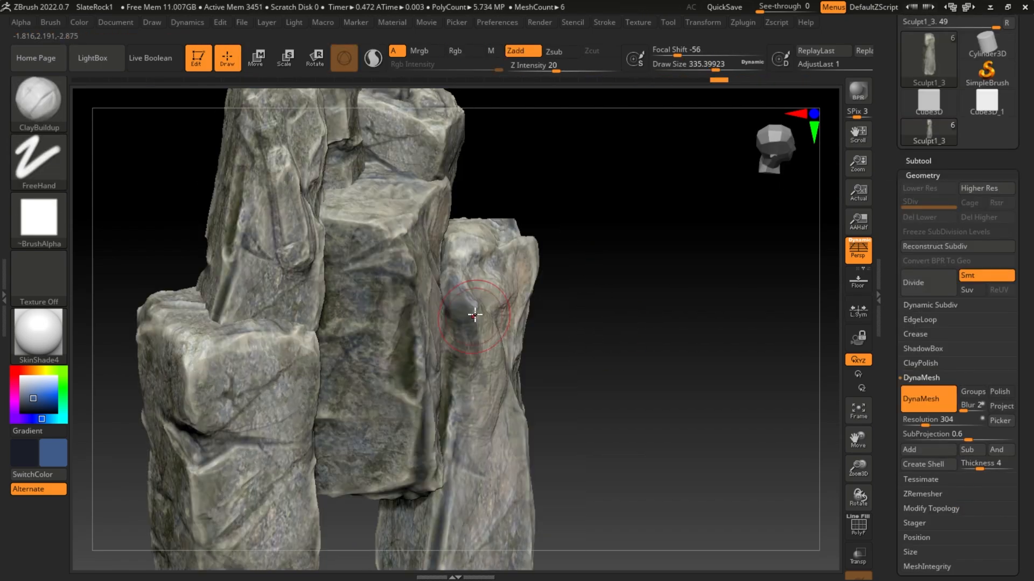
{"action": "left_click_drag", "start_coordinate": [473, 312], "coordinate": [627, 364]}
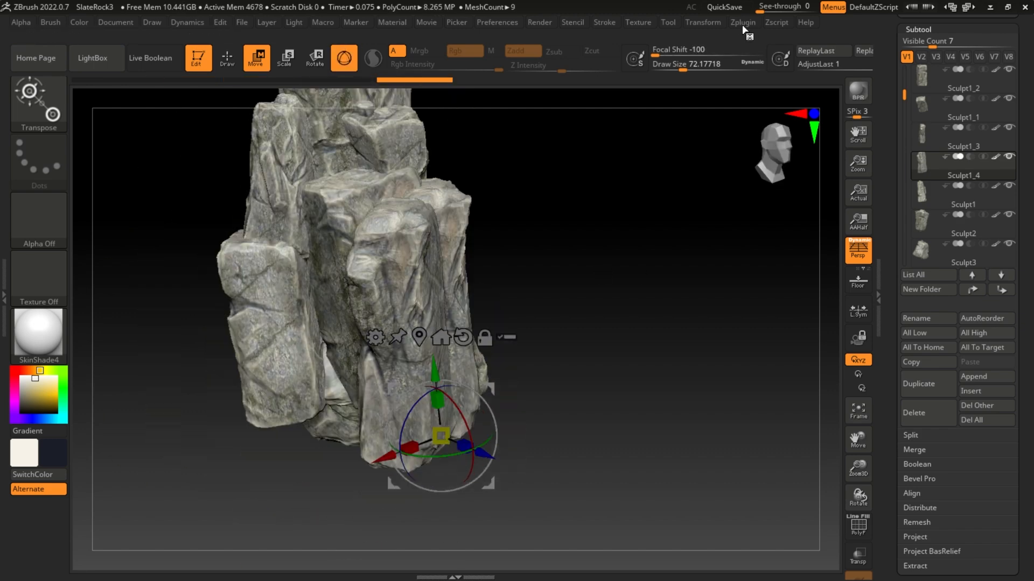
- Mirror the selected narrow rock subtool with SubTool Master, appending it as a new subtool across the Y axis
{"action": "left_click", "coordinate": [744, 26]}
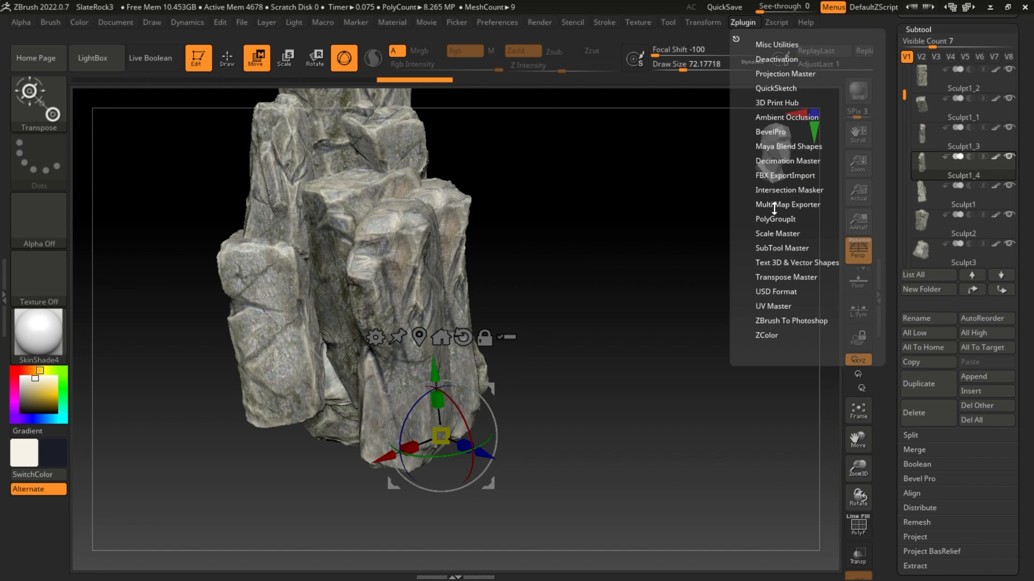
{"action": "left_click", "coordinate": [778, 248]}
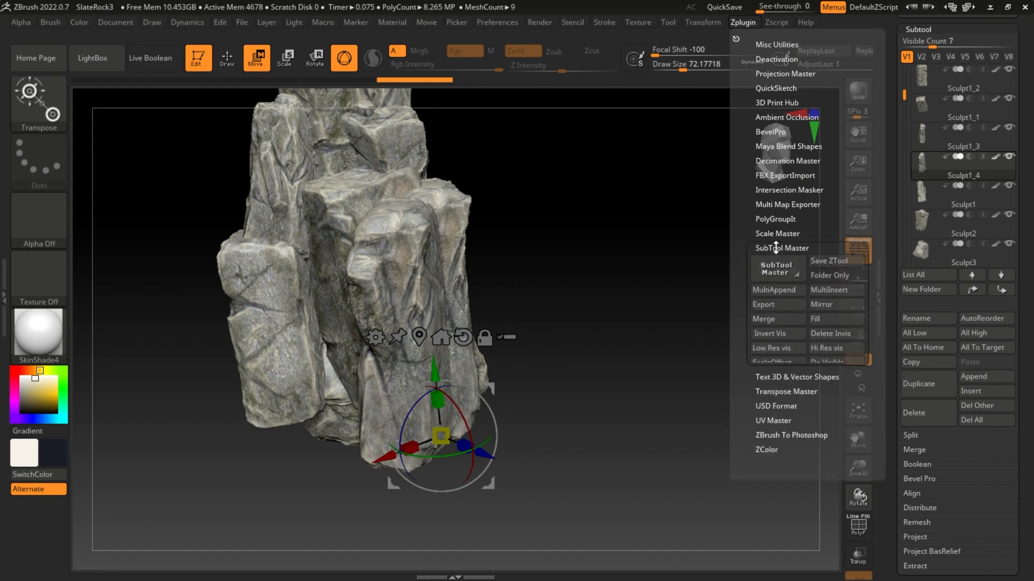
{"action": "left_click", "coordinate": [835, 307]}
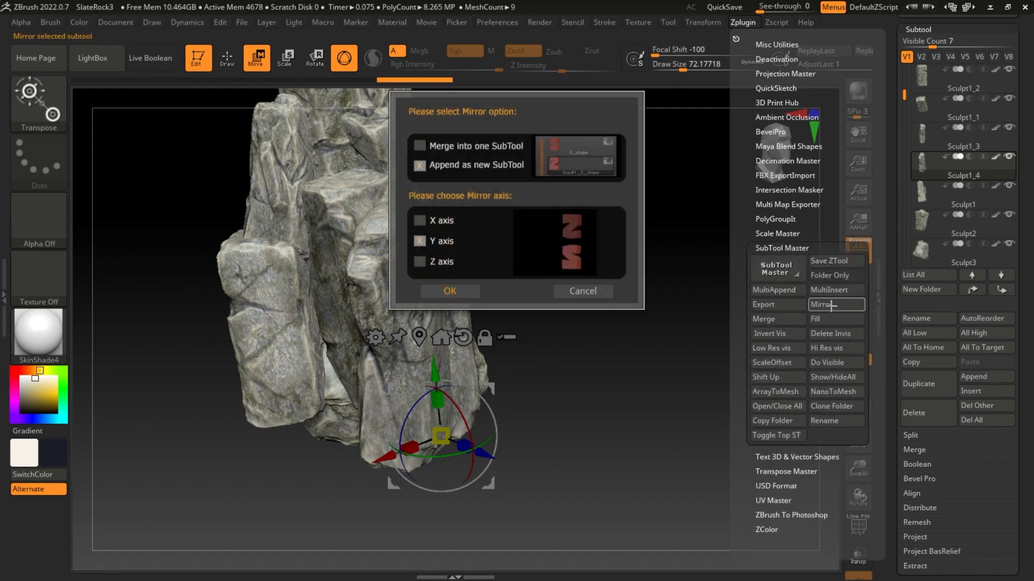
{"action": "left_click", "coordinate": [449, 291]}
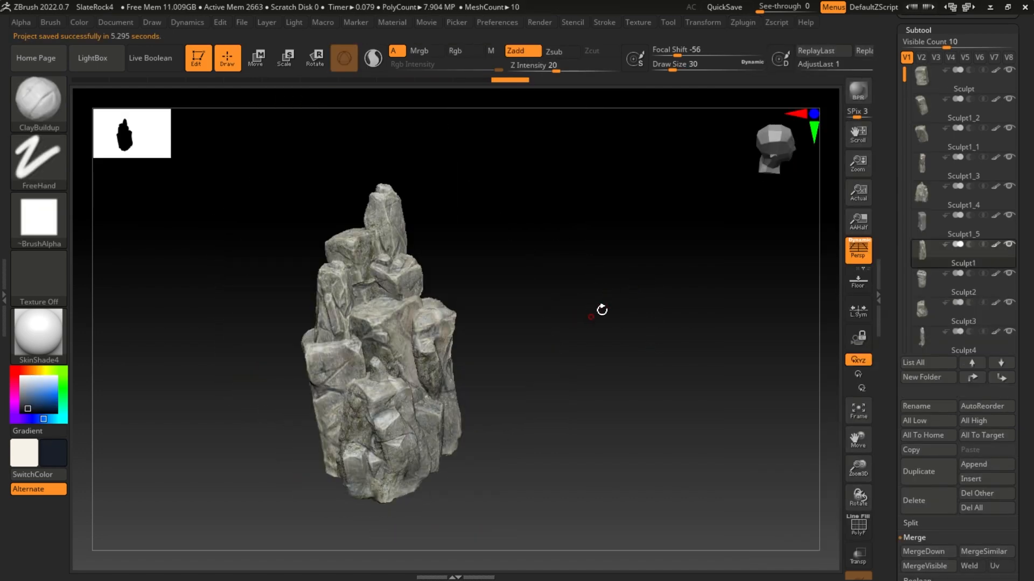
- Compare the tools in the tool list and switch to the merged rock formation Merged_Sculpt1
{"action": "left_click_drag", "start_coordinate": [559, 333], "coordinate": [533, 300]}
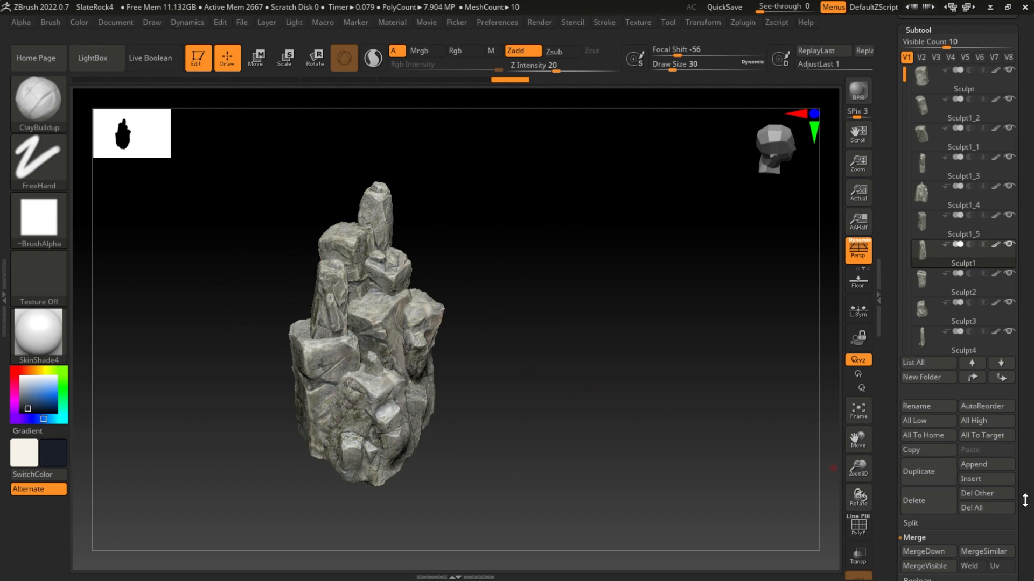
{"action": "left_click_drag", "start_coordinate": [1024, 500], "coordinate": [1024, 465]}
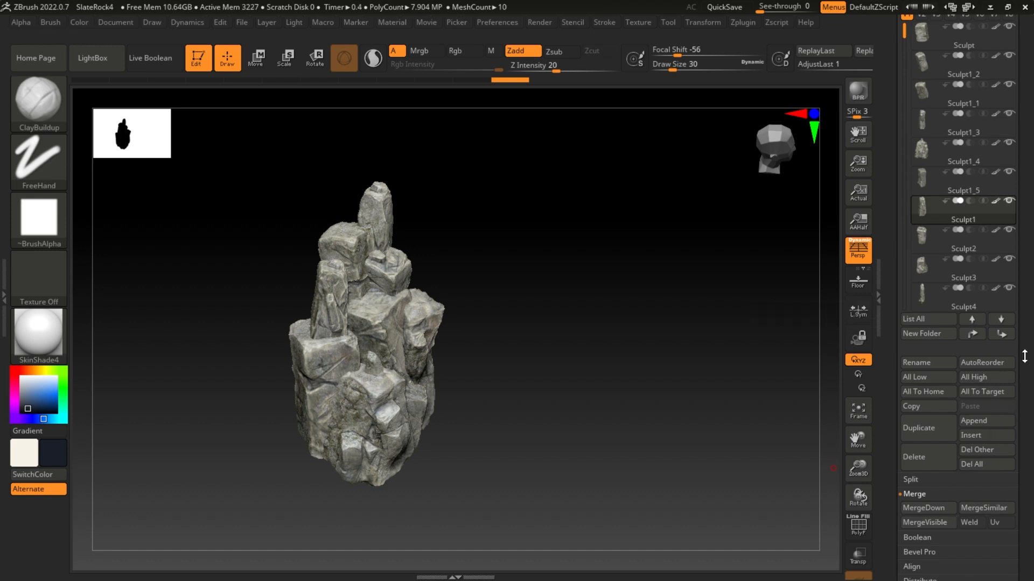
{"action": "left_click_drag", "start_coordinate": [1025, 356], "coordinate": [1032, 470]}
{"action": "left_click", "coordinate": [922, 280]}
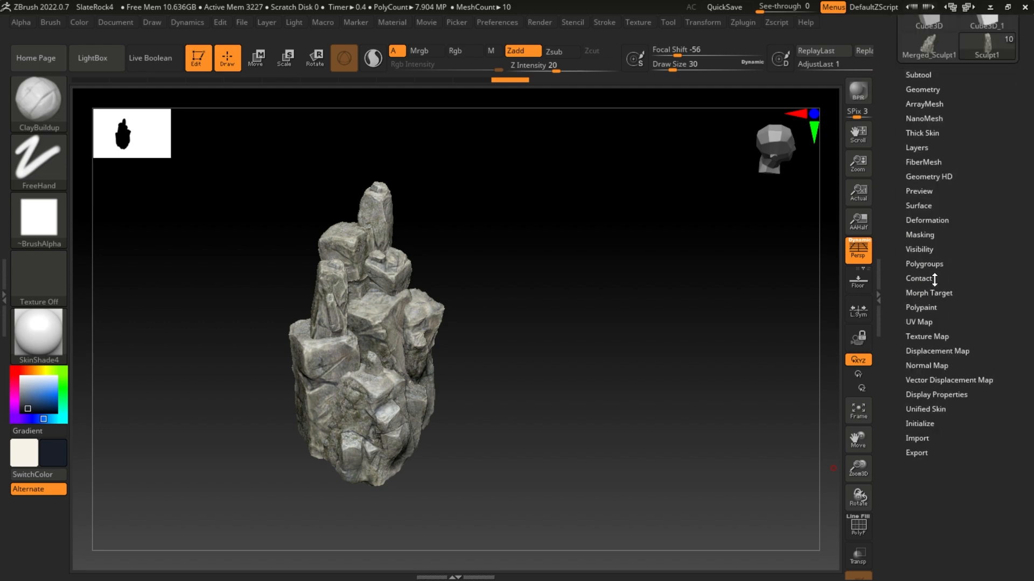
{"action": "mouse_move", "coordinate": [919, 204]}
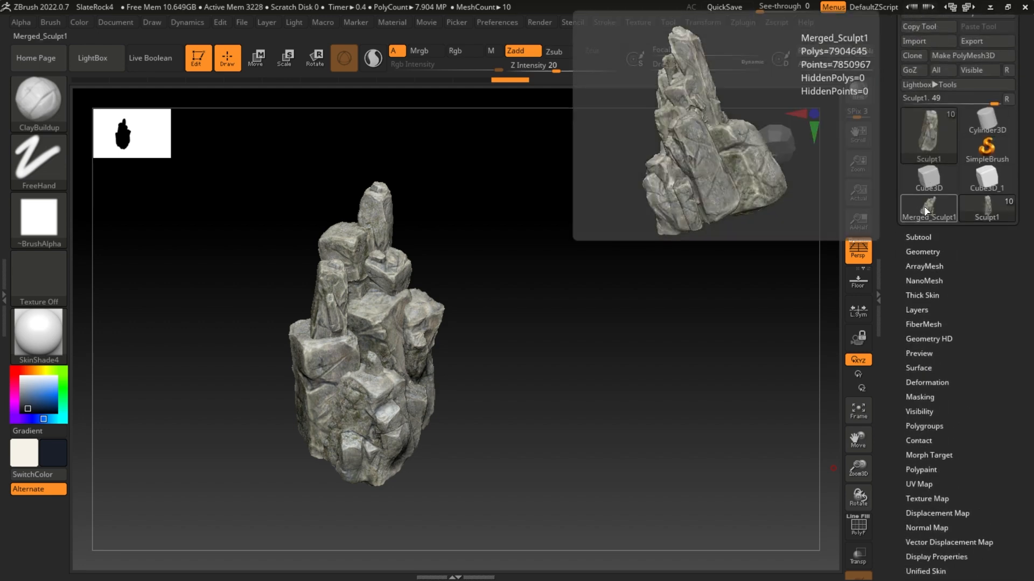
{"action": "mouse_move", "coordinate": [991, 207]}
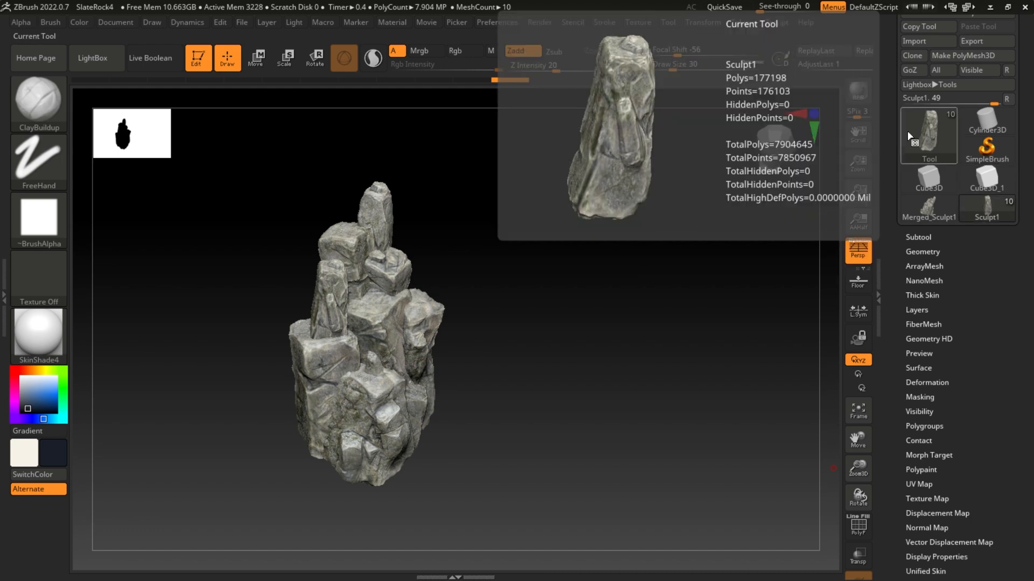
{"action": "left_click", "coordinate": [929, 238]}
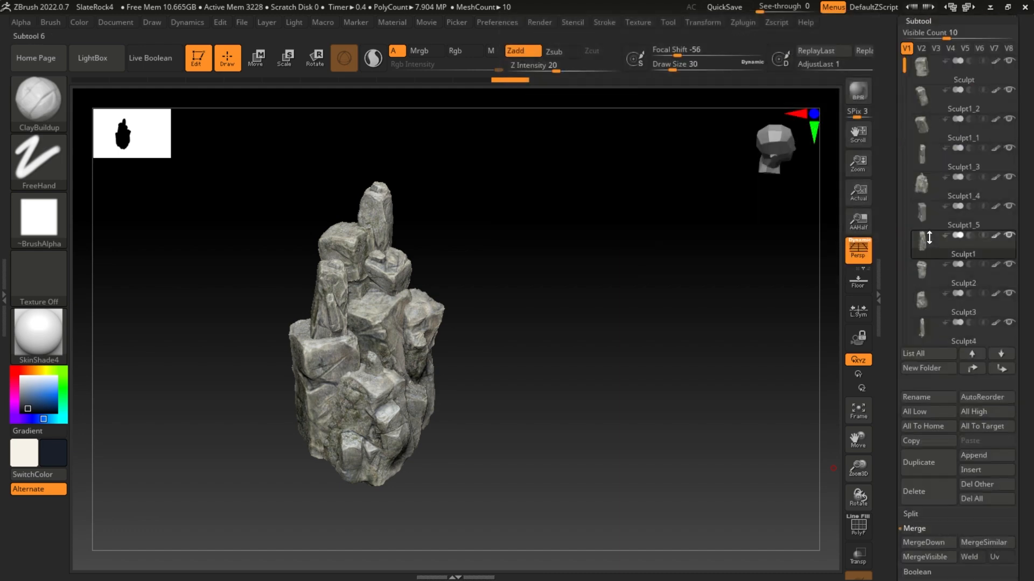
{"action": "left_click_drag", "start_coordinate": [1031, 103], "coordinate": [1028, 173]}
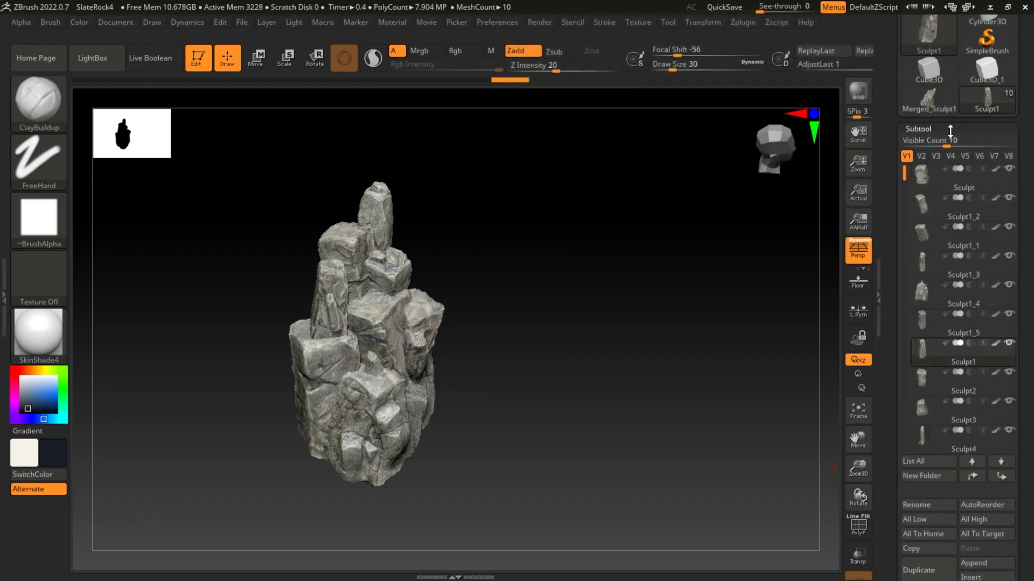
{"action": "left_click", "coordinate": [950, 129]}
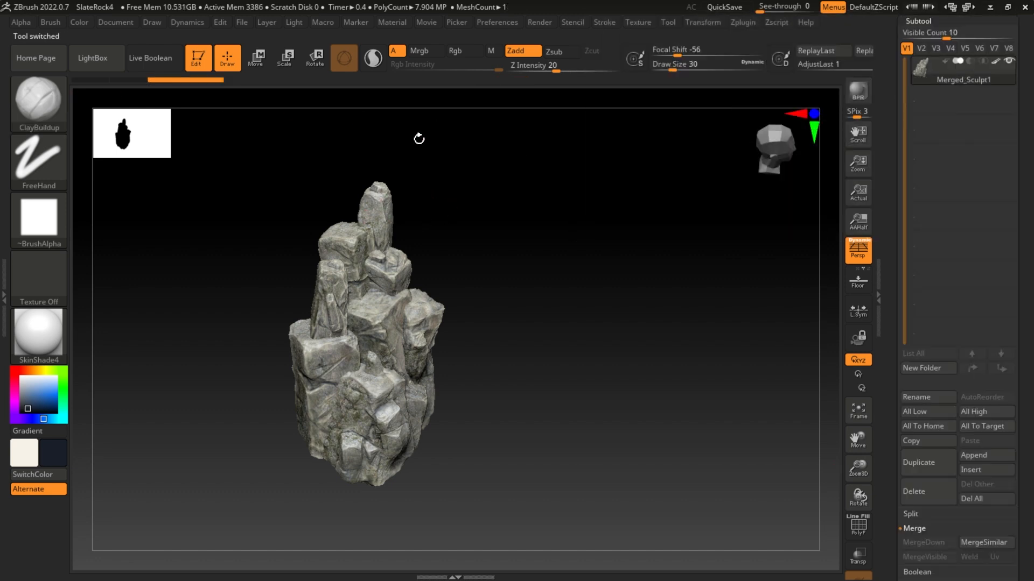
{"action": "left_click_drag", "start_coordinate": [653, 219], "coordinate": [645, 251]}
{"action": "left_click_drag", "start_coordinate": [514, 265], "coordinate": [522, 233]}
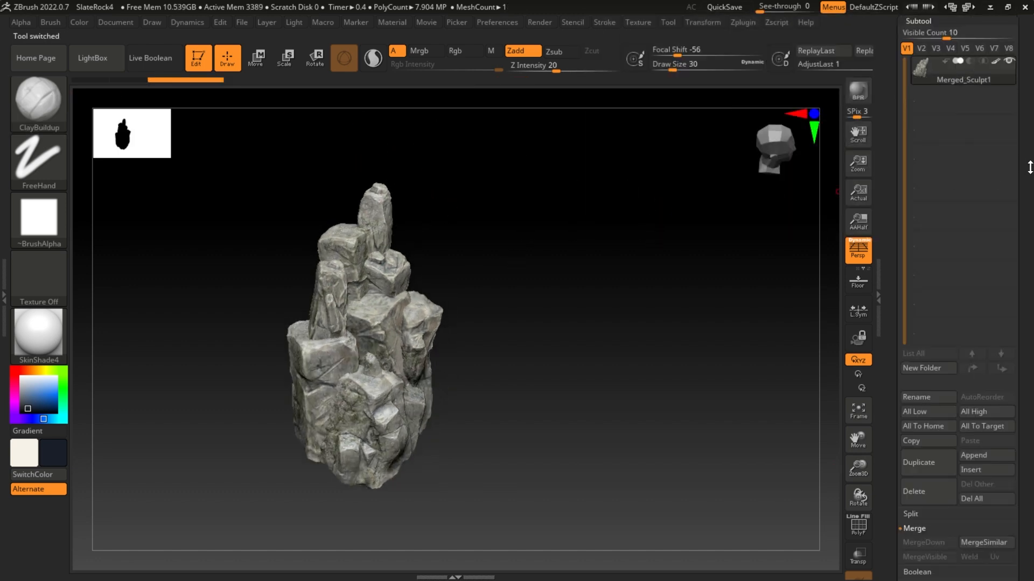
- Open the merged rock formation's geometry settings and remesh it with DynaMesh
{"action": "left_click_drag", "start_coordinate": [1030, 168], "coordinate": [1025, 243]}
{"action": "left_click", "coordinate": [931, 196]}
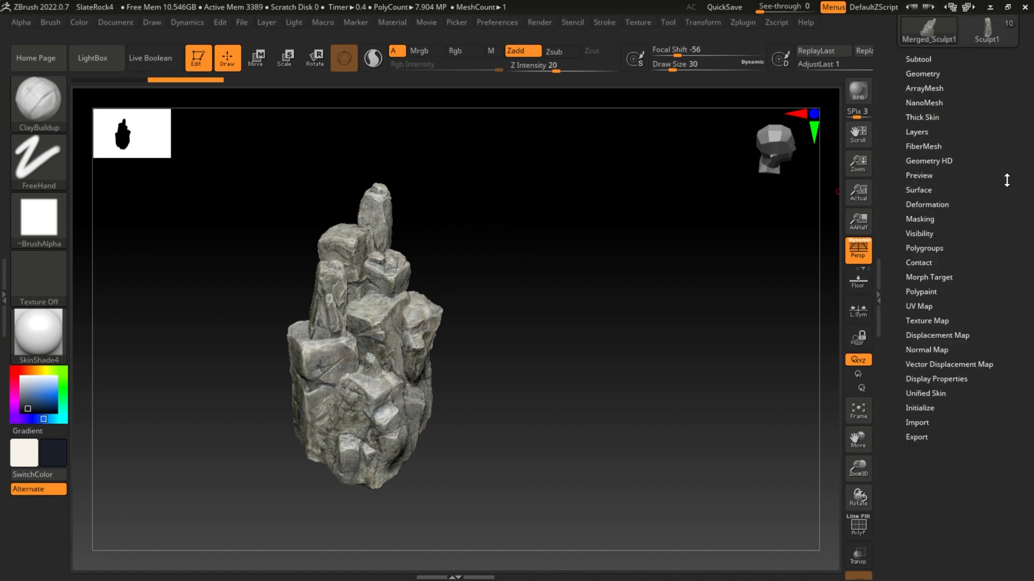
{"action": "left_click_drag", "start_coordinate": [1005, 179], "coordinate": [1002, 281]}
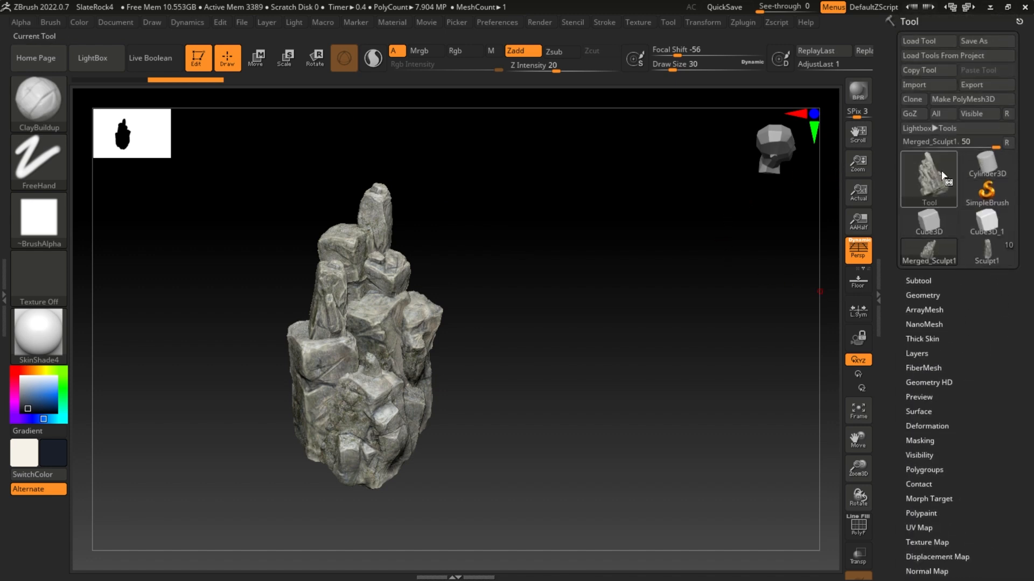
{"action": "left_click", "coordinate": [922, 295]}
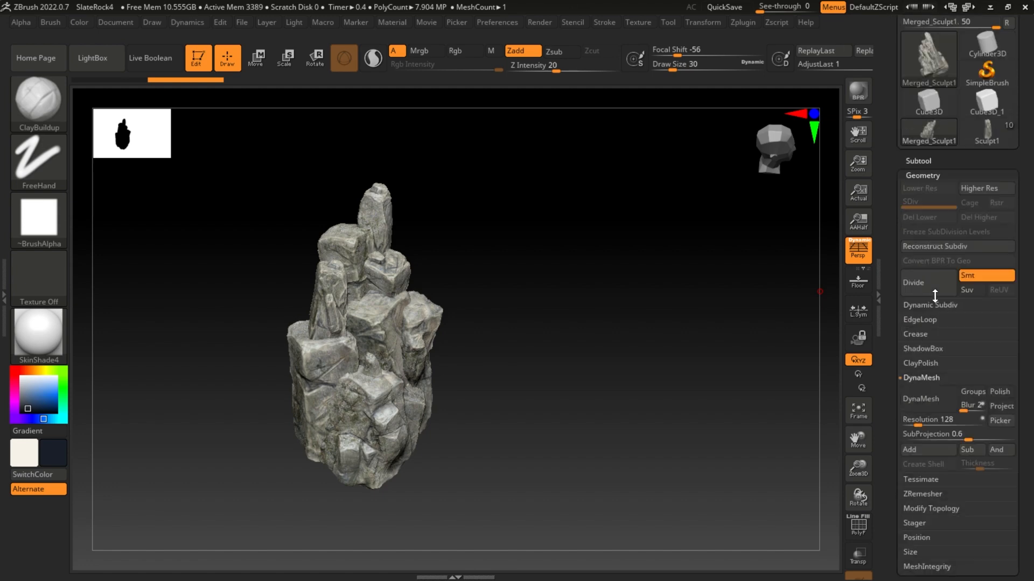
{"action": "left_click_drag", "start_coordinate": [569, 246], "coordinate": [565, 265]}
{"action": "mouse_move", "coordinate": [565, 301]}
{"action": "left_mouse_down", "text": "alt"}
{"action": "mouse_move", "coordinate": [600, 339]}
{"action": "mouse_move", "coordinate": [619, 312]}
{"action": "left_mouse_up", "text": "alt"}
{"action": "mouse_move", "coordinate": [576, 438]}
{"action": "left_mouse_down", "text": "alt"}
{"action": "mouse_move", "coordinate": [687, 383]}
{"action": "mouse_move", "coordinate": [701, 260]}
{"action": "left_mouse_up", "text": "alt"}
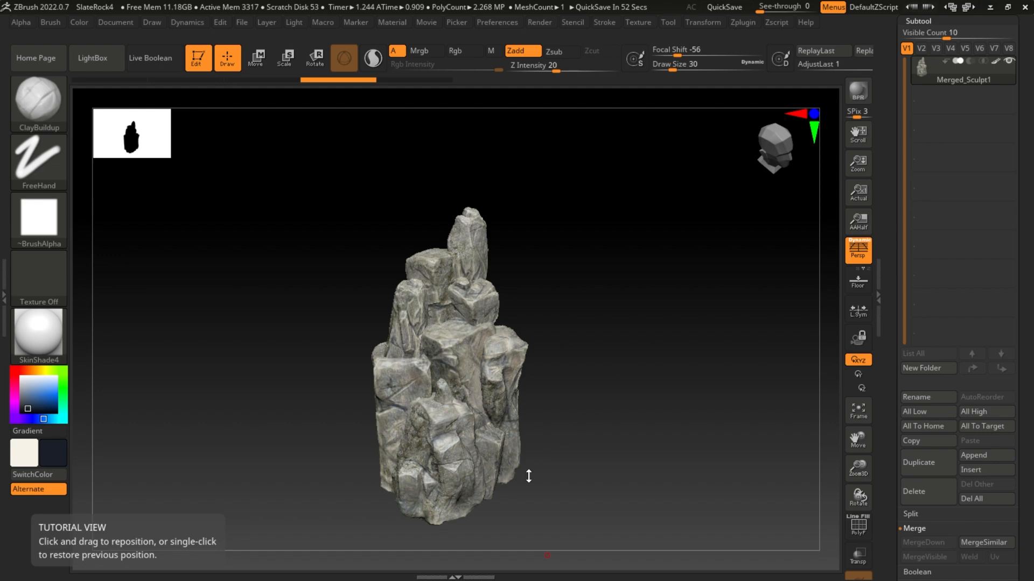
{"action": "left_click_drag", "start_coordinate": [578, 399], "coordinate": [582, 409]}
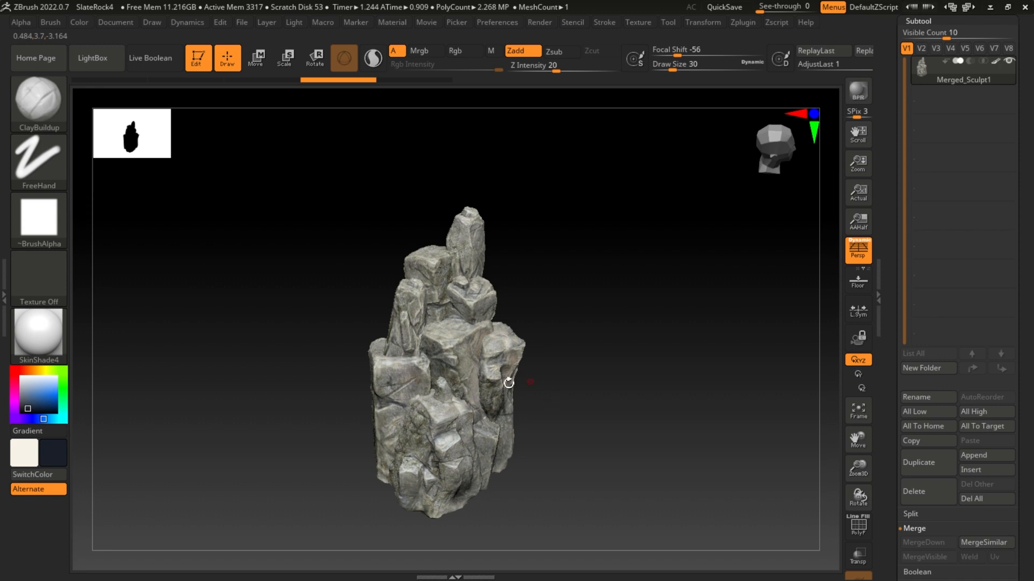
- Insert a Cube3D subtool and place it under the rock formation as a wide base slab
{"action": "left_click", "coordinate": [1012, 471]}
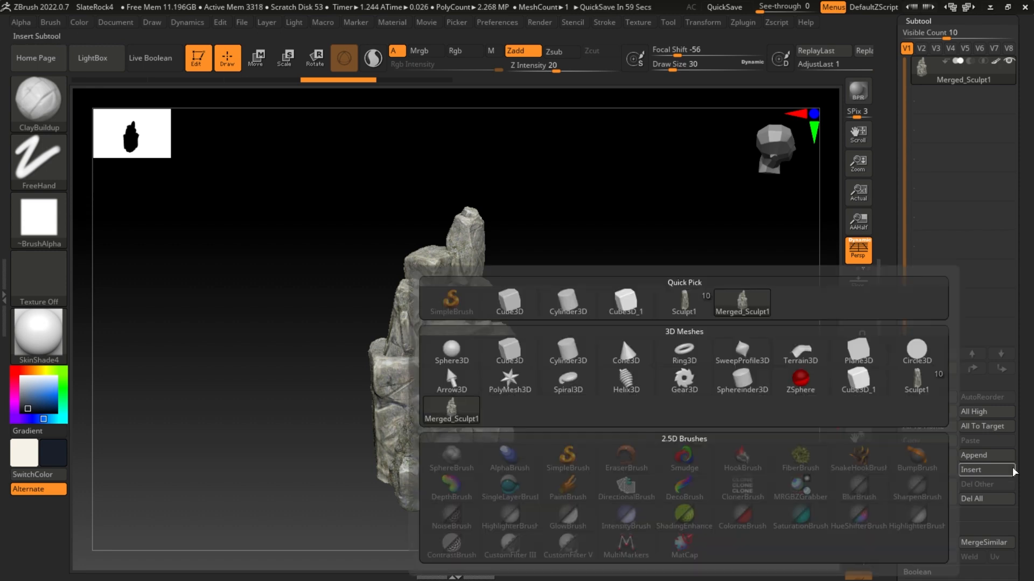
{"action": "left_click", "coordinate": [523, 368]}
{"action": "key", "text": "w"}
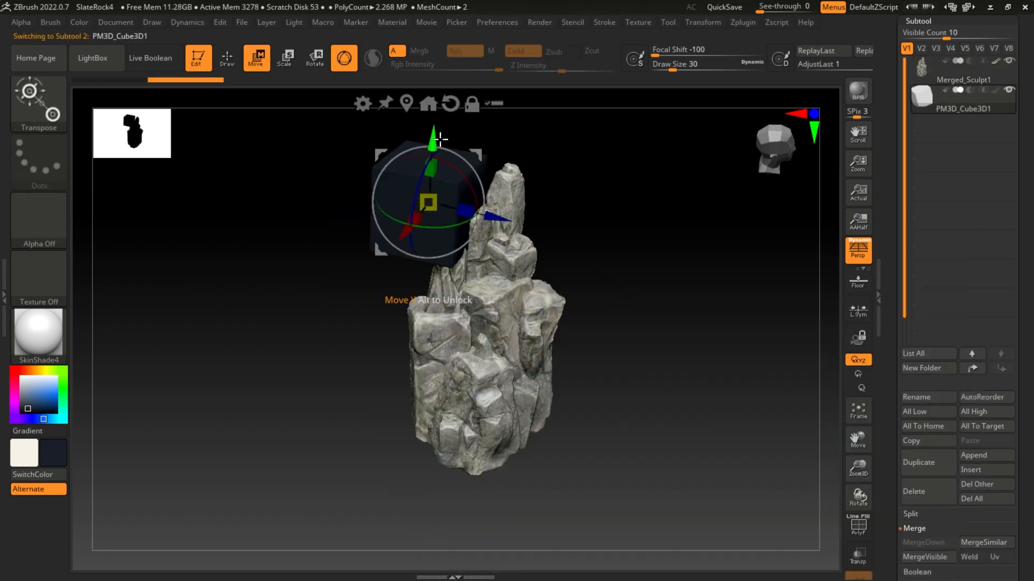
{"action": "left_click_drag", "start_coordinate": [427, 201], "coordinate": [406, 420]}
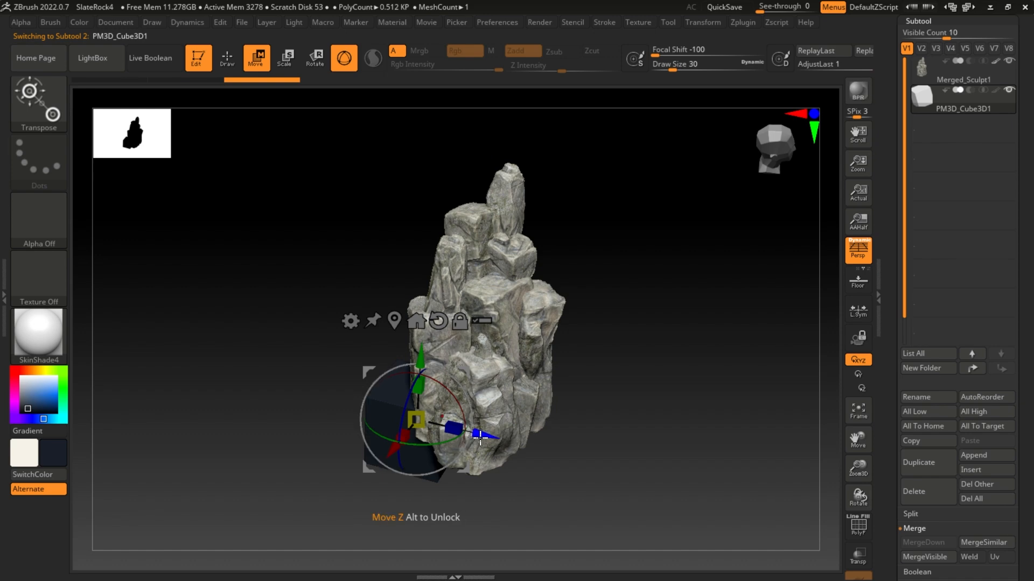
{"action": "left_click_drag", "start_coordinate": [479, 437], "coordinate": [503, 431]}
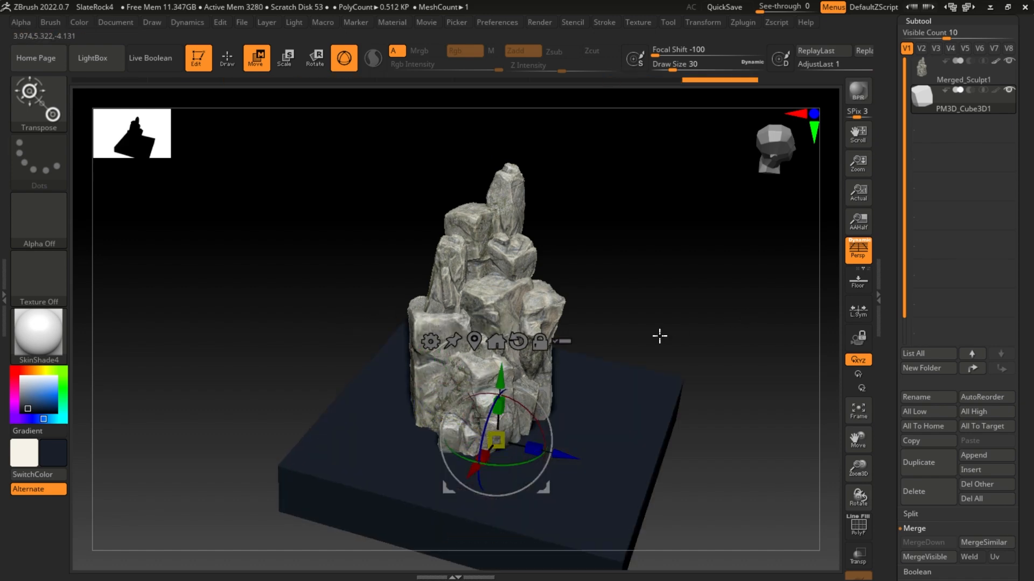
- Flatten the base slab and, with DynaMesh at resolution 128, sculpt it into uneven ground using the ClayBuildup brush
{"action": "left_click_drag", "start_coordinate": [659, 336], "coordinate": [545, 495]}
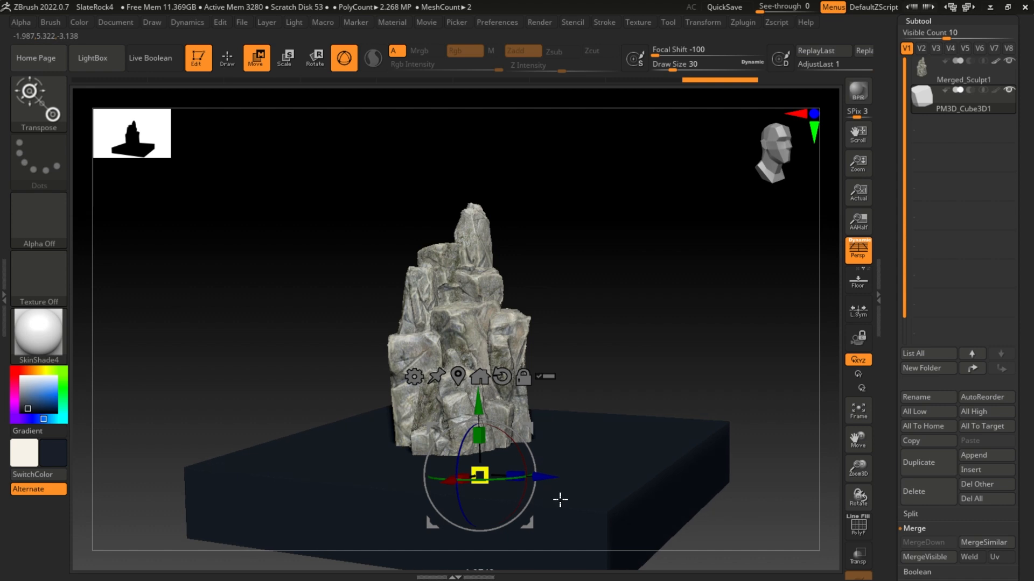
{"action": "left_click_drag", "start_coordinate": [599, 372], "coordinate": [619, 307]}
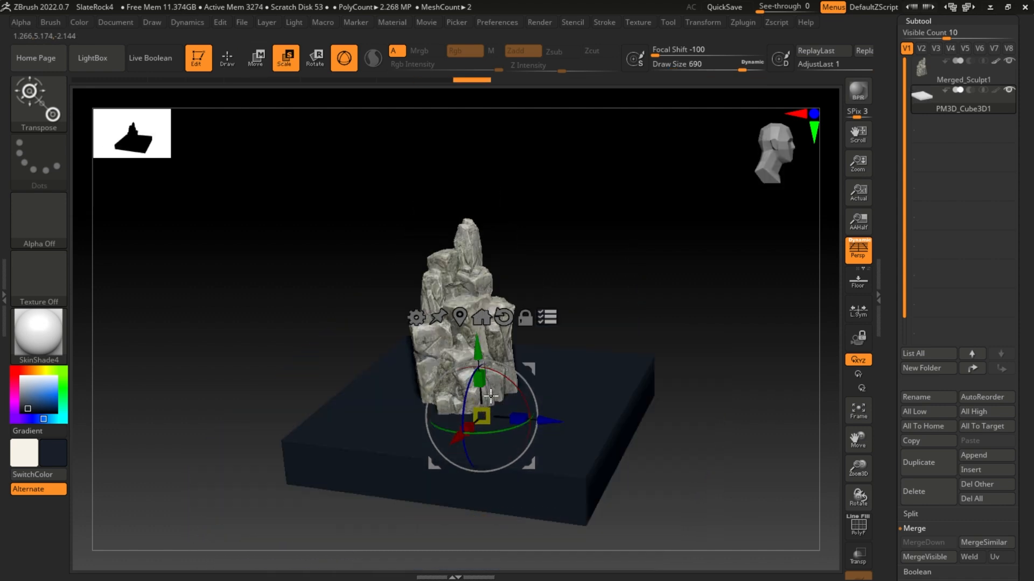
{"action": "left_click_drag", "start_coordinate": [490, 412], "coordinate": [392, 347]}
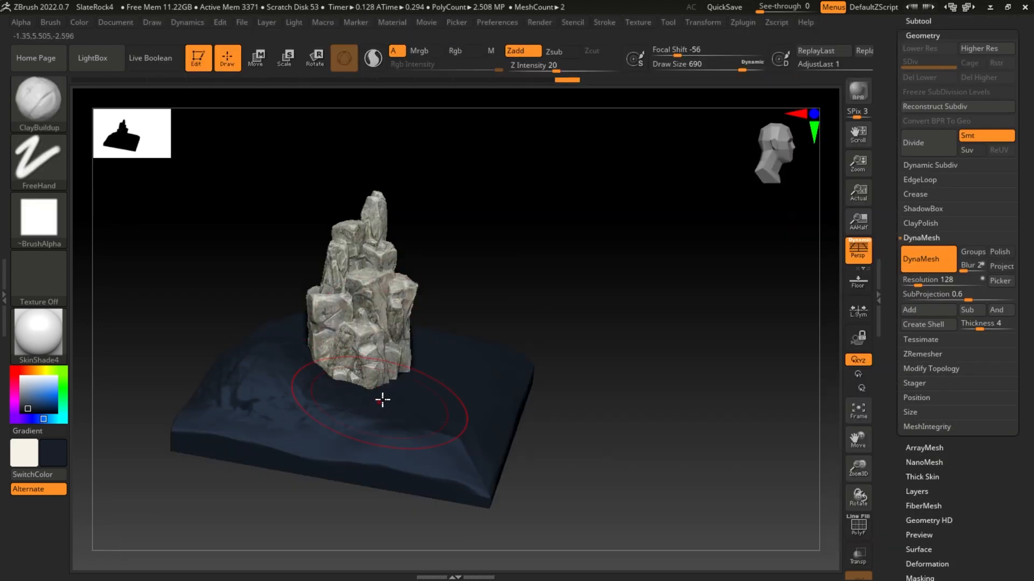
{"action": "left_click_drag", "start_coordinate": [560, 323], "coordinate": [600, 313]}
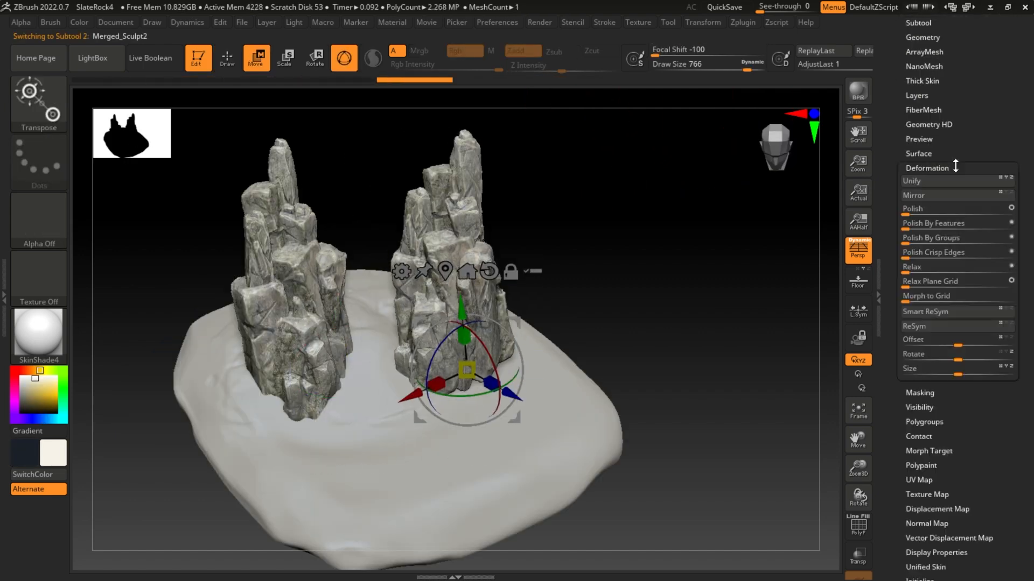
- Try a slight Taper deformation on the duplicated rock formation and undo it
{"action": "scroll", "coordinate": [1009, 378], "scroll_direction": "down", "scroll_amount": 5}
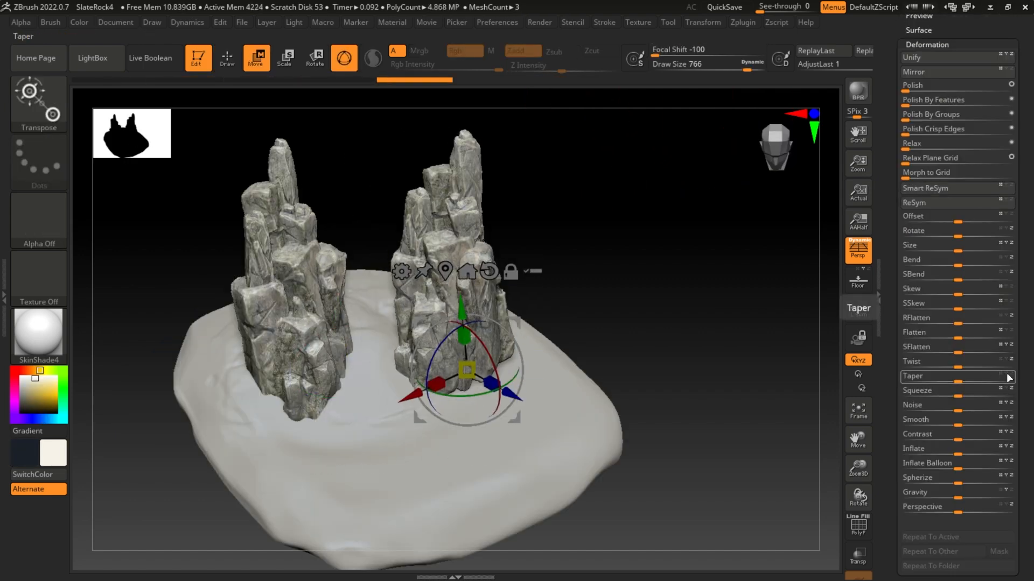
{"action": "left_click", "coordinate": [1007, 374]}
{"action": "left_click_drag", "start_coordinate": [958, 379], "coordinate": [972, 378]}
{"action": "key", "text": "ctrl+z"}
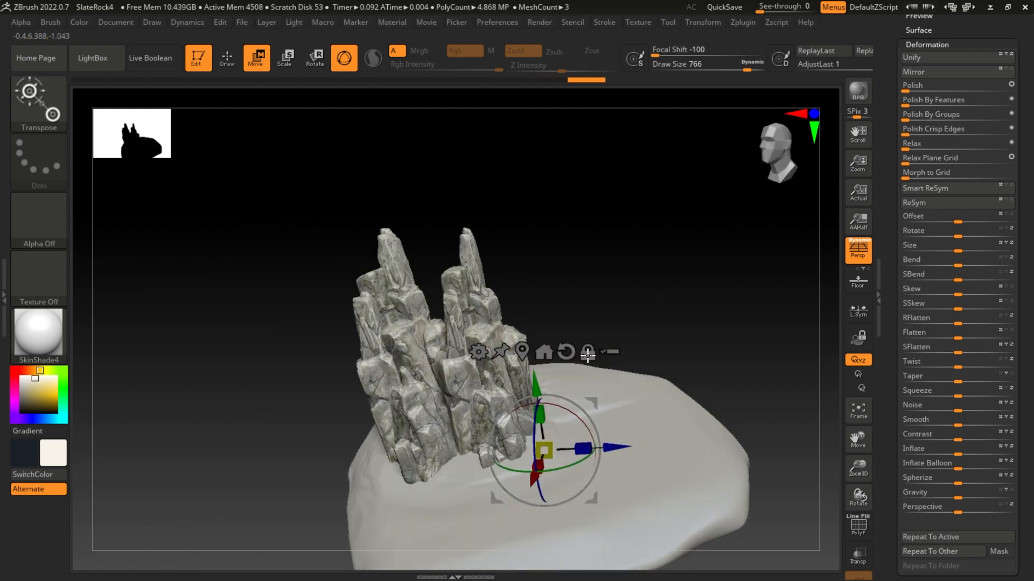
- Mirror the duplicated rock formation with SubTool Master and select the Merged_Sculpt3 subtool
{"action": "left_click", "coordinate": [743, 22]}
{"action": "left_click", "coordinate": [800, 252]}
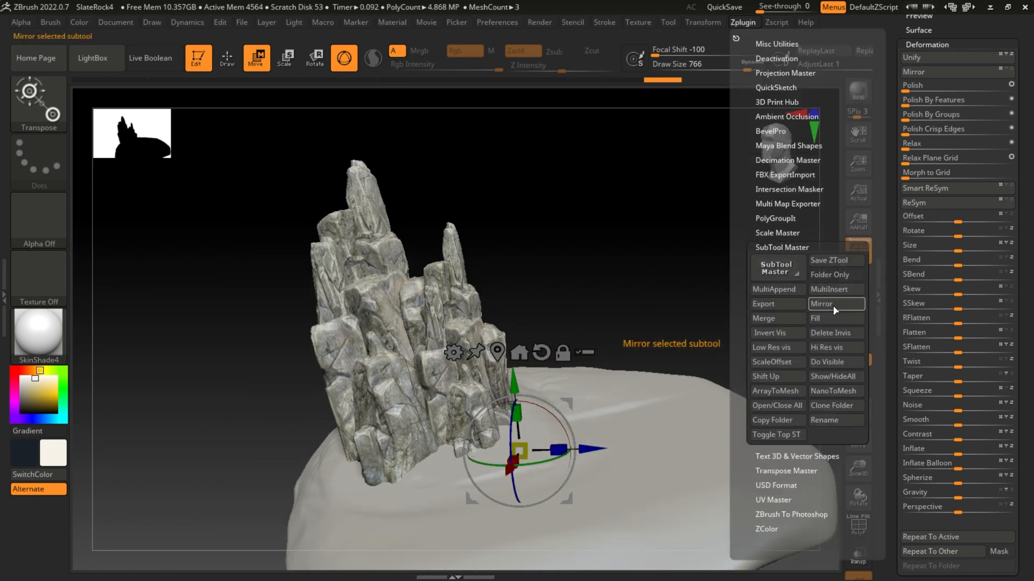
{"action": "left_click", "coordinate": [796, 323]}
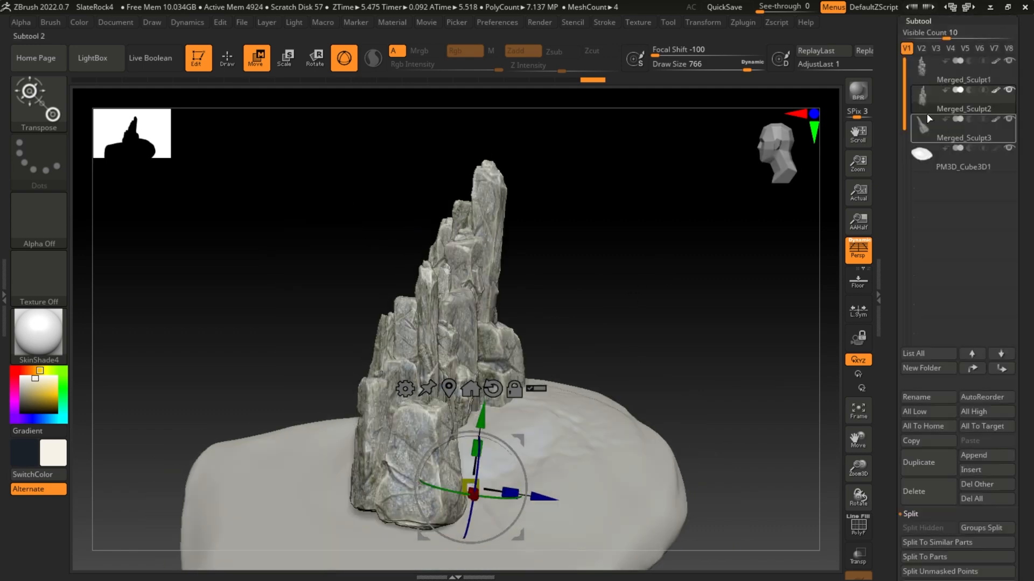
{"action": "left_click", "coordinate": [927, 120]}
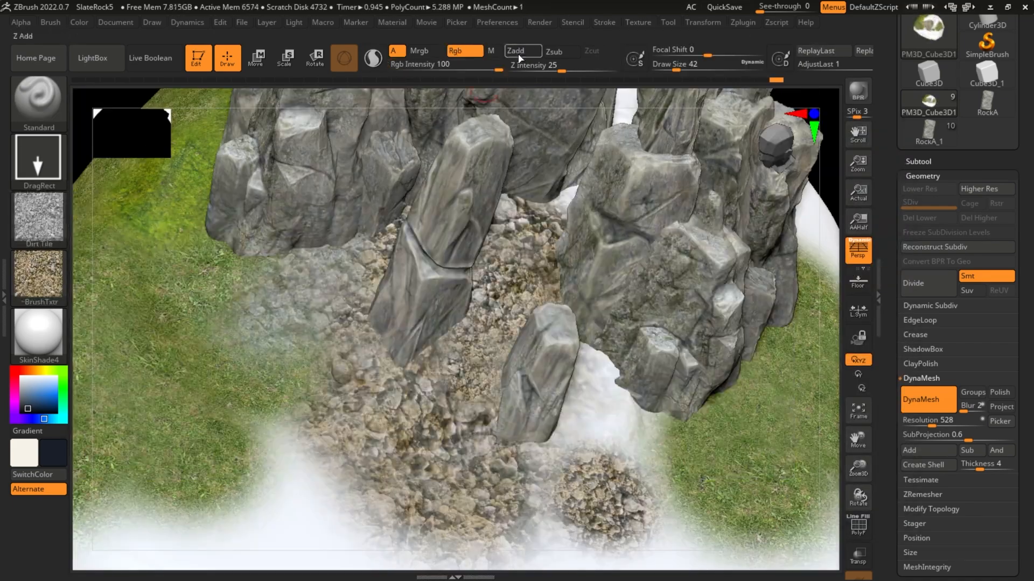
- Enable Zadd alongside Rgb on the Standard brush for detailing the pebble ground, and review the whole terrain sculpt
{"action": "left_click", "coordinate": [518, 52]}
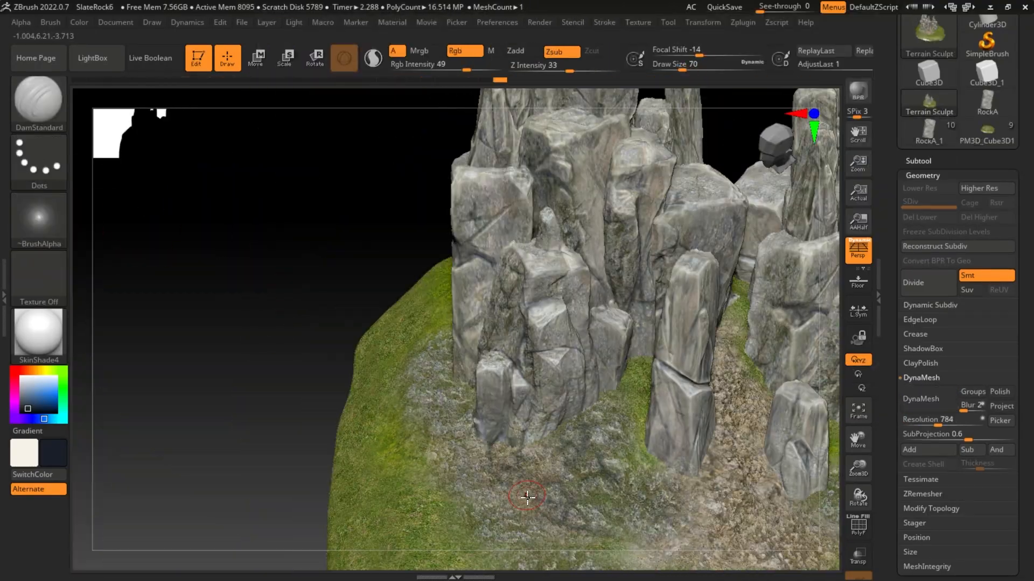
{"action": "mouse_move", "coordinate": [930, 105]}
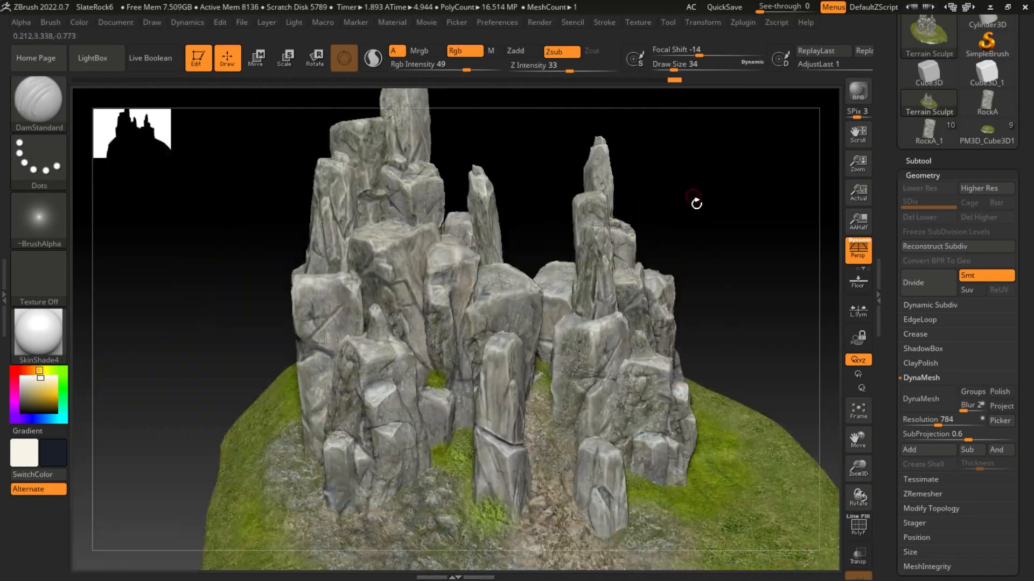
{"action": "mouse_move", "coordinate": [914, 109]}
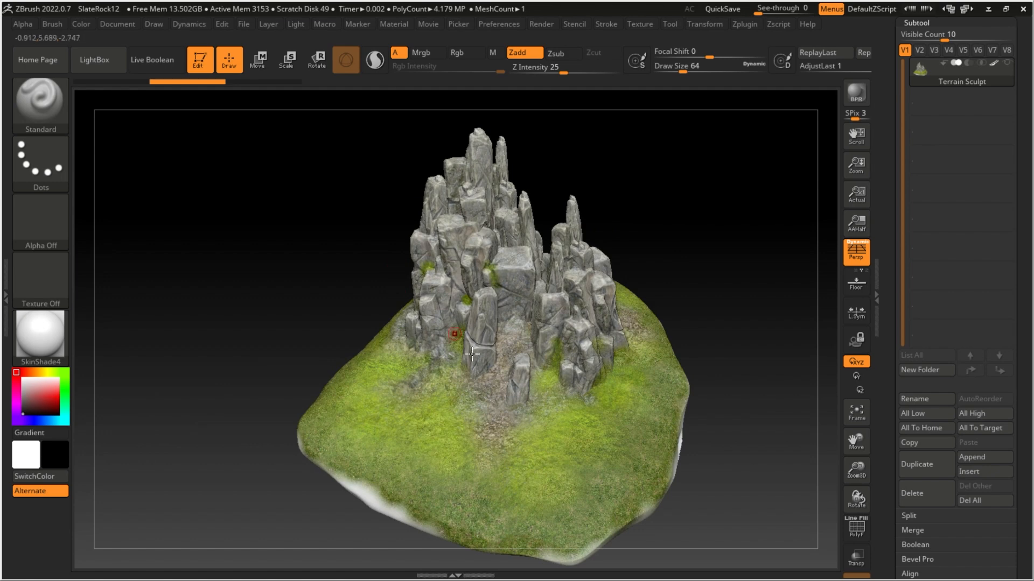
{"action": "left_click_drag", "start_coordinate": [686, 276], "coordinate": [689, 242]}
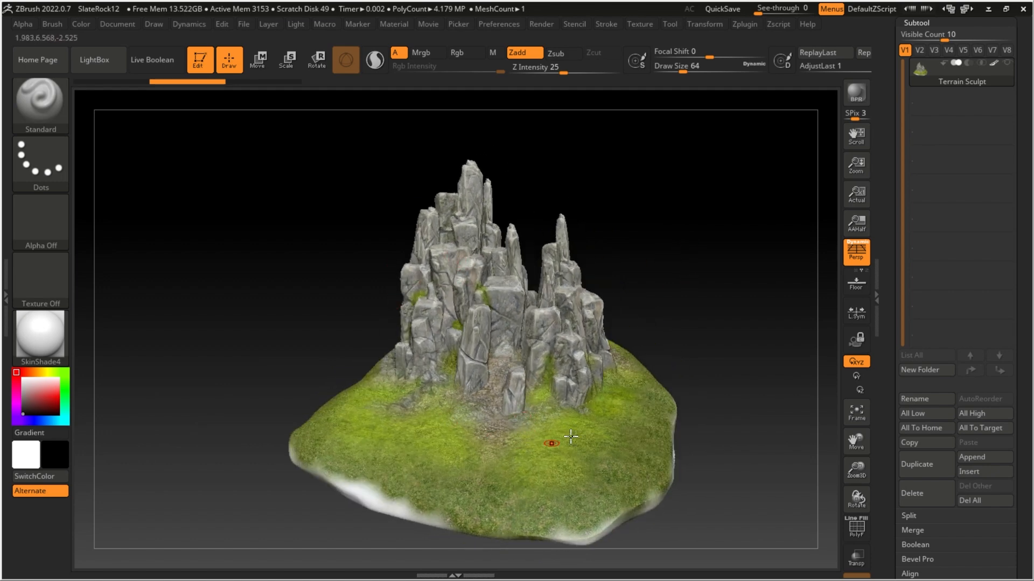
- Set the Ambient Occlusion plugin's ray aperture to 45 for the Terrain Sculpt
{"action": "left_click_drag", "start_coordinate": [659, 296], "coordinate": [667, 283]}
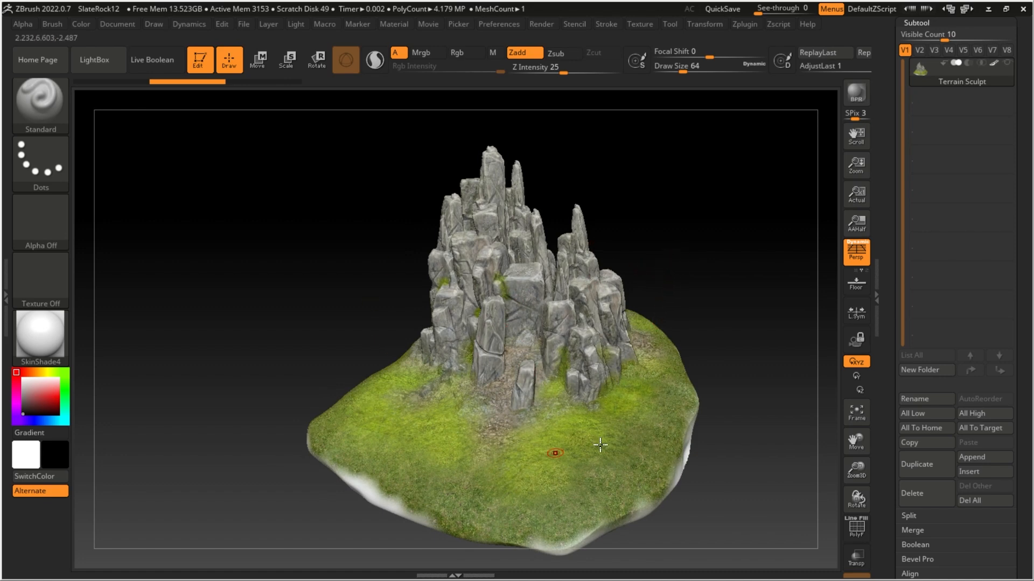
{"action": "mouse_move", "coordinate": [681, 294]}
{"action": "left_mouse_down"}
{"action": "mouse_move", "coordinate": [738, 263]}
{"action": "mouse_move", "coordinate": [687, 262]}
{"action": "mouse_move", "coordinate": [679, 275]}
{"action": "left_mouse_up"}
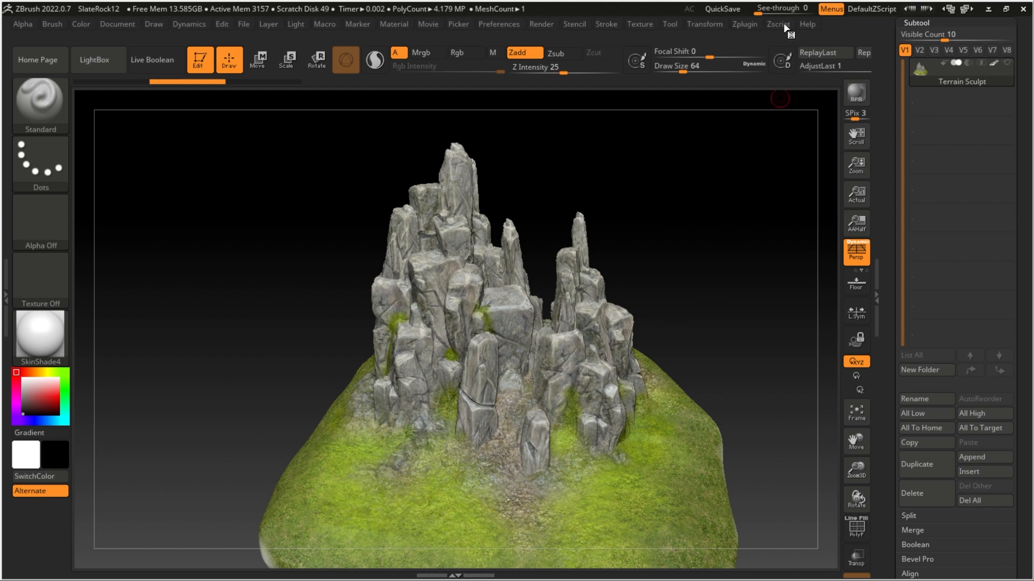
{"action": "left_click", "coordinate": [756, 27]}
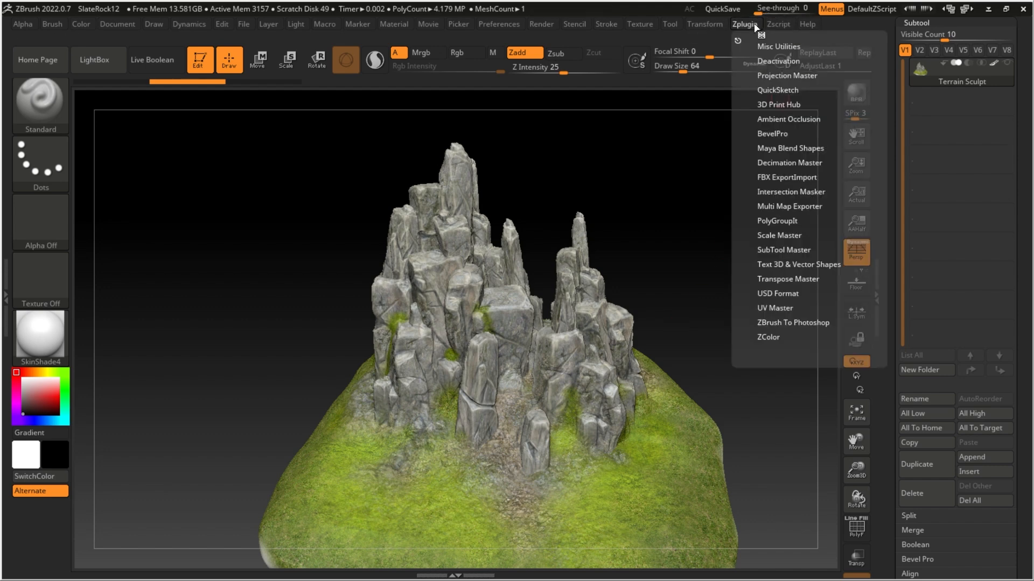
{"action": "left_click", "coordinate": [782, 119]}
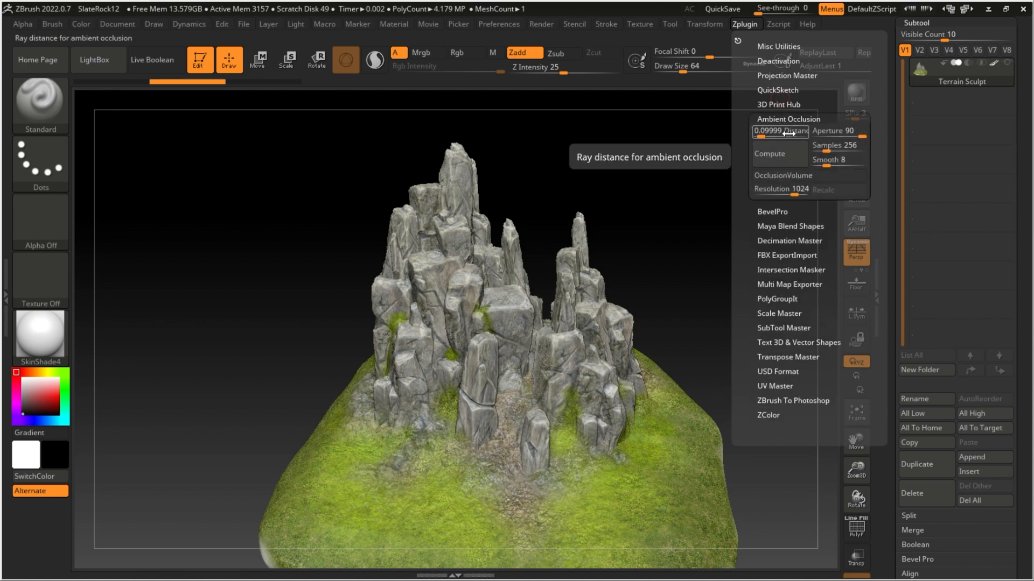
{"action": "left_click", "coordinate": [791, 130]}
{"action": "left_click", "coordinate": [839, 134]}
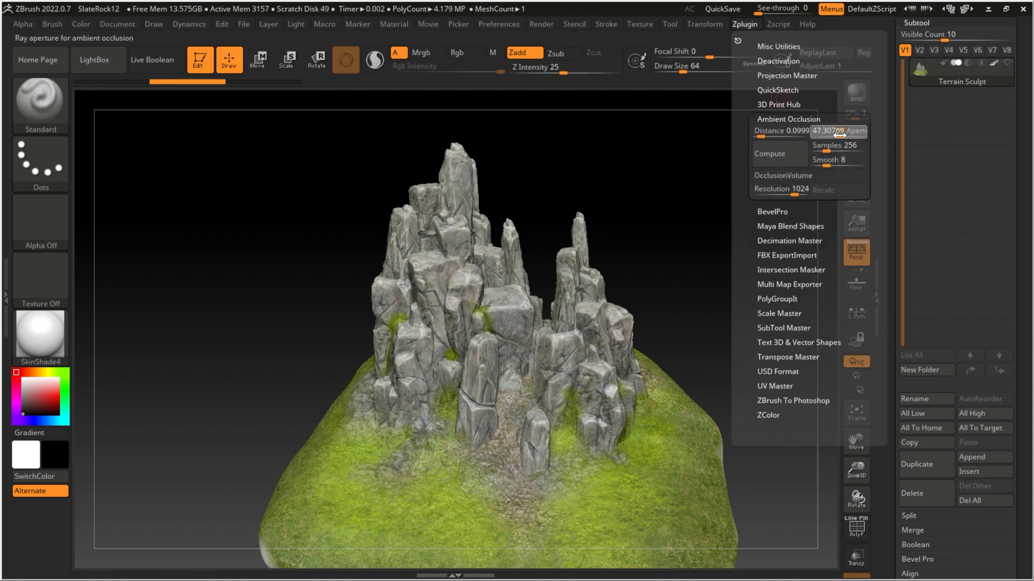
{"action": "type", "text": "45"}
{"action": "left_click", "coordinate": [840, 150]}
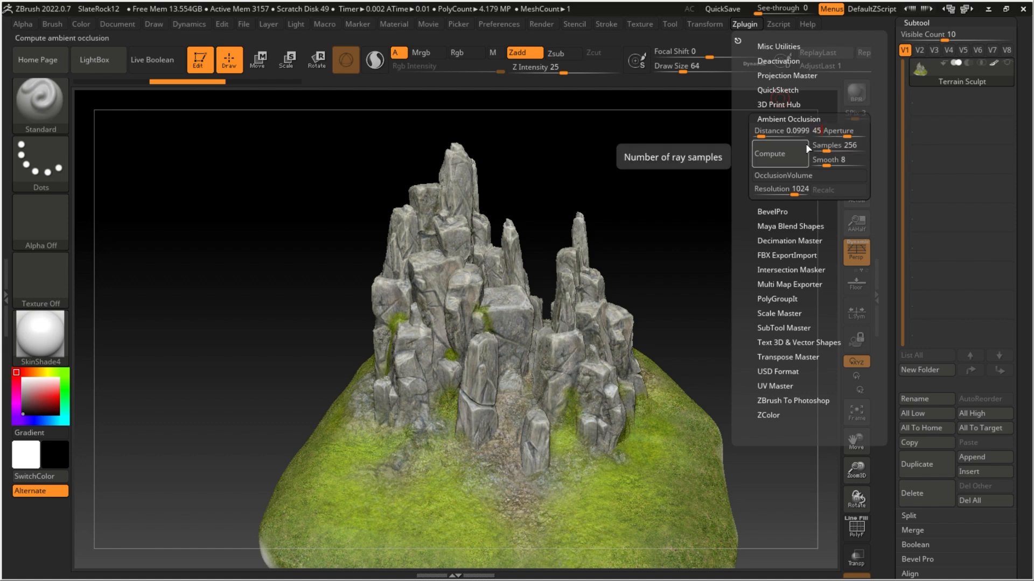
- Set the ambient occlusion ray distance to 0.5 and compute the occlusion mask
{"action": "left_click", "coordinate": [778, 130]}
{"action": "left_click", "coordinate": [779, 132]}
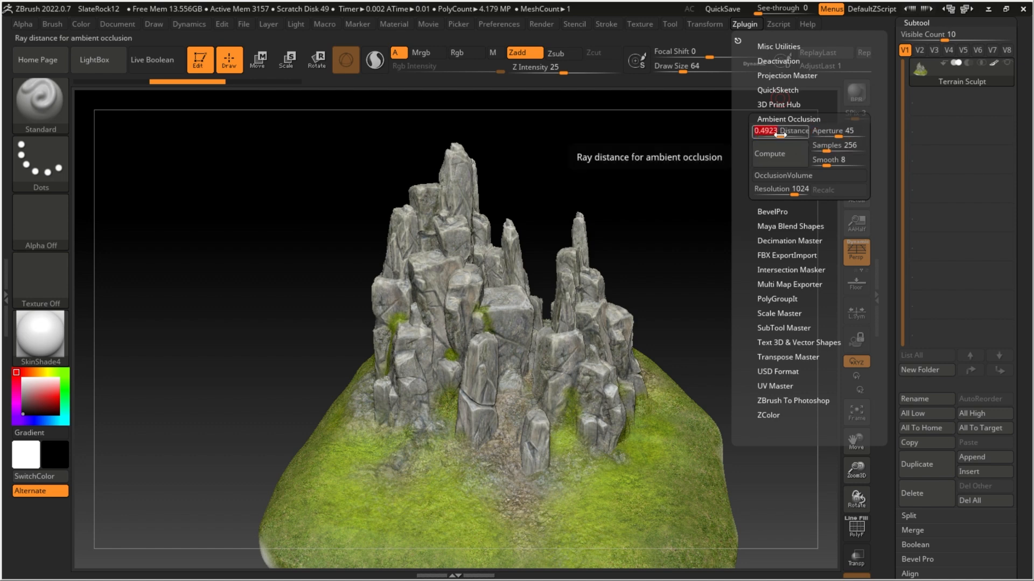
{"action": "left_click_drag", "start_coordinate": [779, 135], "coordinate": [780, 136]}
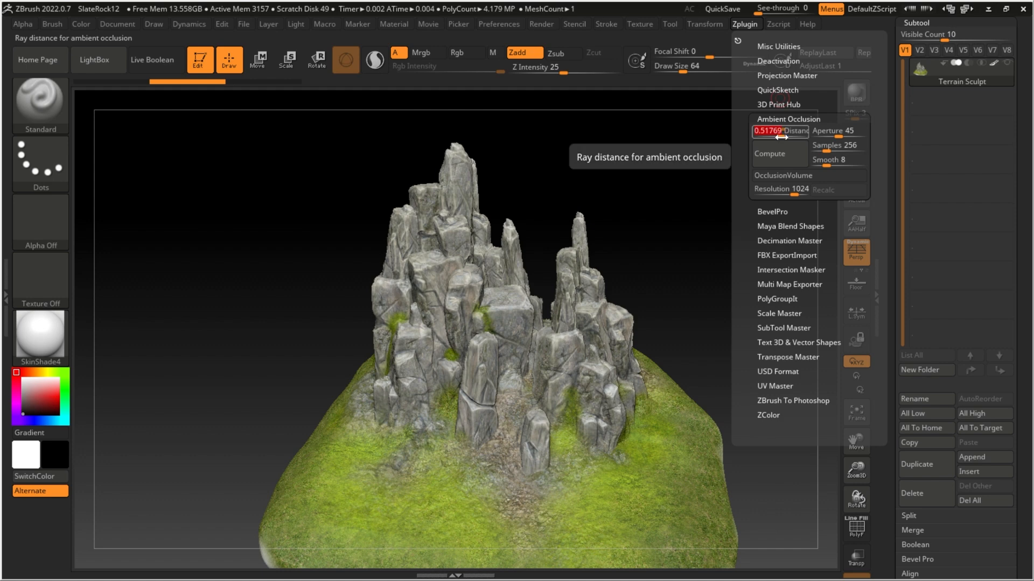
{"action": "type", "text": ".5"}
{"action": "key", "text": "Return"}
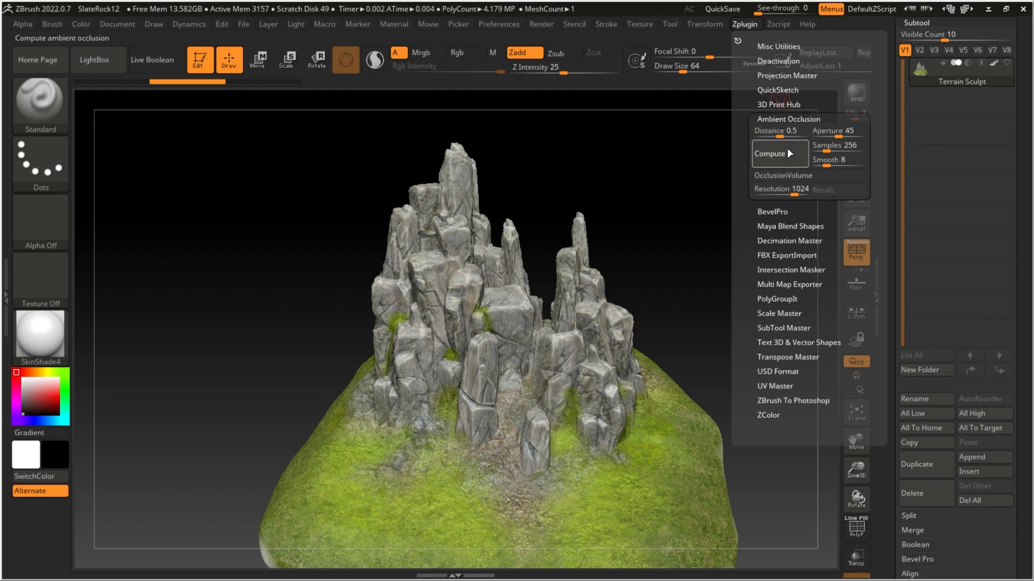
{"action": "left_click", "coordinate": [787, 153]}
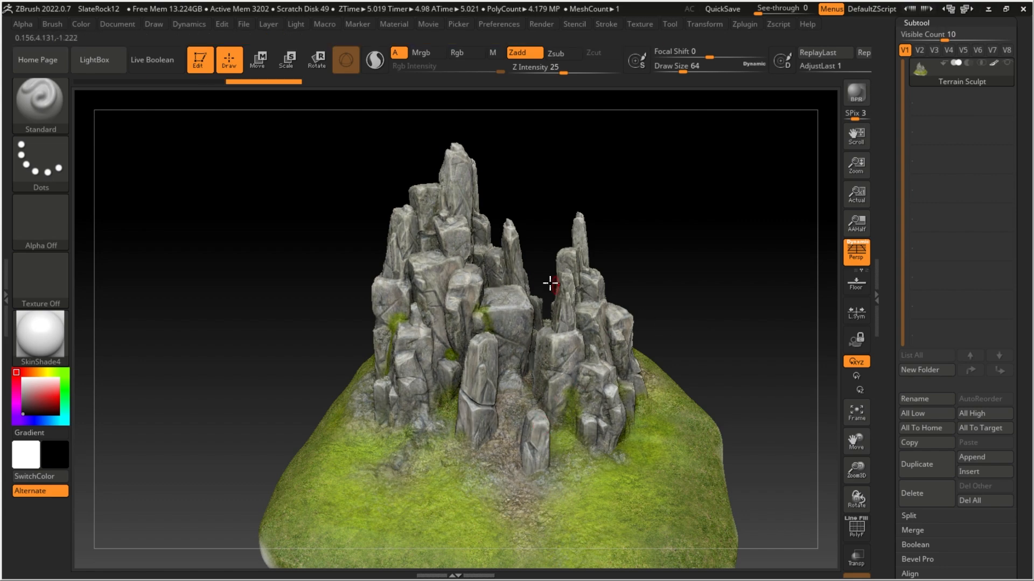
- Invert the computed occlusion mask on the terrain and enable the Rgb channel alongside Zadd
{"action": "mouse_move", "coordinate": [653, 269]}
{"action": "left_mouse_down"}
{"action": "mouse_move", "coordinate": [690, 249]}
{"action": "mouse_move", "coordinate": [593, 341]}
{"action": "mouse_move", "coordinate": [673, 288]}
{"action": "left_mouse_up"}
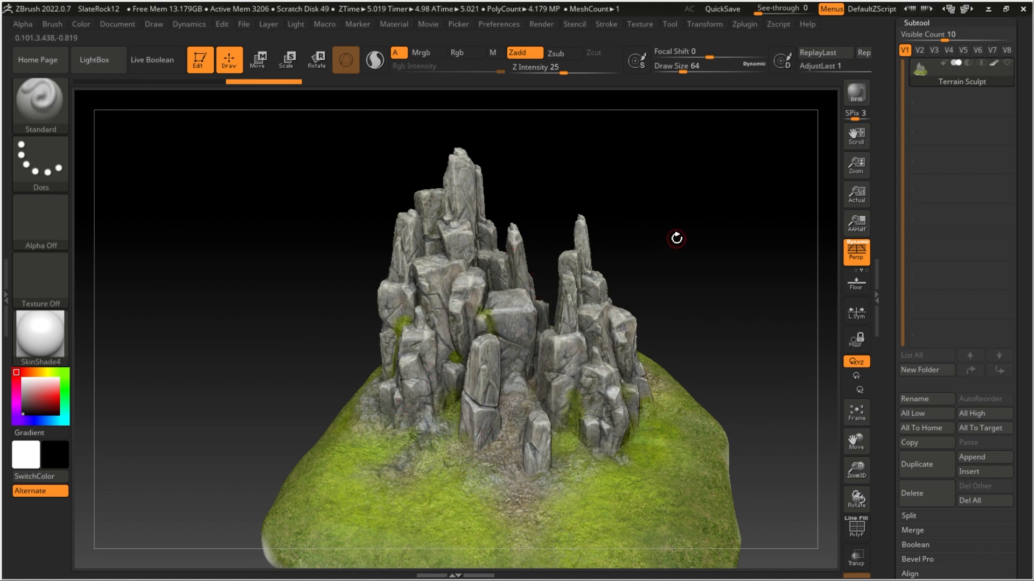
{"action": "key", "text": "ctrl+shift+z"}
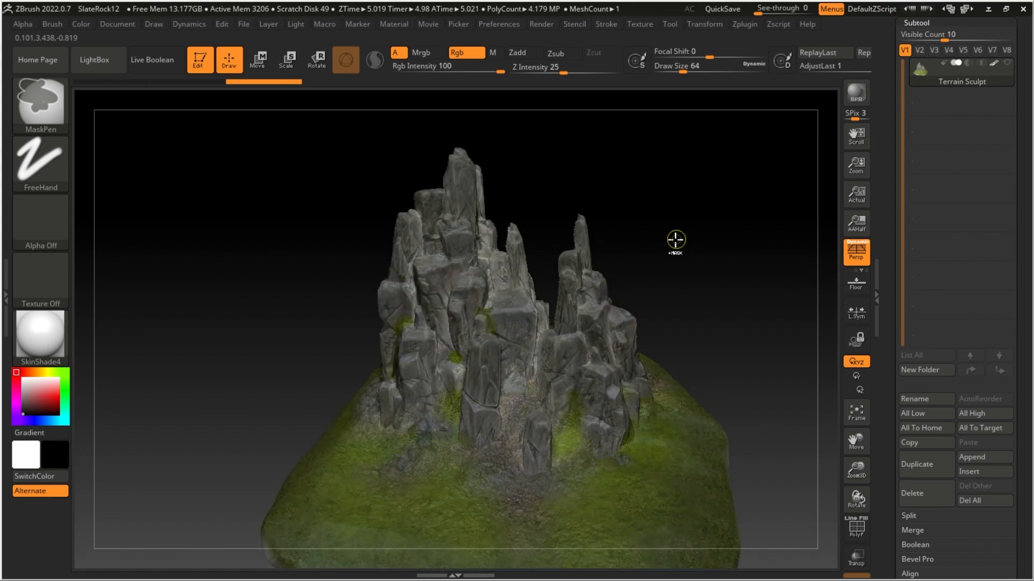
{"action": "mouse_move", "coordinate": [676, 238]}
{"action": "left_mouse_down"}
{"action": "mouse_move", "coordinate": [681, 286]}
{"action": "mouse_move", "coordinate": [678, 241]}
{"action": "left_mouse_up"}
{"action": "left_click", "coordinate": [462, 53]}
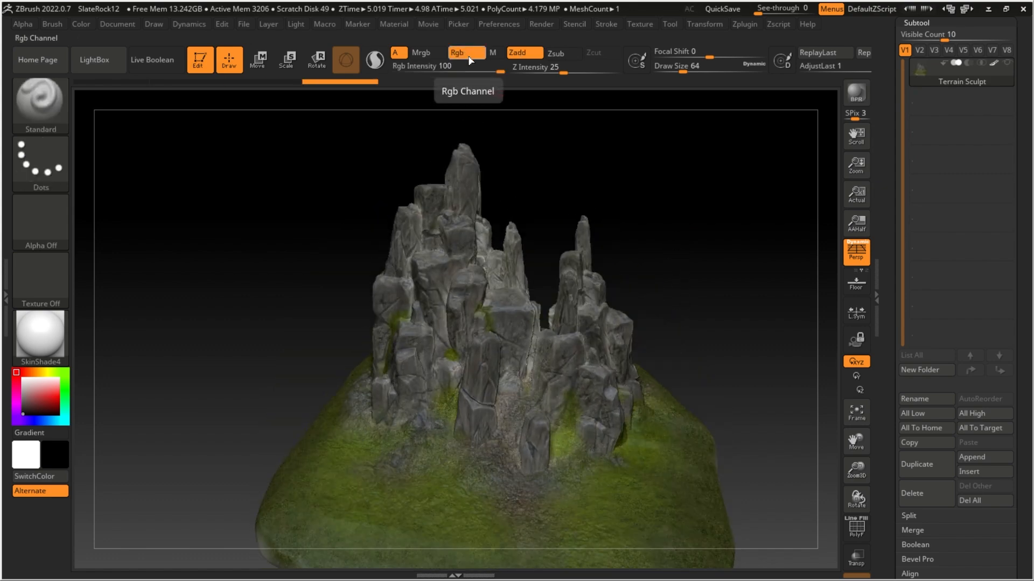
- Fill the unmasked crevices with black at Rgb Intensity 100 and inspect the darkened rocks
{"action": "left_click", "coordinate": [82, 25]}
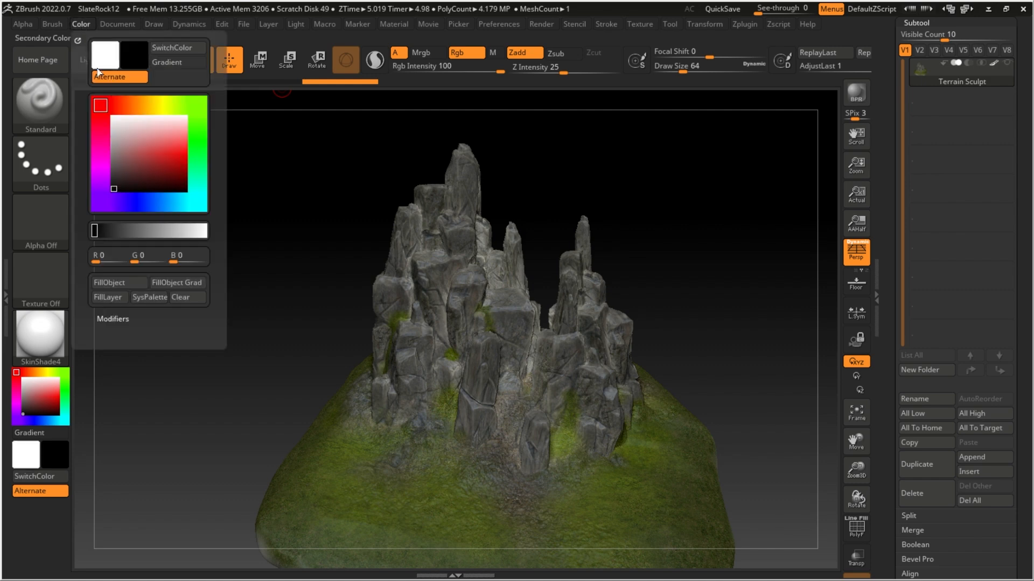
{"action": "left_click", "coordinate": [125, 284]}
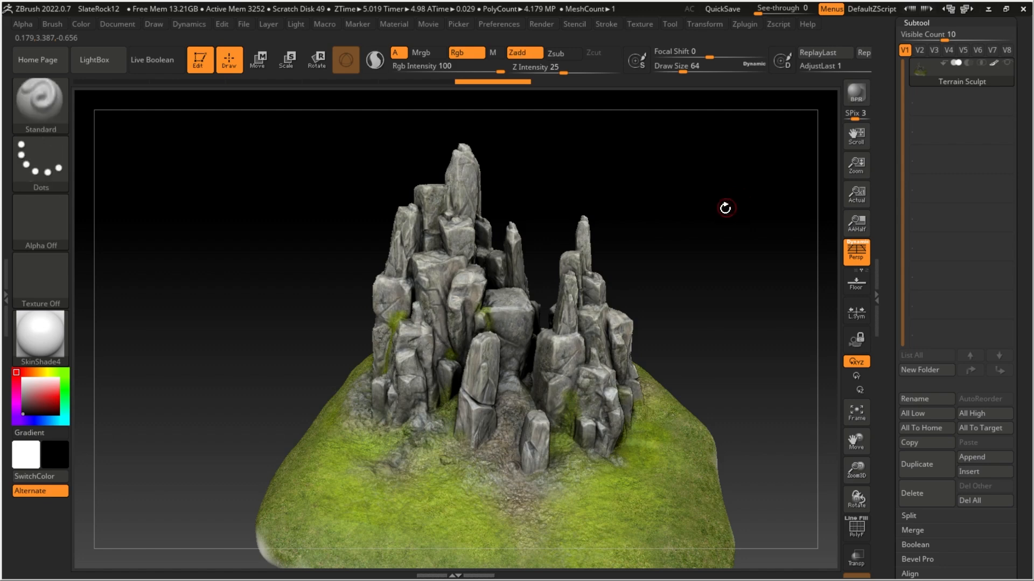
{"action": "left_click_drag", "start_coordinate": [725, 208], "coordinate": [671, 284]}
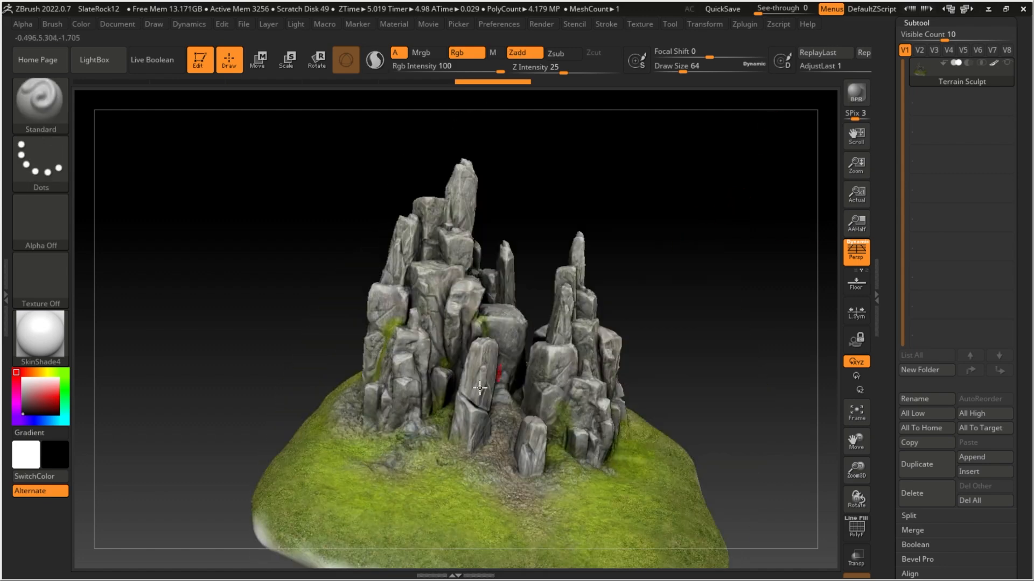
{"action": "mouse_move", "coordinate": [662, 315]}
{"action": "left_mouse_down"}
{"action": "mouse_move", "coordinate": [574, 331]}
{"action": "mouse_move", "coordinate": [652, 322]}
{"action": "mouse_move", "coordinate": [648, 303]}
{"action": "mouse_move", "coordinate": [662, 315]}
{"action": "left_mouse_up"}
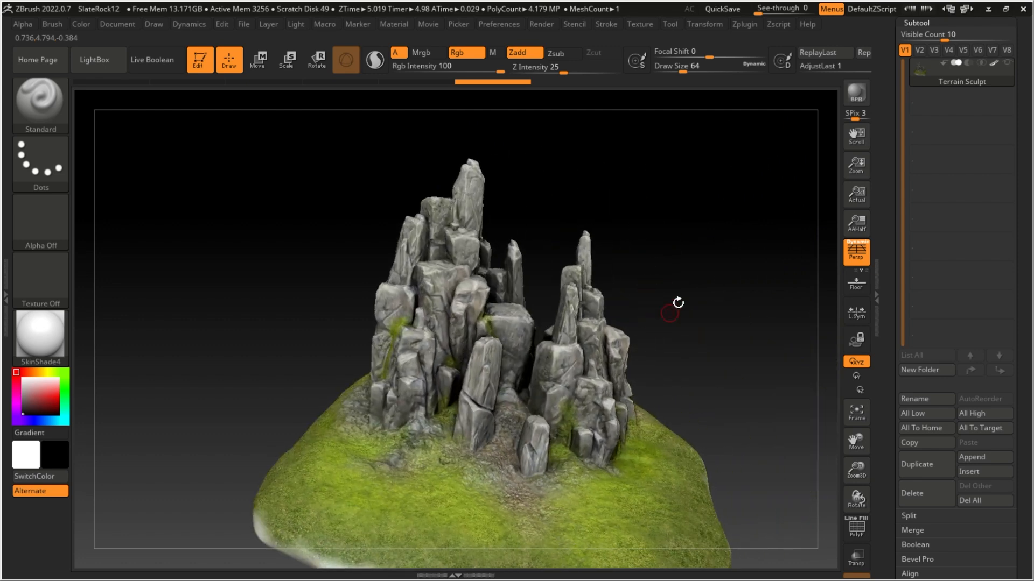
- Undo the black crevice fill and clear the occlusion mask from the terrain
{"action": "key", "text": "ctrl+z"}
{"action": "key", "text": "ctrl+z"}
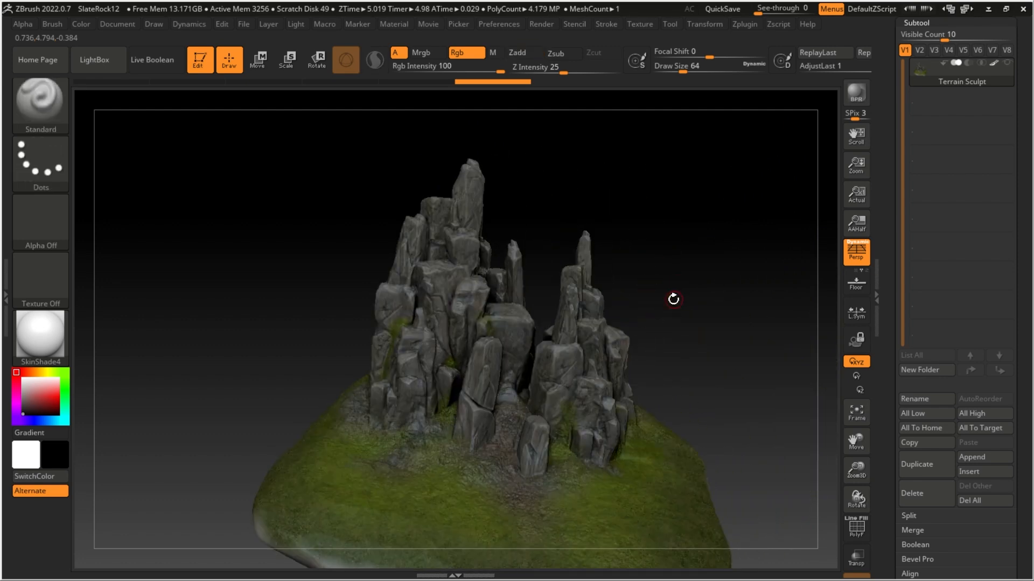
{"action": "key", "text": "ctrl+z"}
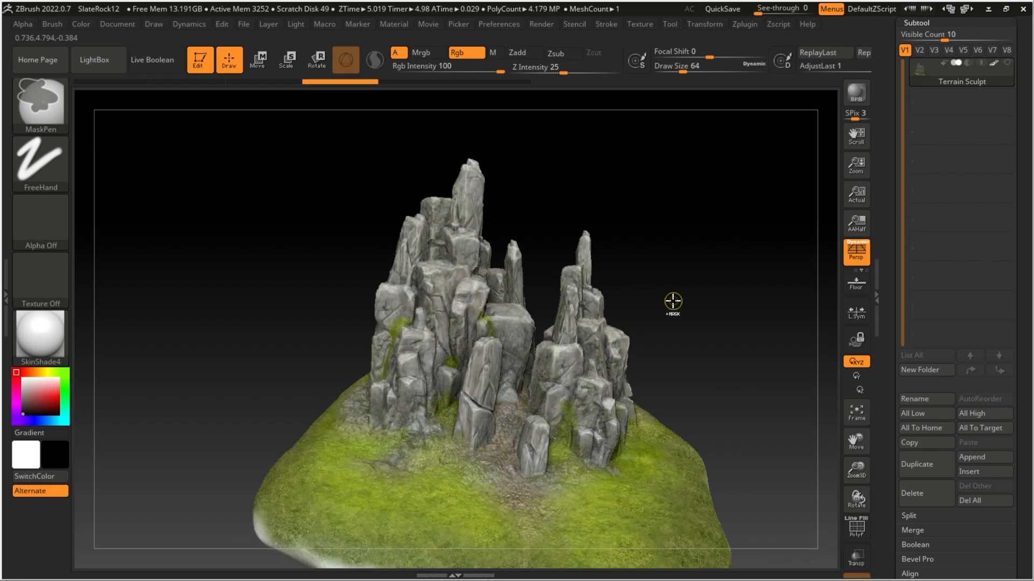
{"action": "left_click_drag", "start_coordinate": [668, 283], "coordinate": [666, 272], "text": "ctrl"}
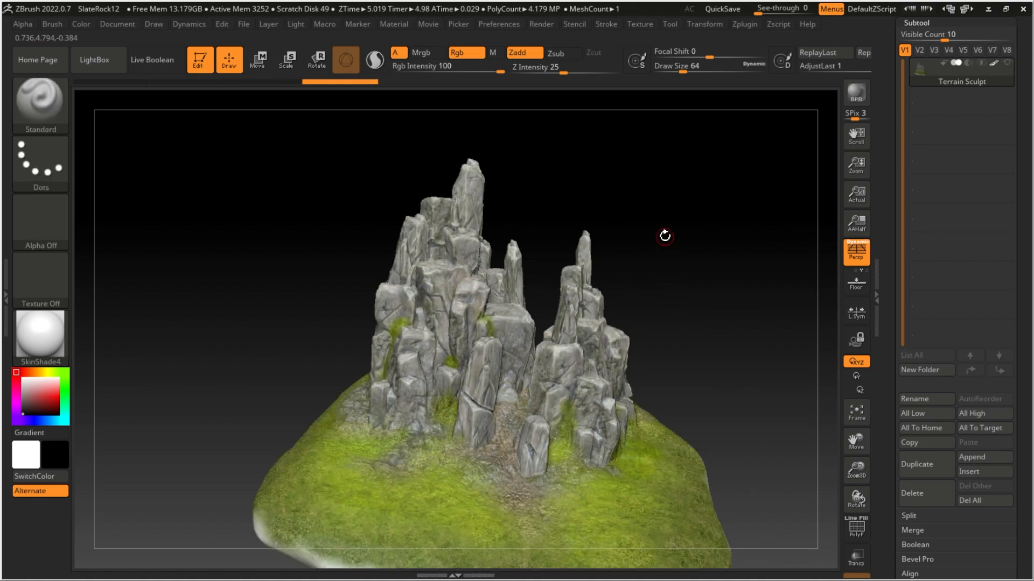
{"action": "left_click_drag", "start_coordinate": [665, 235], "coordinate": [646, 207]}
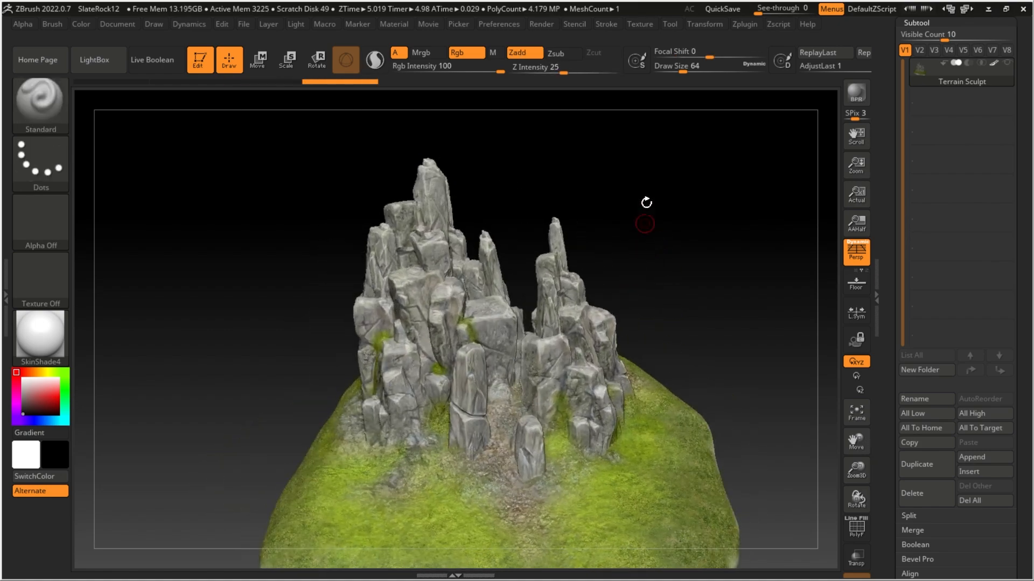
- Recompute the ambient occlusion mask with a ray distance of 0.4 and invert it
{"action": "left_click", "coordinate": [744, 25]}
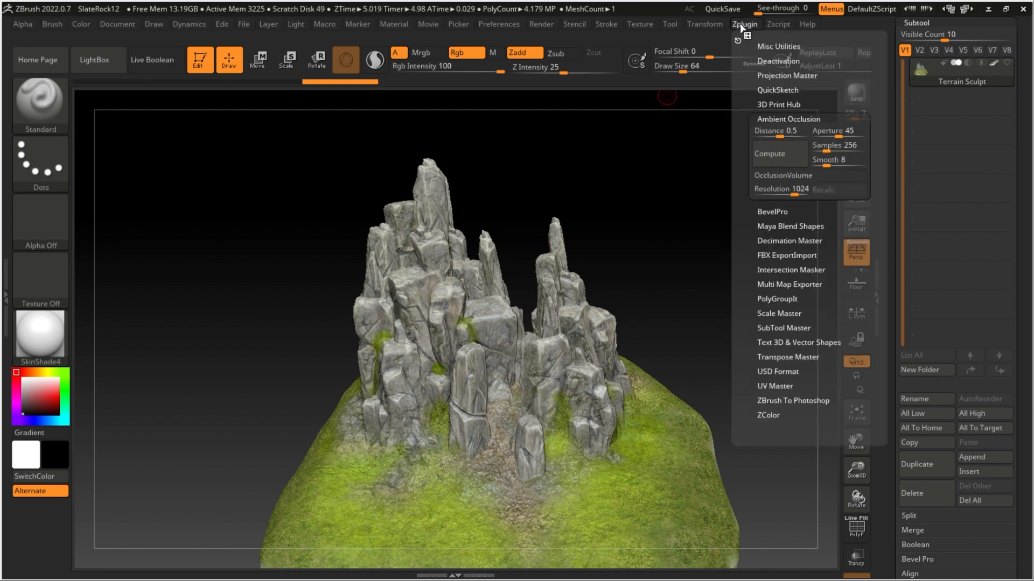
{"action": "left_click", "coordinate": [780, 130]}
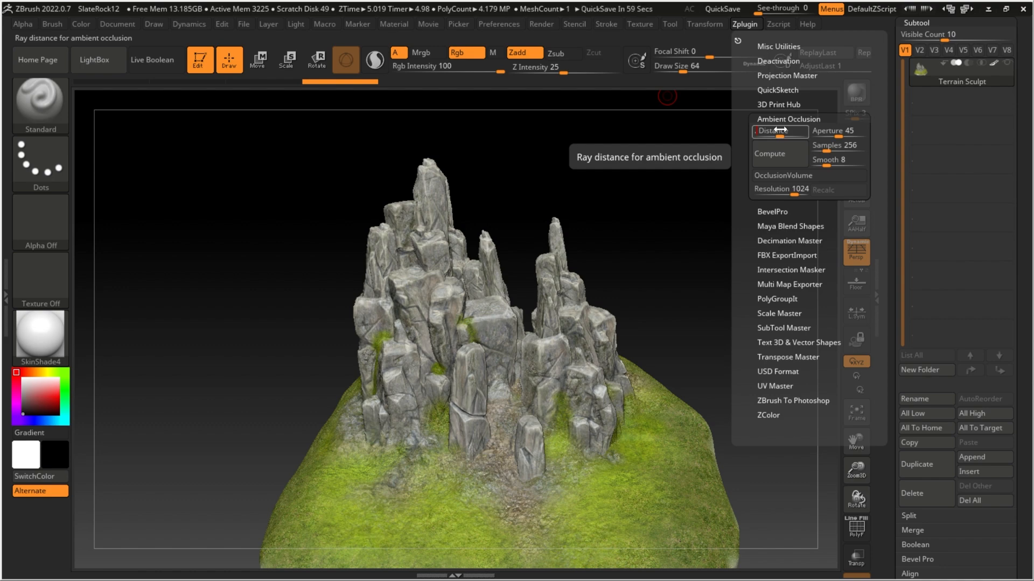
{"action": "type", "text": ".4"}
{"action": "key", "text": "Return"}
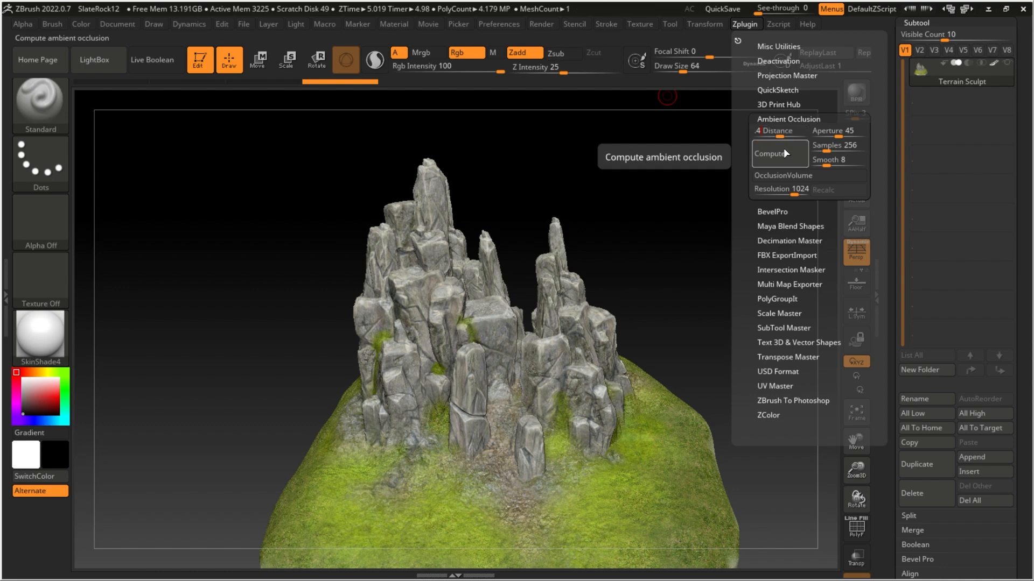
{"action": "left_click", "coordinate": [783, 150]}
{"action": "left_click_drag", "start_coordinate": [783, 155], "coordinate": [604, 289]}
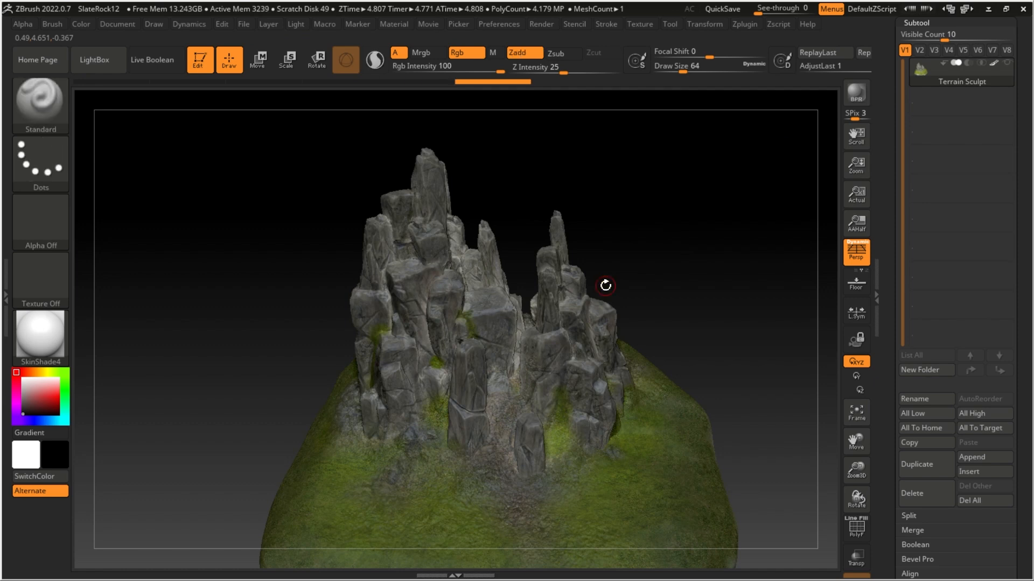
- Fill the unmasked crevices with black at Rgb Intensity 70 and clear the mask
{"action": "left_click", "coordinate": [455, 65]}
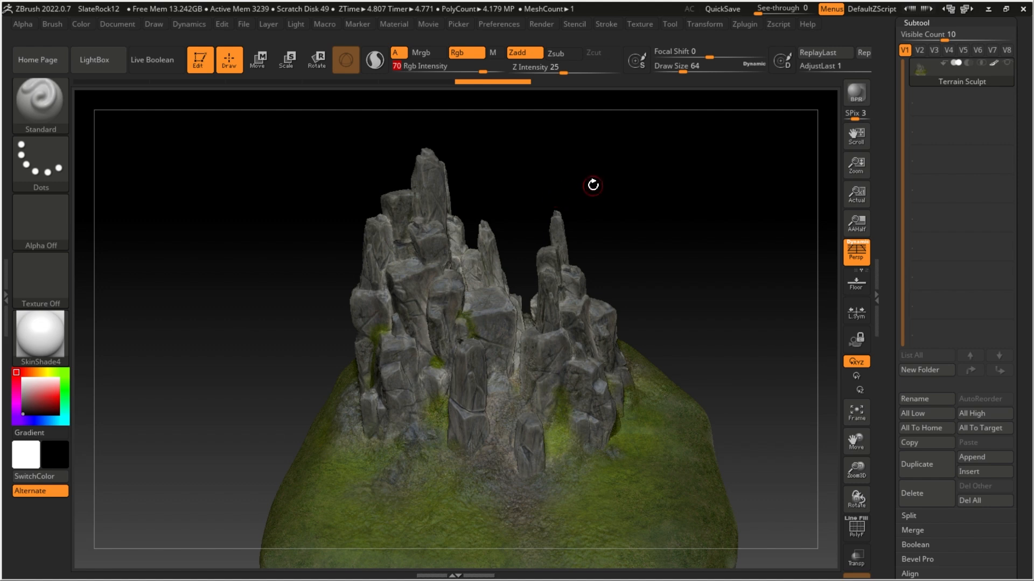
{"action": "left_click_drag", "start_coordinate": [593, 182], "coordinate": [591, 173]}
{"action": "left_click", "coordinate": [90, 25]}
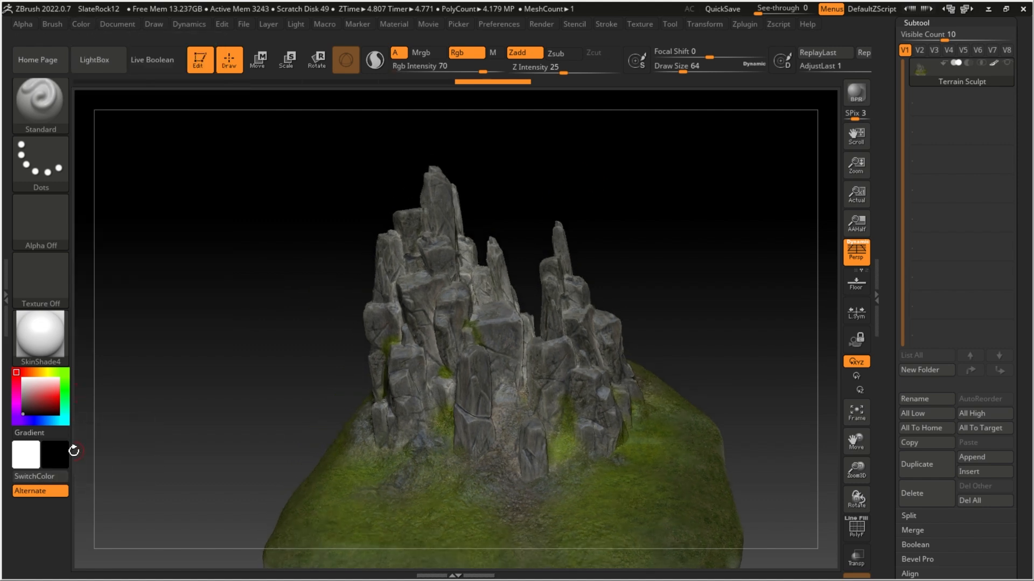
{"action": "left_click", "coordinate": [81, 24]}
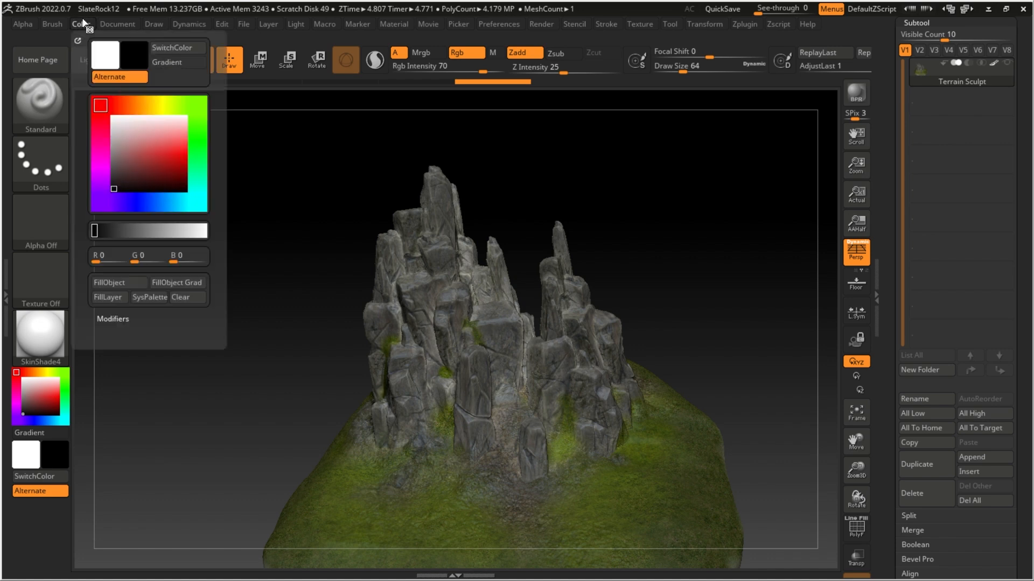
{"action": "left_click", "coordinate": [118, 282]}
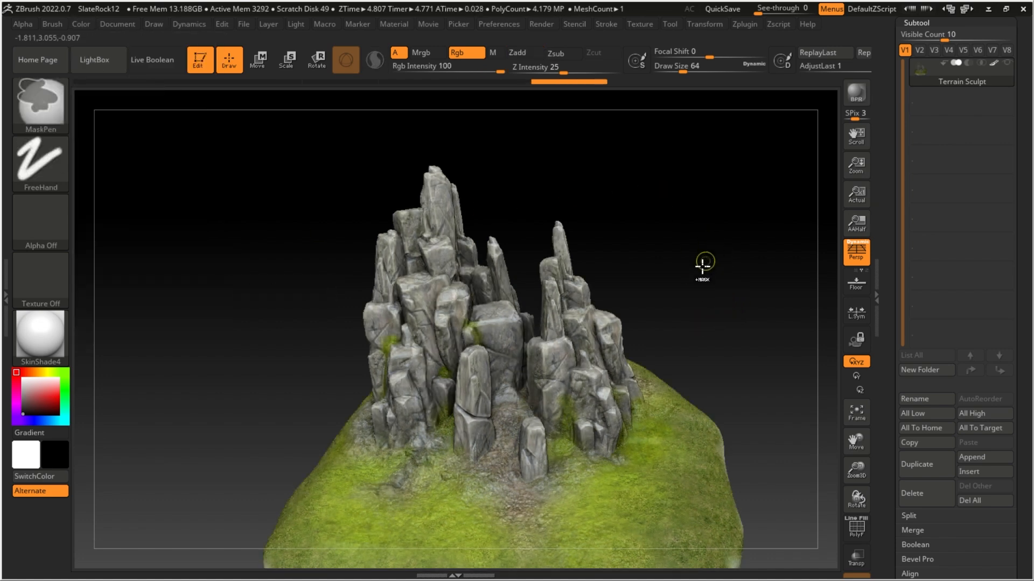
- Review the whole shaded terrain sculpt and check its current material
{"action": "left_click_drag", "start_coordinate": [693, 302], "coordinate": [671, 299], "text": "alt"}
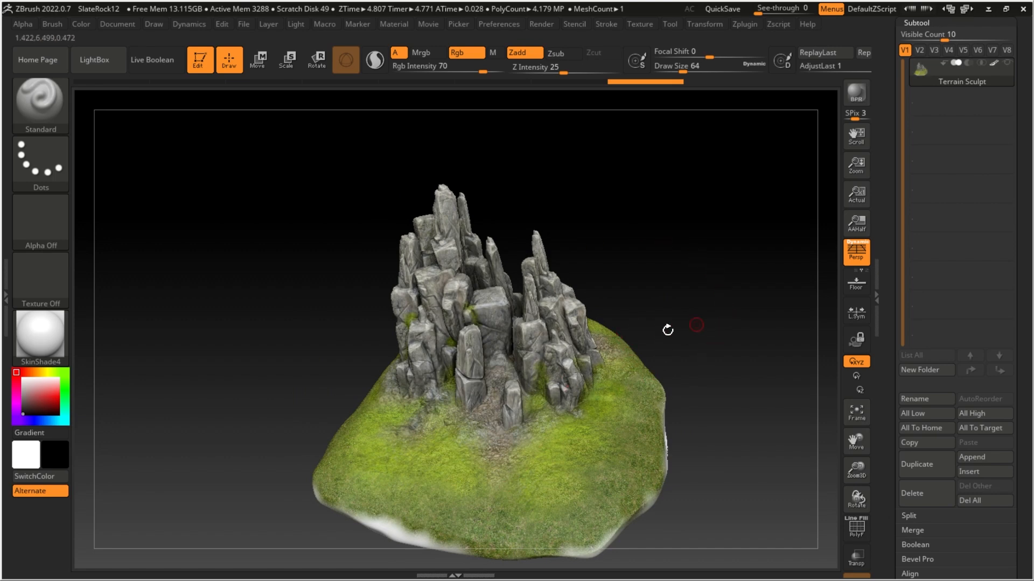
{"action": "left_click_drag", "start_coordinate": [641, 280], "coordinate": [647, 286]}
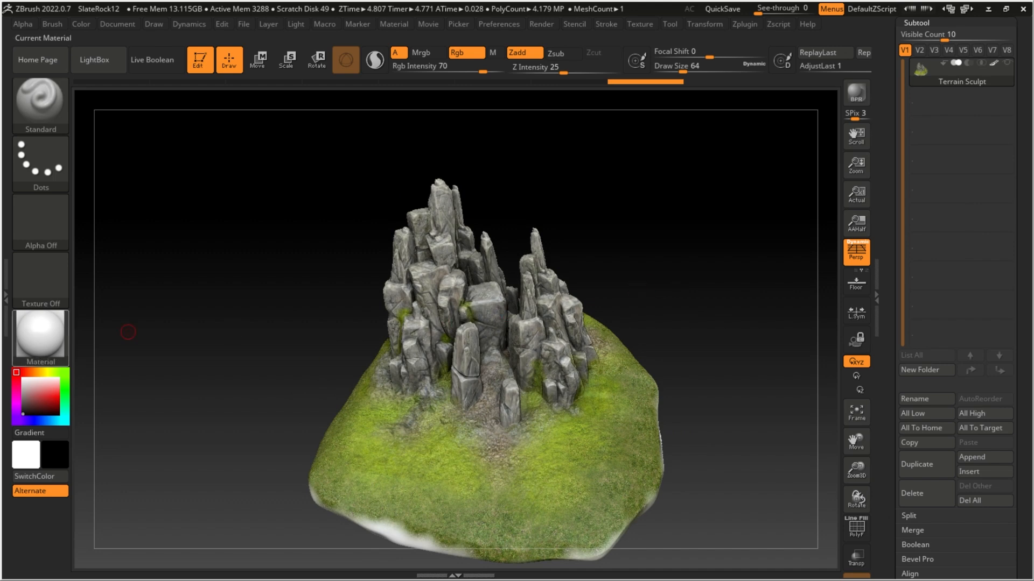
{"action": "mouse_move", "coordinate": [41, 334]}
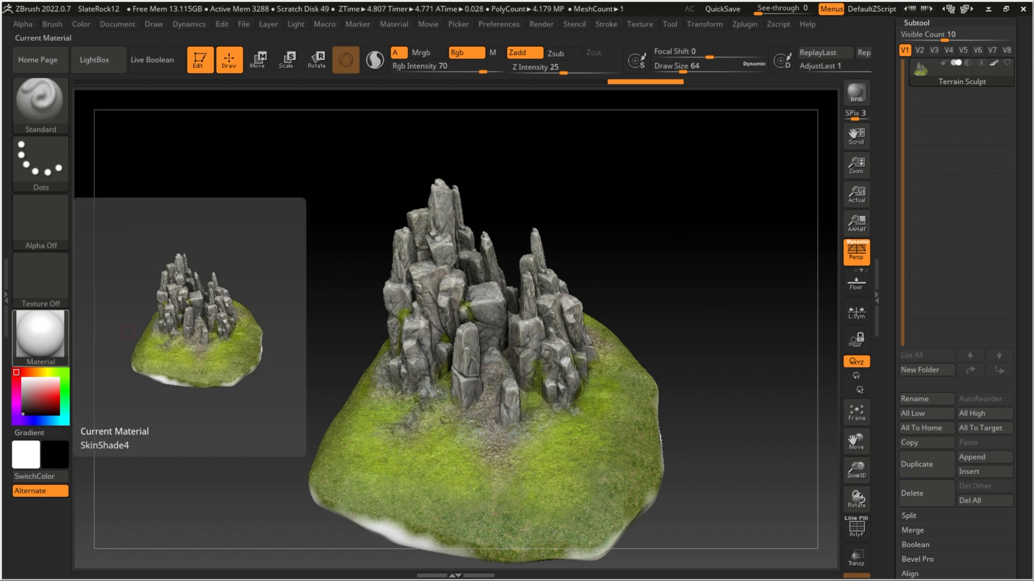